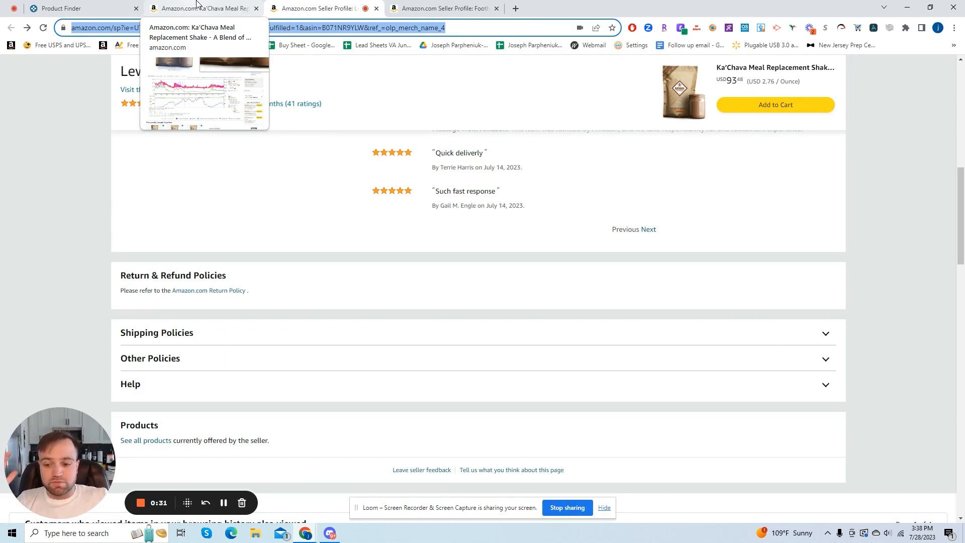
Step: Highlight the seller ID within the web address of the Lewis Retail LLC seller profile
{"action": "left_click", "coordinate": [275, 28]}
{"action": "left_click_drag", "start_coordinate": [270, 29], "coordinate": [217, 29]}
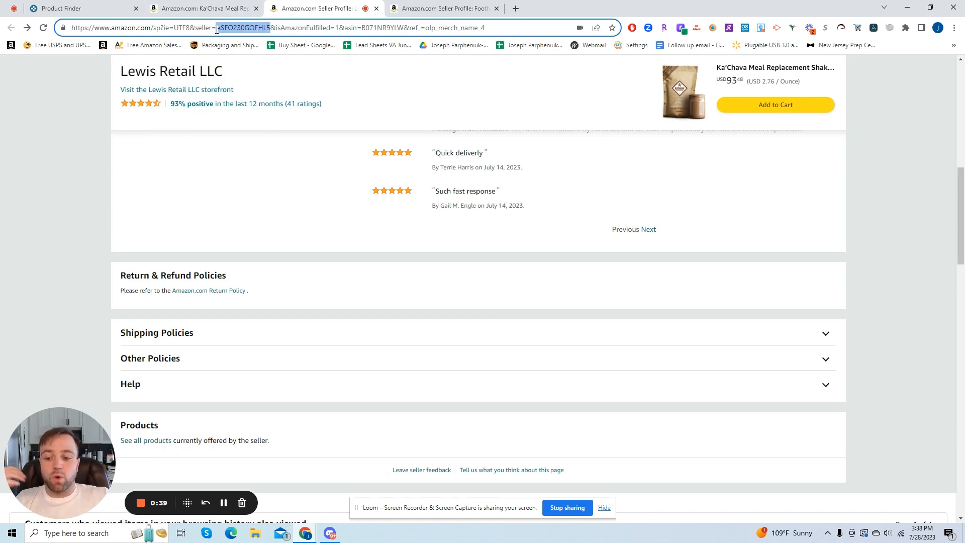
{"action": "left_click", "coordinate": [169, 27]}
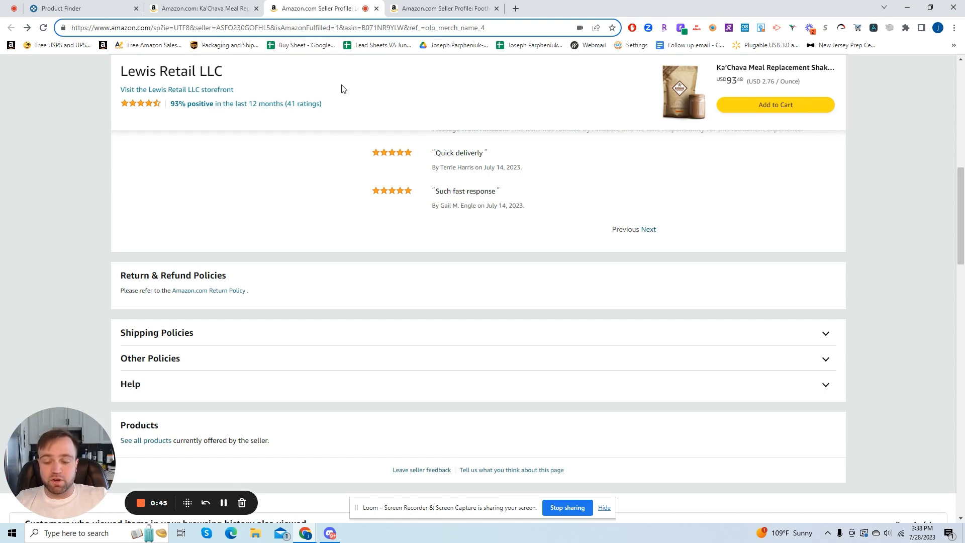
Step: Switch to the Ka'Chava product page and open its list of new offers
{"action": "left_click", "coordinate": [215, 9]}
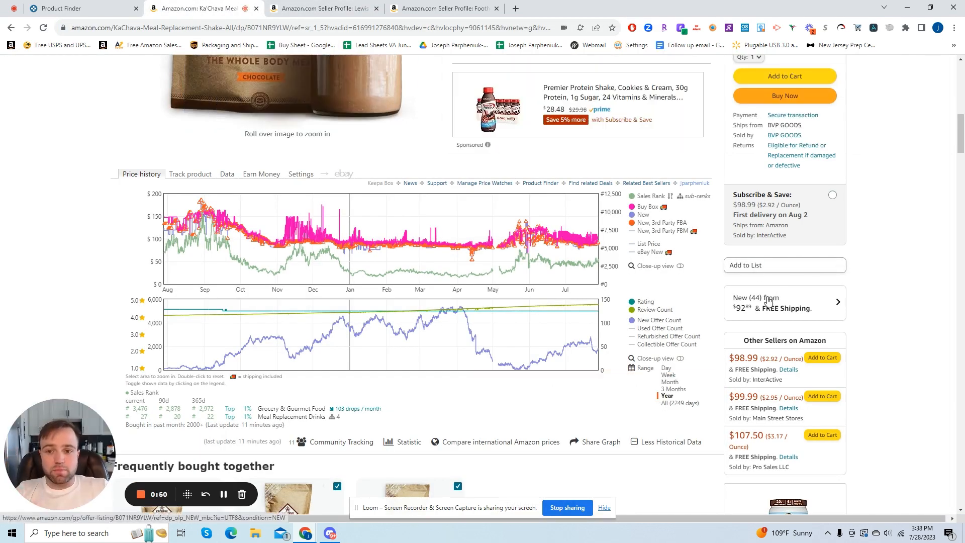
{"action": "scroll", "coordinate": [768, 300], "scroll_direction": "up", "scroll_amount": 5}
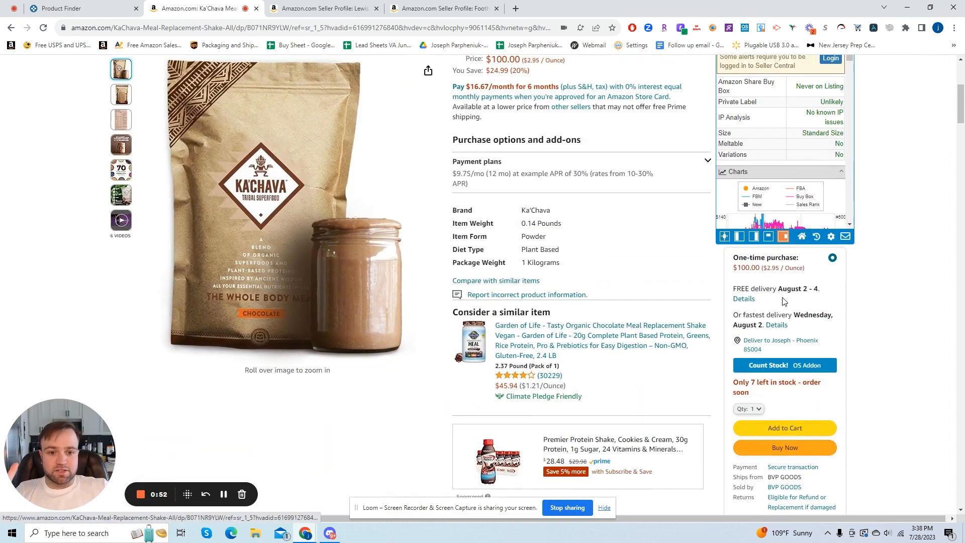
{"action": "scroll", "coordinate": [782, 296], "scroll_direction": "down", "scroll_amount": 5}
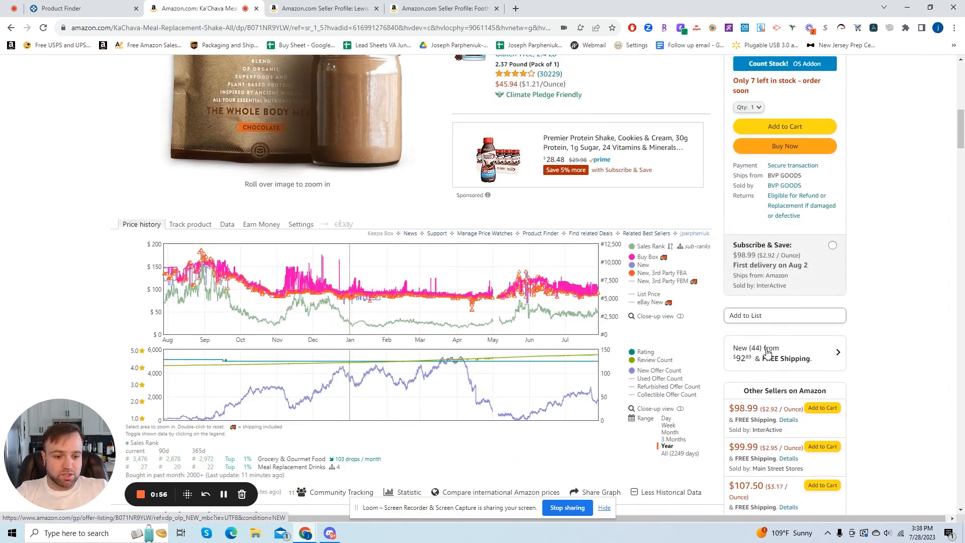
{"action": "left_click", "coordinate": [767, 354]}
Step: Examine the sellers, prices, ratings and stock levels in the Ka'Chava offer list
{"action": "scroll", "coordinate": [764, 347], "scroll_direction": "down", "scroll_amount": 8}
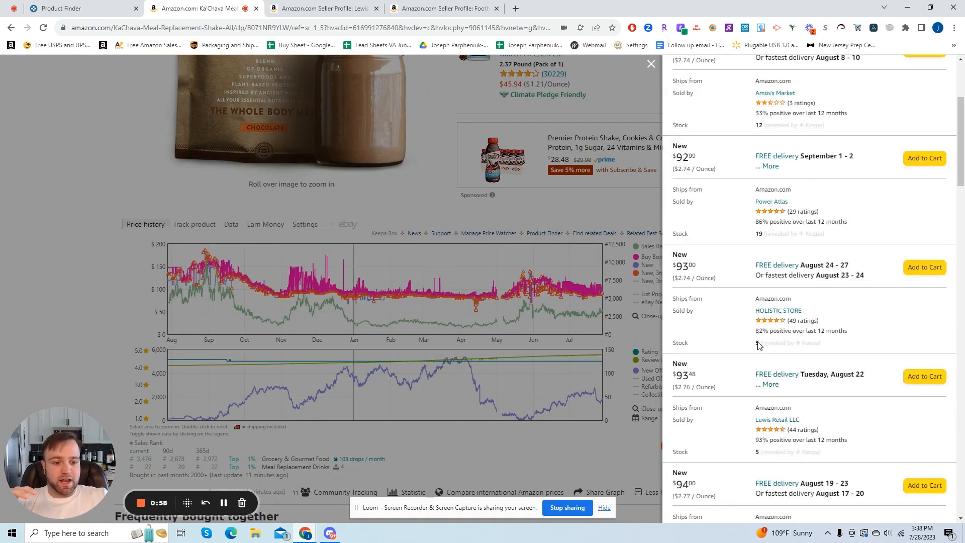
{"action": "scroll", "coordinate": [757, 342], "scroll_direction": "down", "scroll_amount": 3}
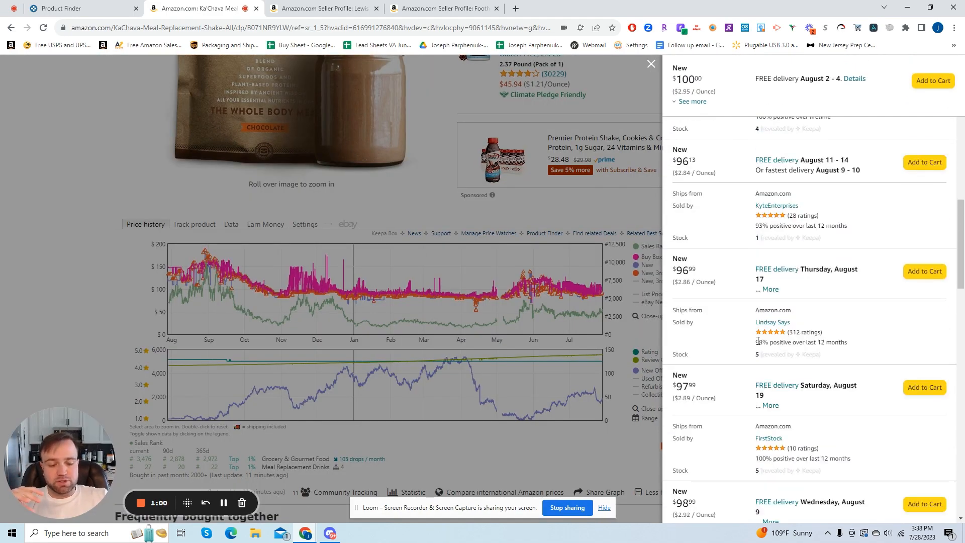
{"action": "scroll", "coordinate": [756, 334], "scroll_direction": "up", "scroll_amount": 3}
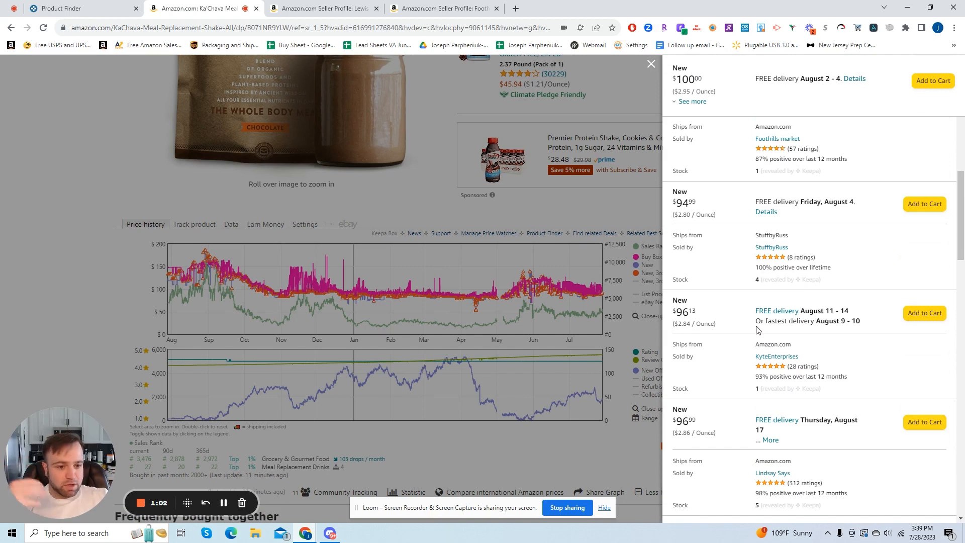
{"action": "scroll", "coordinate": [757, 326], "scroll_direction": "up", "scroll_amount": 3}
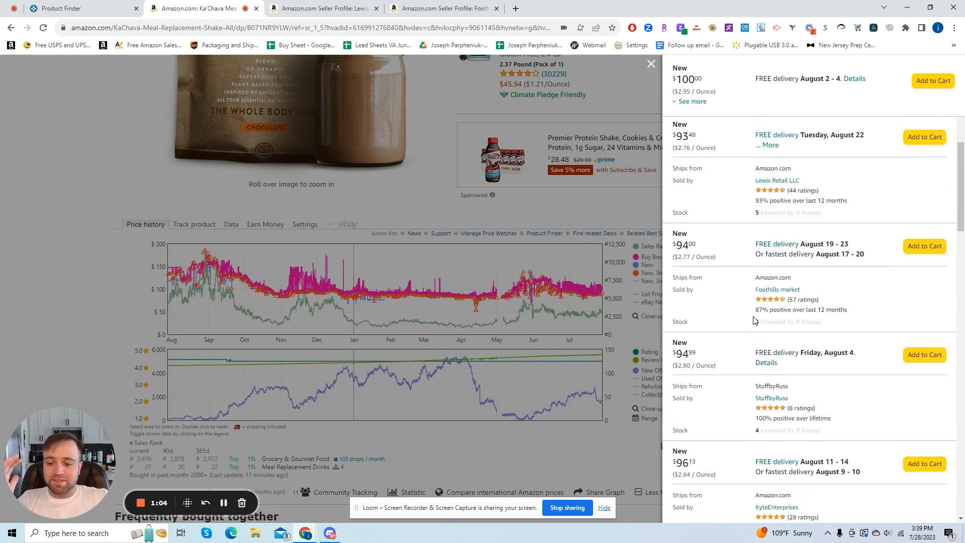
{"action": "scroll", "coordinate": [753, 320], "scroll_direction": "up", "scroll_amount": 1}
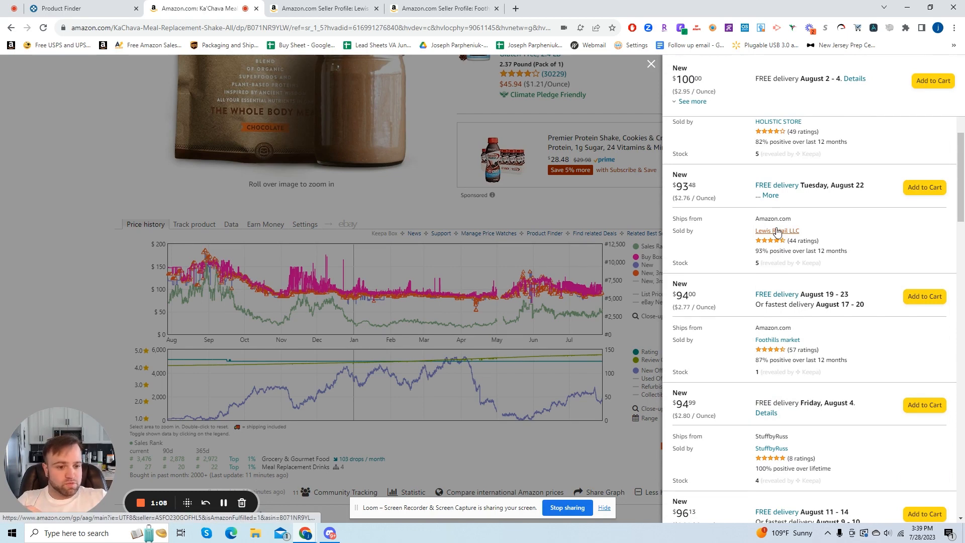
{"action": "scroll", "coordinate": [774, 337], "scroll_direction": "up", "scroll_amount": 1}
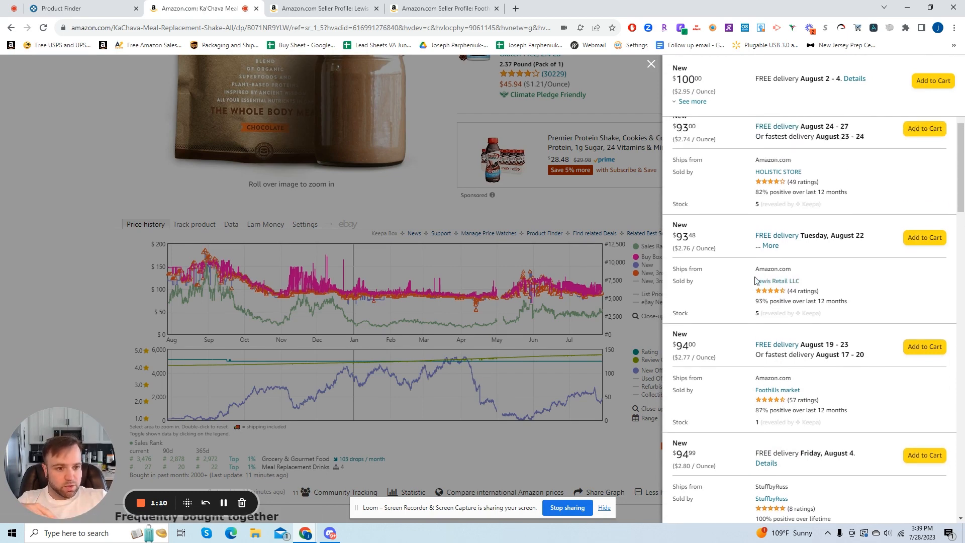
{"action": "left_click", "coordinate": [442, 8]}
{"action": "left_click", "coordinate": [201, 8]}
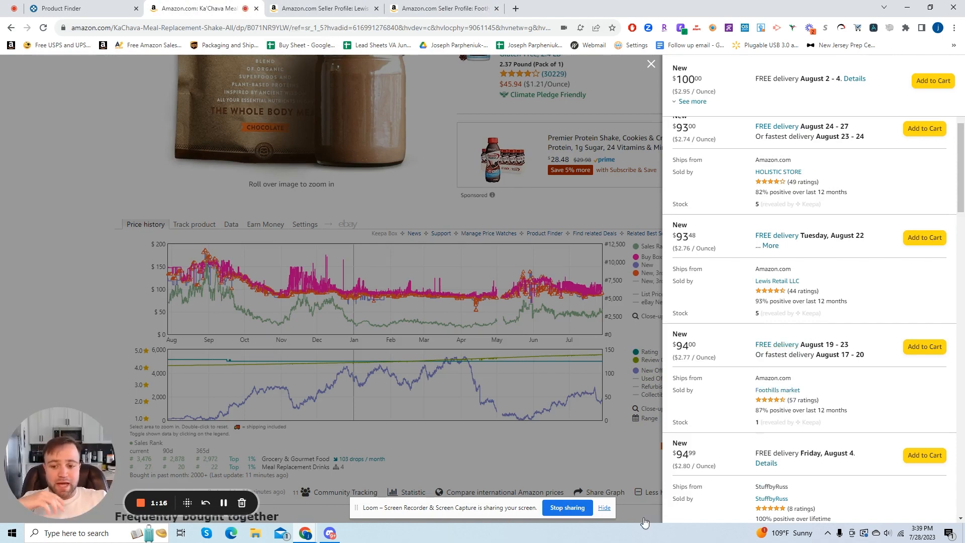
{"action": "scroll", "coordinate": [910, 372], "scroll_direction": "up", "scroll_amount": 4}
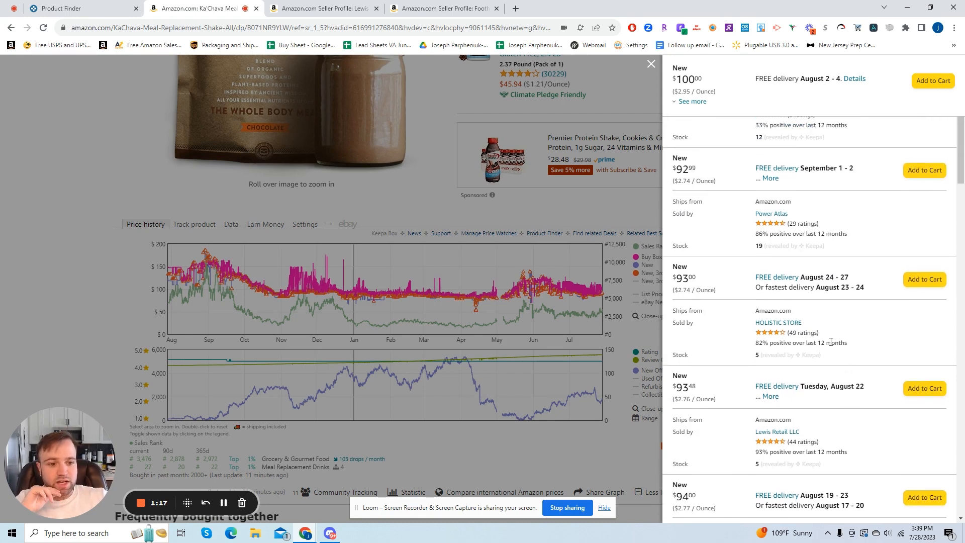
{"action": "scroll", "coordinate": [804, 327], "scroll_direction": "down", "scroll_amount": 5}
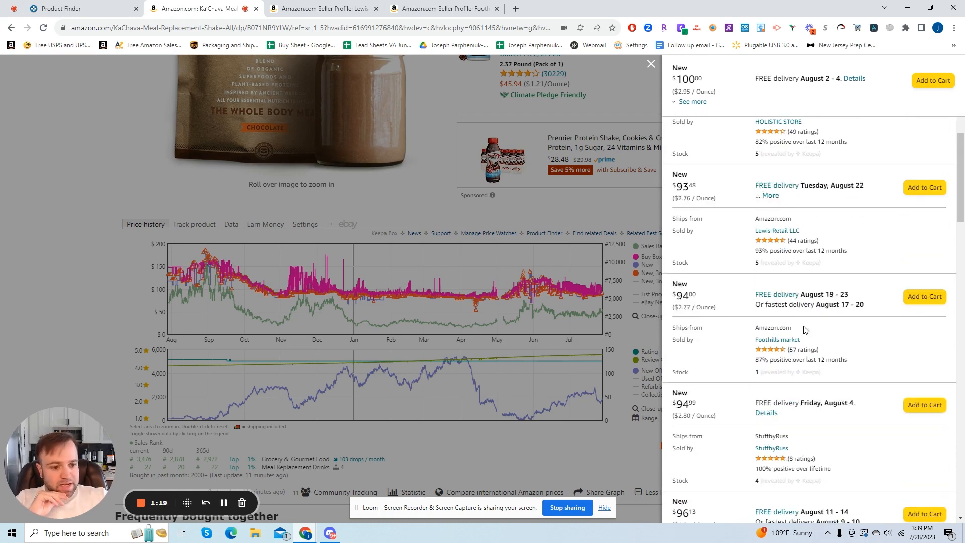
Step: Copy the seller ID from the web address of the Lewis Retail LLC seller profile
{"action": "left_click", "coordinate": [309, 7]}
{"action": "left_click_drag", "start_coordinate": [270, 28], "coordinate": [216, 29]}
{"action": "right_click", "coordinate": [217, 29]}
{"action": "left_click", "coordinate": [243, 97]}
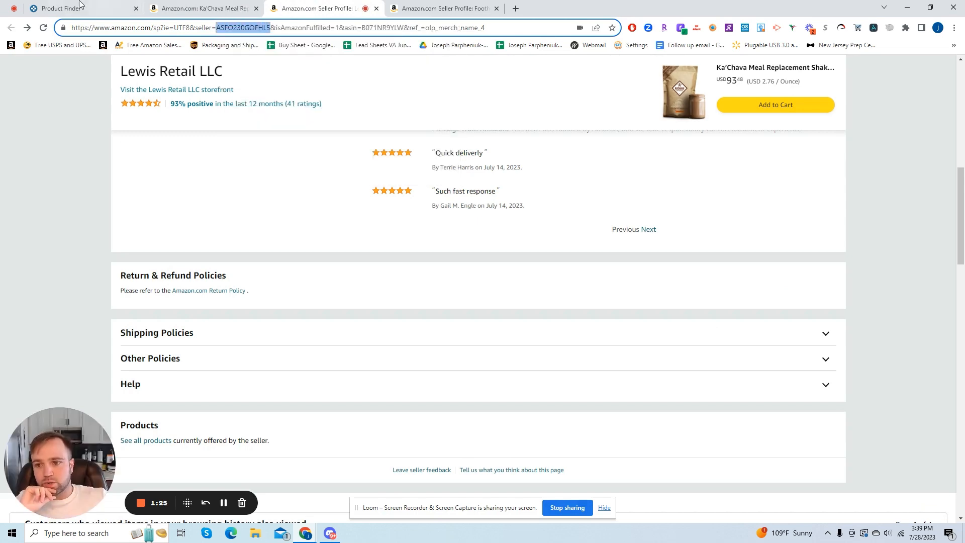
Step: Switch to Keepa's Product Finder and locate the Seller filter that restricts results to specific seller IDs
{"action": "left_click", "coordinate": [61, 8]}
{"action": "scroll", "coordinate": [352, 251], "scroll_direction": "down", "scroll_amount": 5}
{"action": "scroll", "coordinate": [166, 251], "scroll_direction": "up", "scroll_amount": 4}
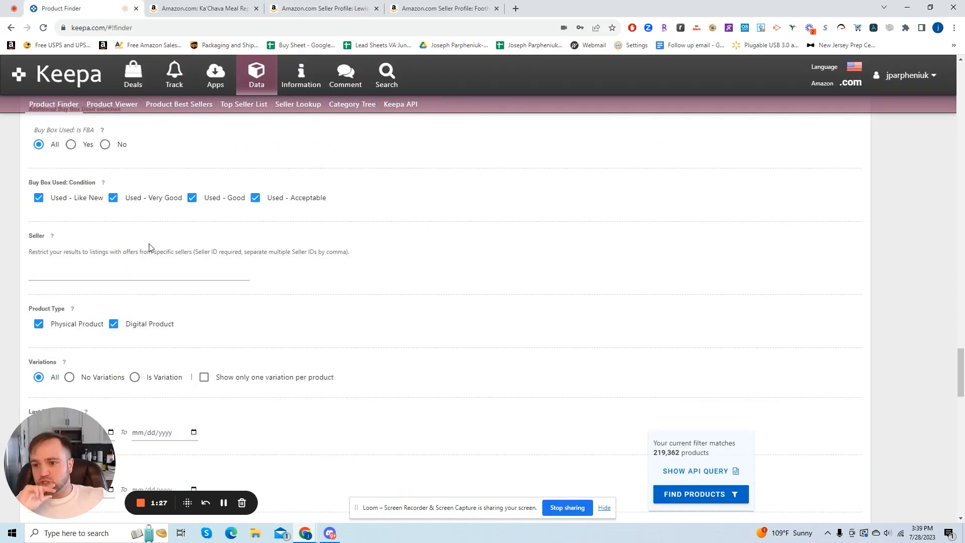
{"action": "right_click", "coordinate": [68, 270]}
{"action": "left_click", "coordinate": [386, 267]}
Step: Examine the 90-day average range for Sales Rank and the 90-day drop percentage range for Buy Box
{"action": "scroll", "coordinate": [257, 273], "scroll_direction": "up", "scroll_amount": 13}
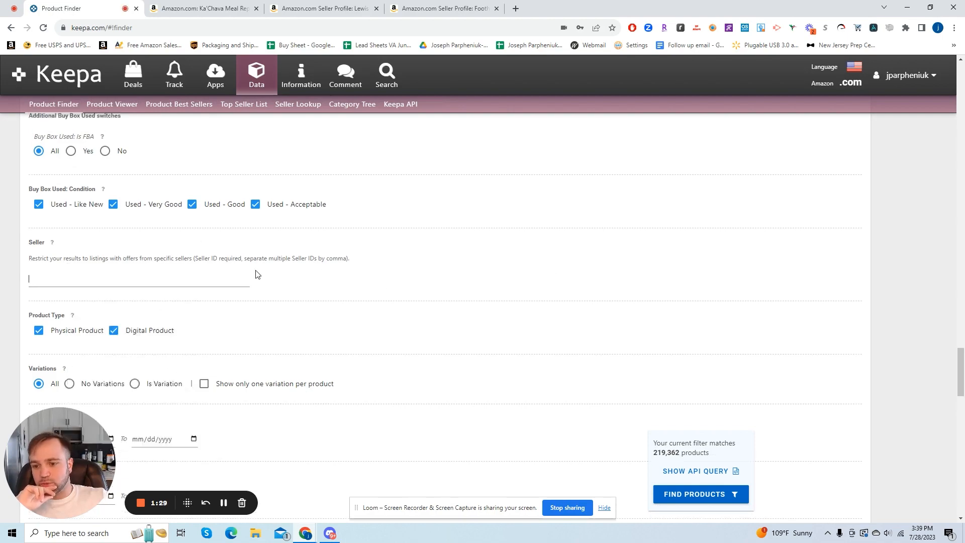
{"action": "scroll", "coordinate": [311, 271], "scroll_direction": "up", "scroll_amount": 20}
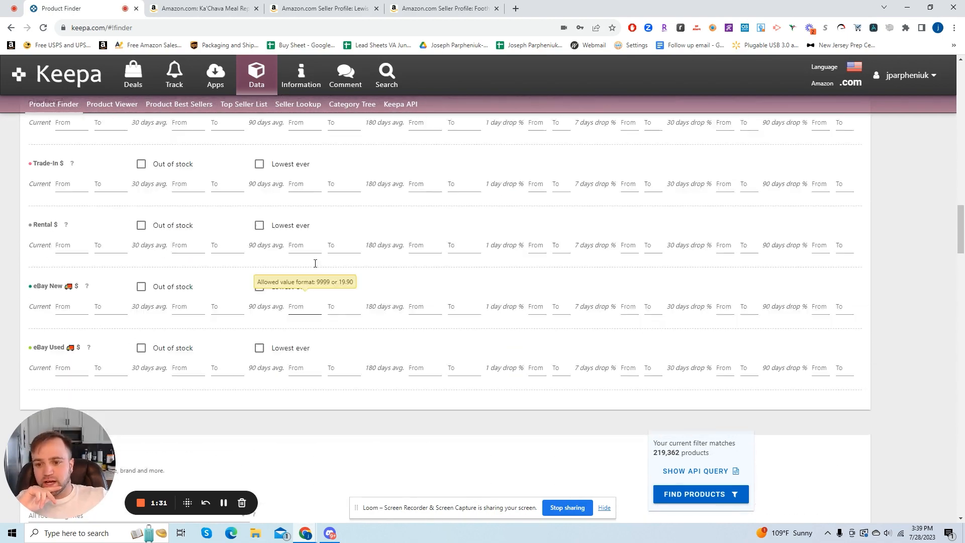
{"action": "scroll", "coordinate": [317, 267], "scroll_direction": "up", "scroll_amount": 15}
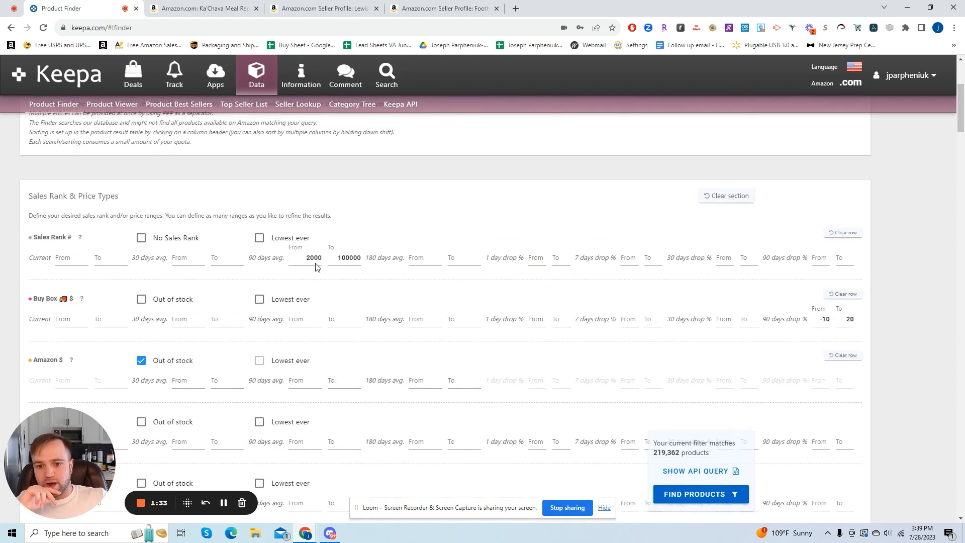
{"action": "left_click", "coordinate": [308, 257]}
{"action": "left_click", "coordinate": [358, 259]}
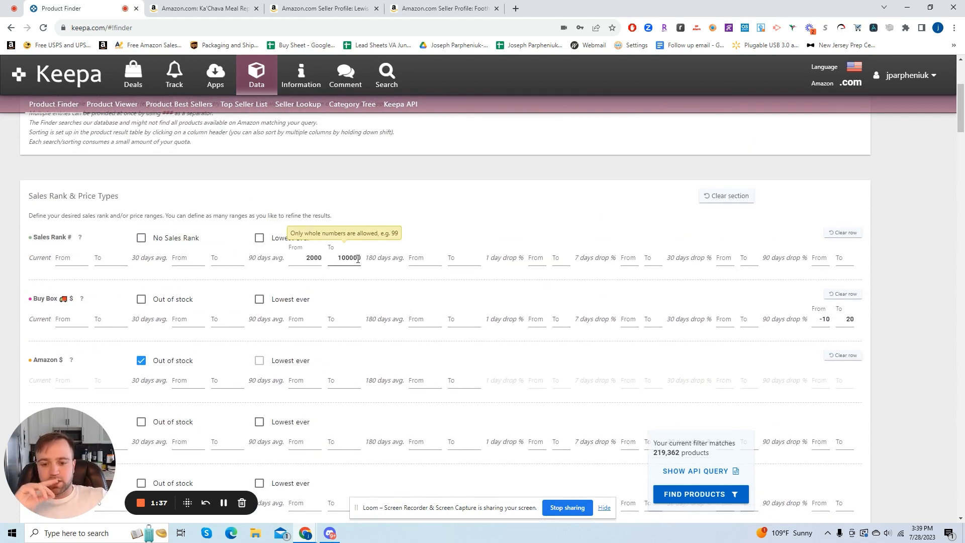
{"action": "left_click", "coordinate": [298, 261]}
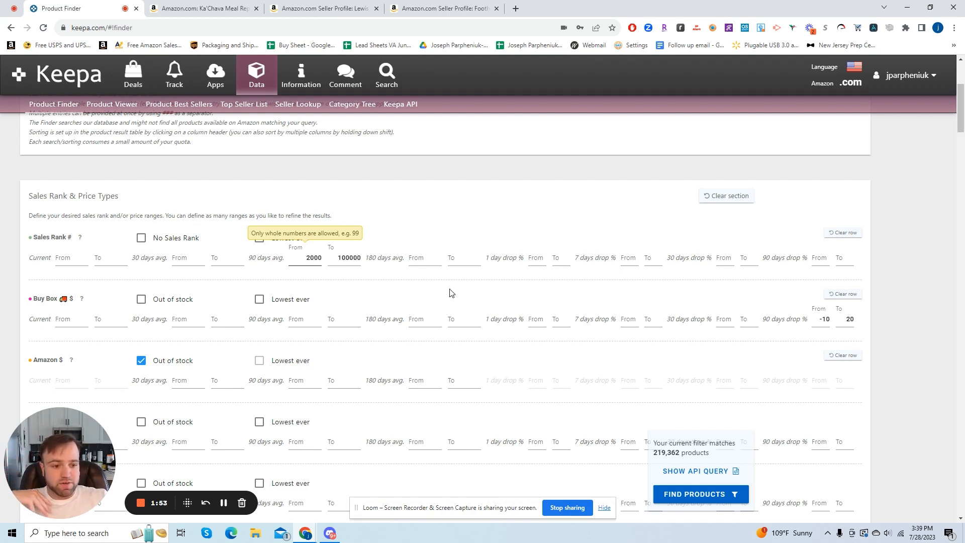
{"action": "left_click", "coordinate": [816, 320]}
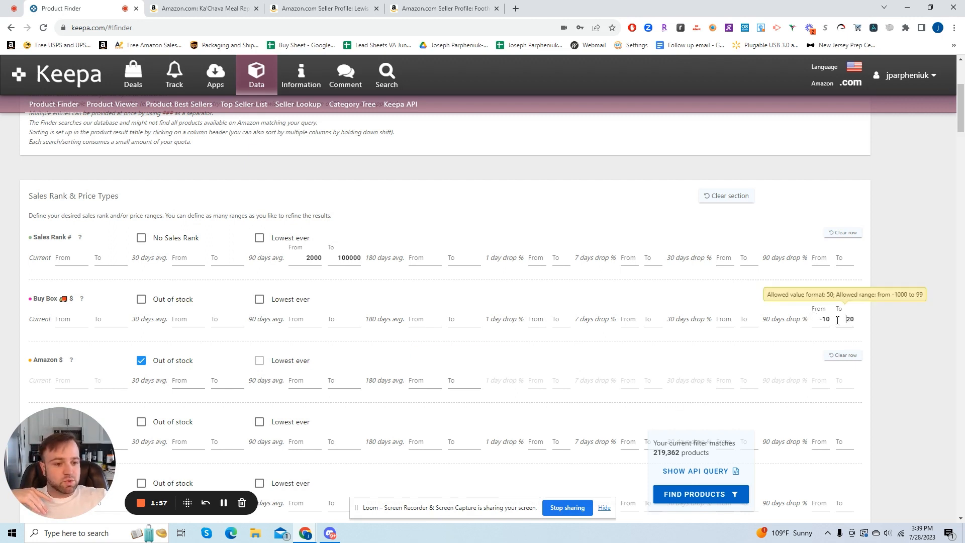
{"action": "left_click_drag", "start_coordinate": [763, 320], "coordinate": [808, 326]}
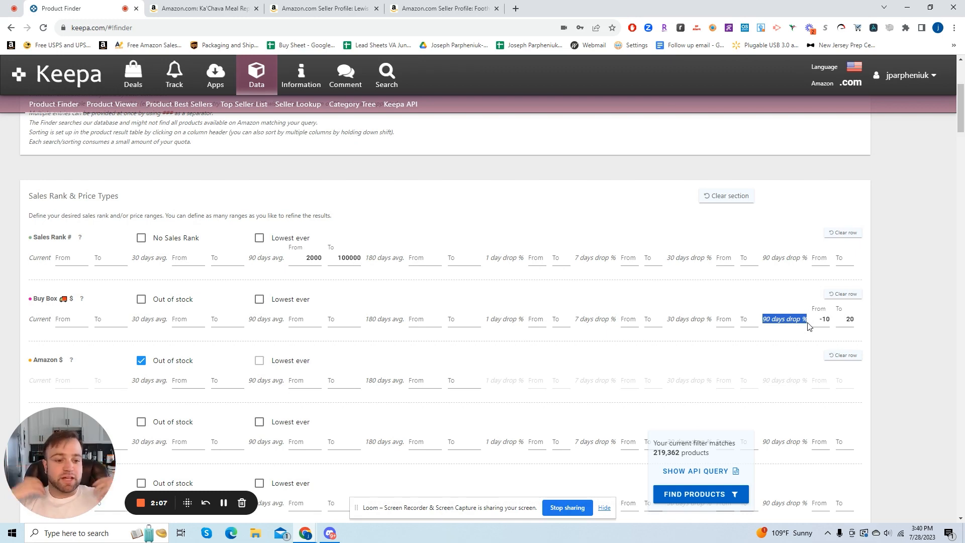
Step: Examine the Amazon out-of-stock setting and the remaining price-type filters in the Sales Rank & Price Types section
{"action": "scroll", "coordinate": [503, 282], "scroll_direction": "down", "scroll_amount": 4}
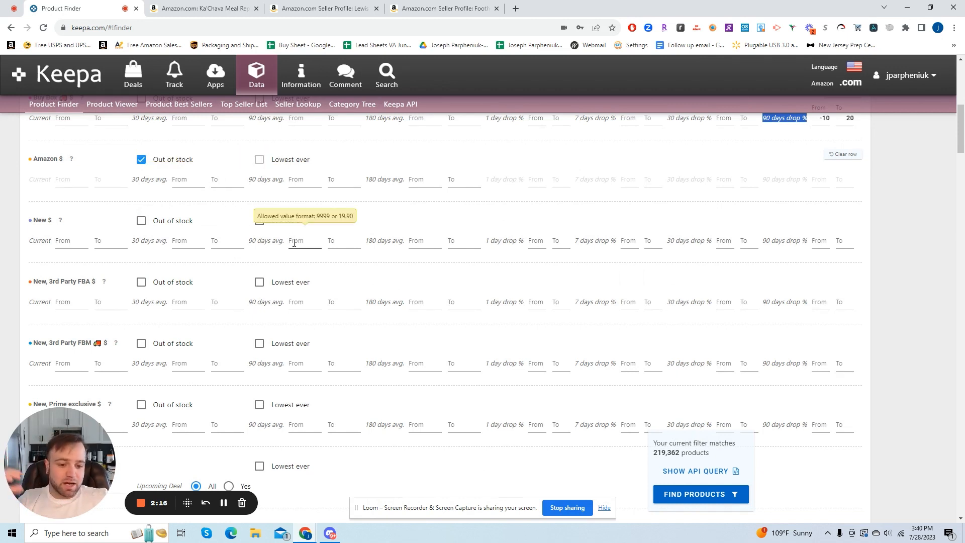
{"action": "scroll", "coordinate": [182, 247], "scroll_direction": "down", "scroll_amount": 2}
{"action": "scroll", "coordinate": [182, 247], "scroll_direction": "up", "scroll_amount": 2}
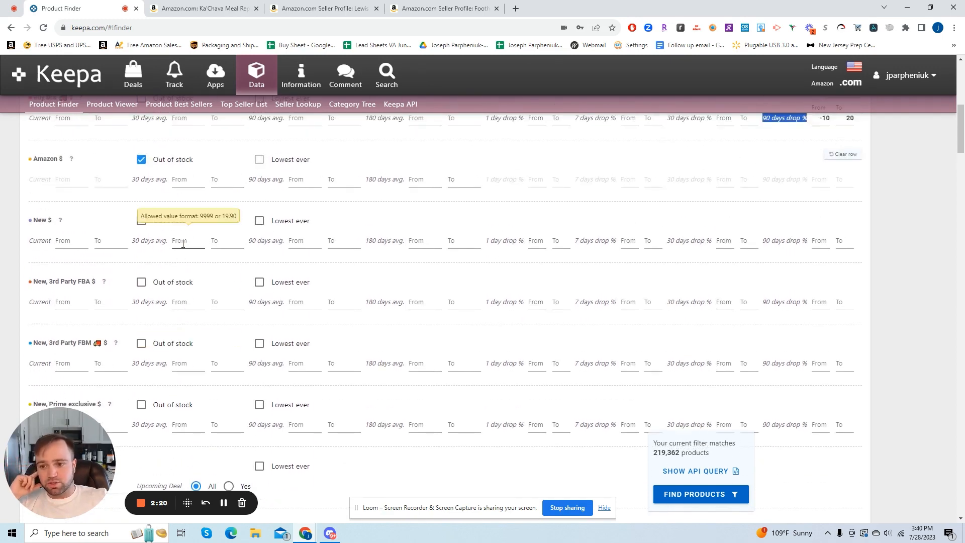
{"action": "scroll", "coordinate": [430, 274], "scroll_direction": "down", "scroll_amount": 1}
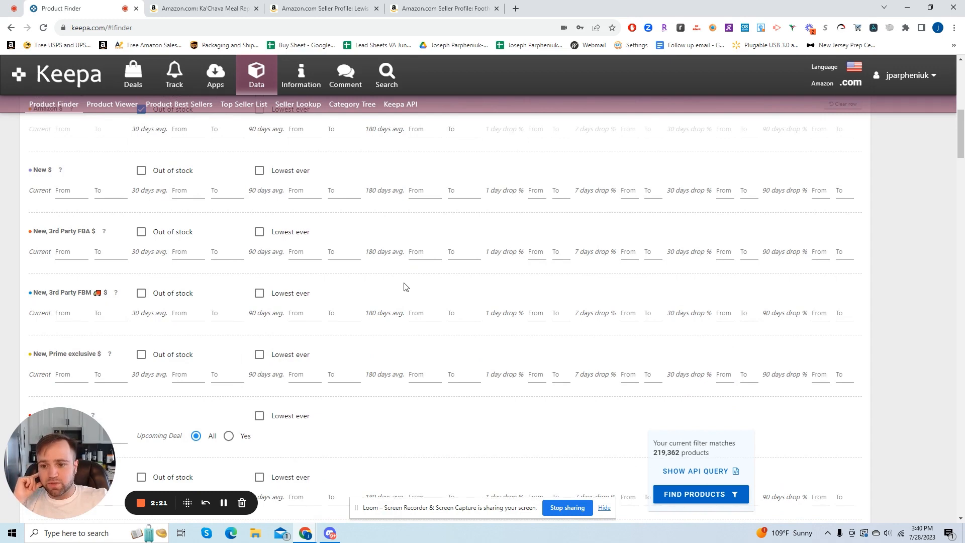
{"action": "scroll", "coordinate": [406, 286], "scroll_direction": "up", "scroll_amount": 3}
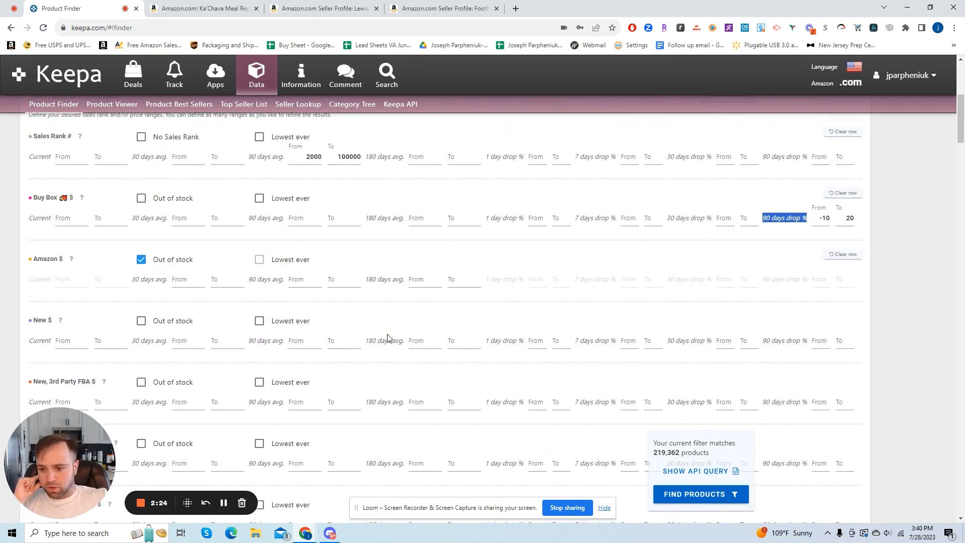
{"action": "scroll", "coordinate": [387, 338], "scroll_direction": "down", "scroll_amount": 2}
{"action": "scroll", "coordinate": [261, 280], "scroll_direction": "down", "scroll_amount": 2}
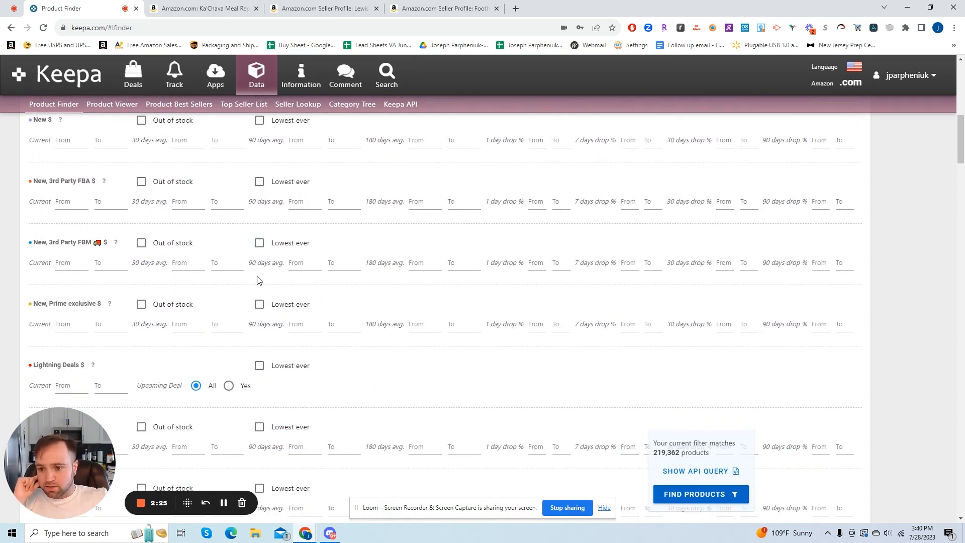
{"action": "scroll", "coordinate": [207, 252], "scroll_direction": "down", "scroll_amount": 8}
{"action": "scroll", "coordinate": [199, 252], "scroll_direction": "down", "scroll_amount": 12}
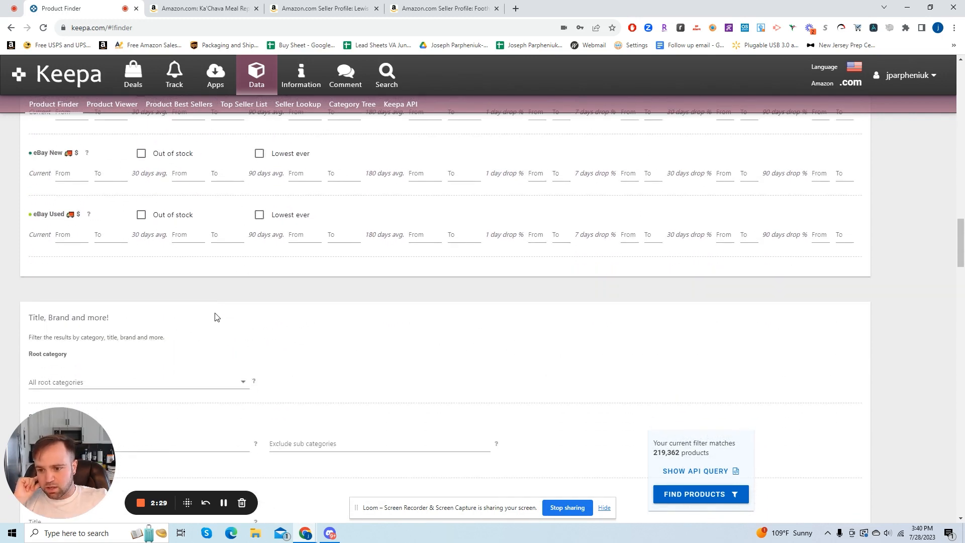
Step: Examine the category and text filters and the New Offer Count's 90-day average range in the Offer Counts section
{"action": "scroll", "coordinate": [215, 317], "scroll_direction": "down", "scroll_amount": 3}
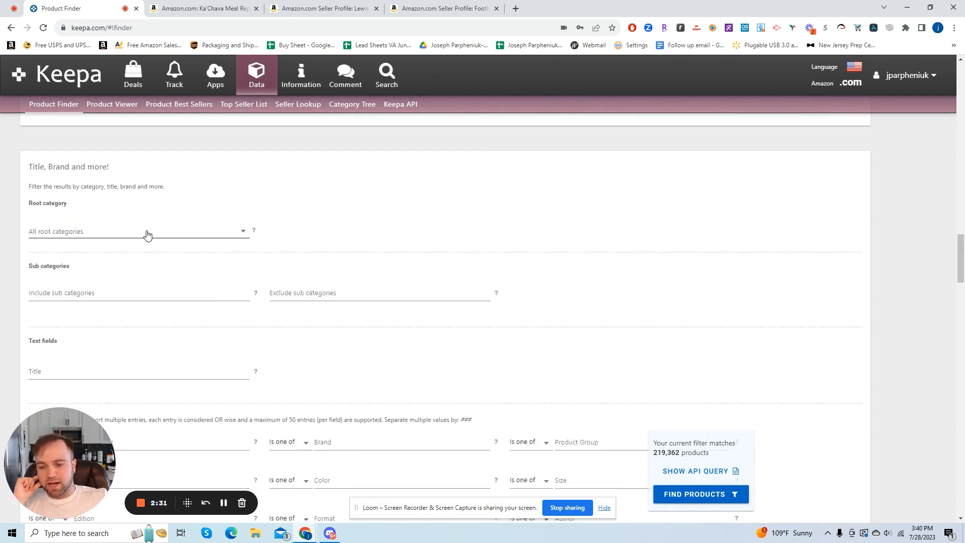
{"action": "scroll", "coordinate": [147, 234], "scroll_direction": "down", "scroll_amount": 6}
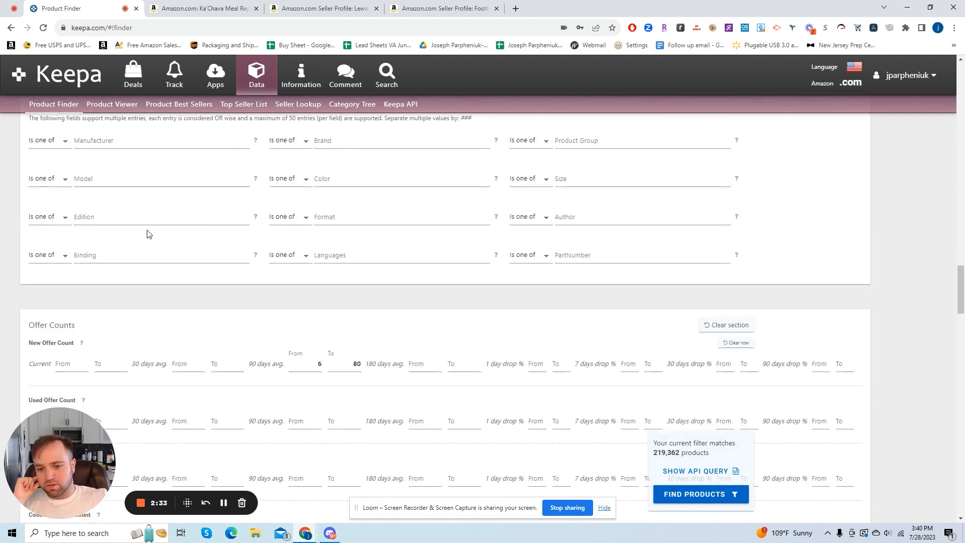
{"action": "scroll", "coordinate": [148, 233], "scroll_direction": "down", "scroll_amount": 3}
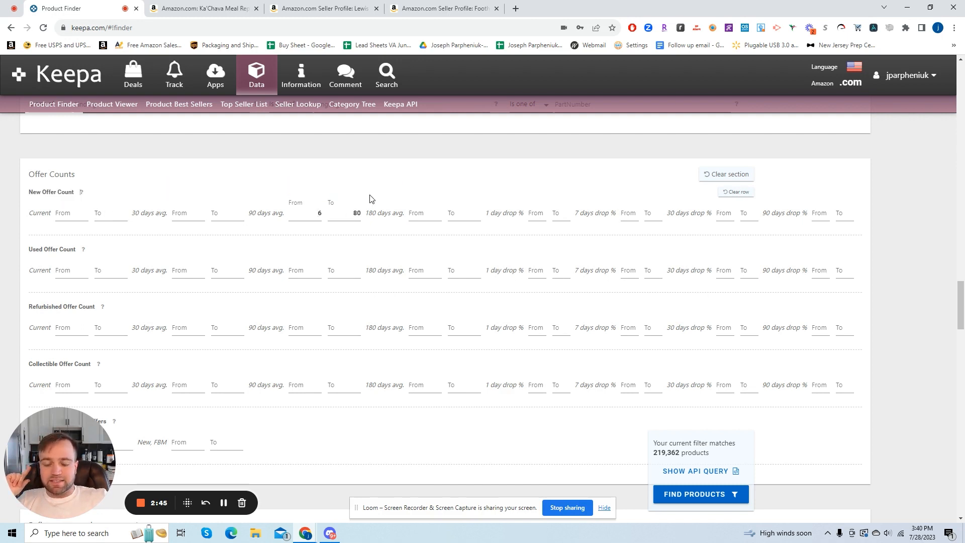
{"action": "scroll", "coordinate": [311, 206], "scroll_direction": "down", "scroll_amount": 1}
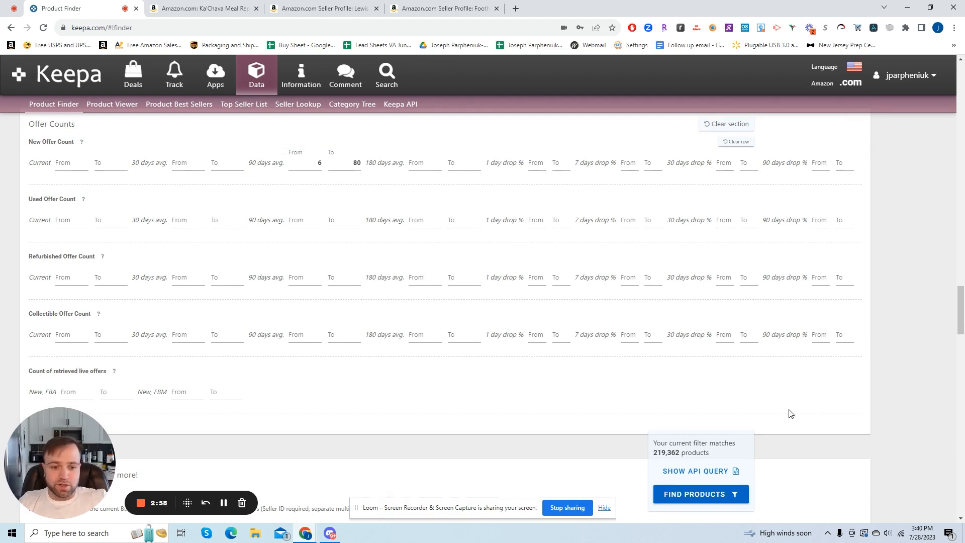
{"action": "scroll", "coordinate": [218, 157], "scroll_direction": "down", "scroll_amount": 1}
{"action": "scroll", "coordinate": [241, 226], "scroll_direction": "up", "scroll_amount": 2}
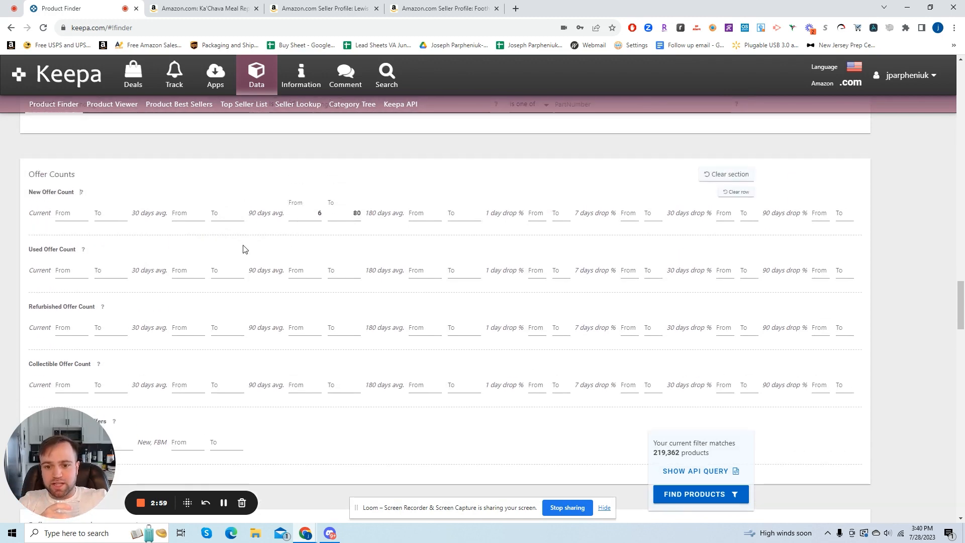
{"action": "scroll", "coordinate": [334, 238], "scroll_direction": "down", "scroll_amount": 4}
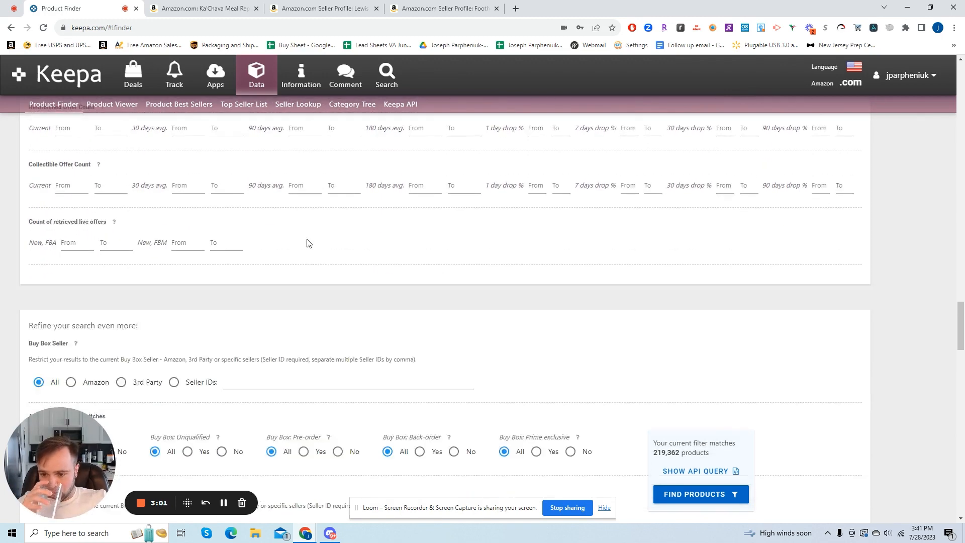
Step: Copy Lewis Retail LLC's seller ID from its Amazon profile URL into the Product Finder's Seller filter, followed by a comma
{"action": "scroll", "coordinate": [308, 243], "scroll_direction": "down", "scroll_amount": 2}
{"action": "scroll", "coordinate": [308, 243], "scroll_direction": "down", "scroll_amount": 4}
{"action": "scroll", "coordinate": [205, 253], "scroll_direction": "up", "scroll_amount": 2}
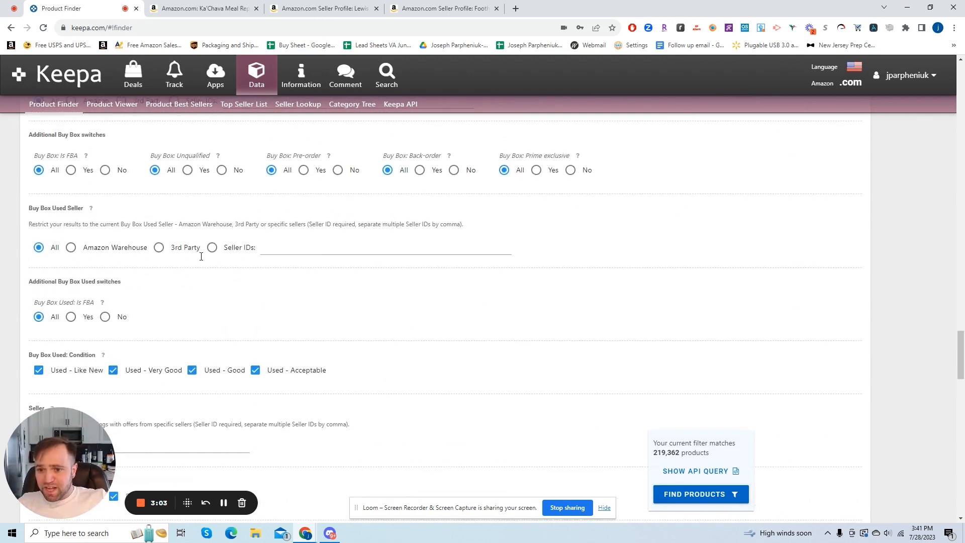
{"action": "scroll", "coordinate": [238, 257], "scroll_direction": "down", "scroll_amount": 6}
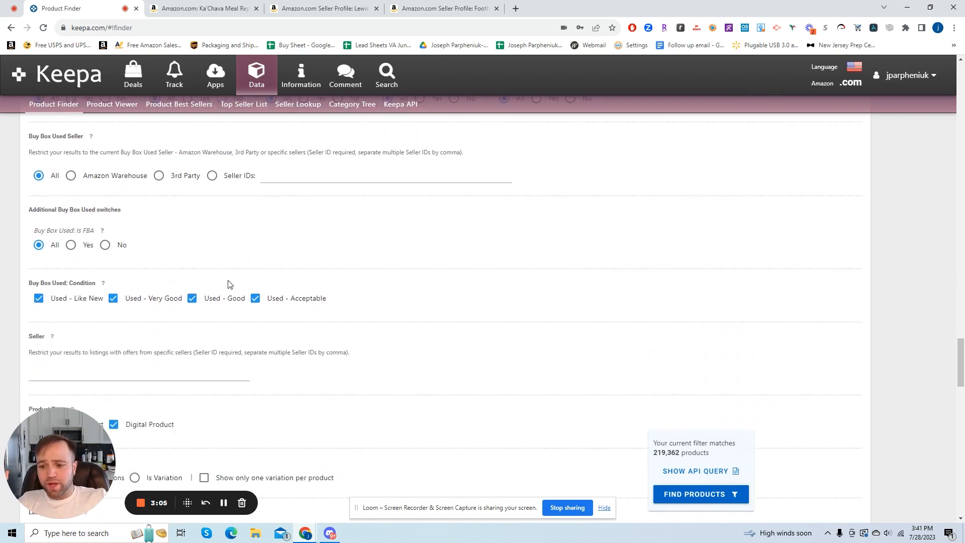
{"action": "left_click", "coordinate": [301, 8]}
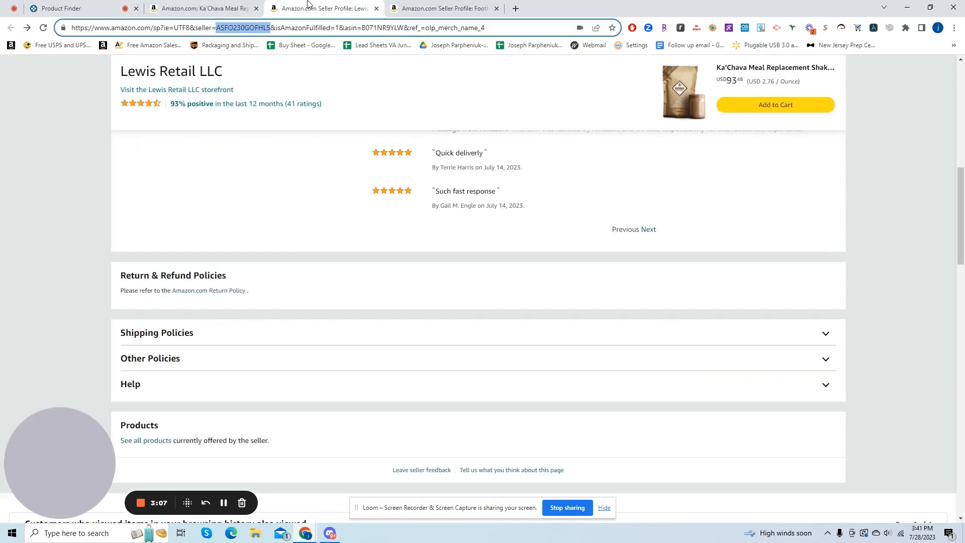
{"action": "right_click", "coordinate": [236, 29]}
{"action": "left_click", "coordinate": [264, 100]}
{"action": "left_click", "coordinate": [61, 8]}
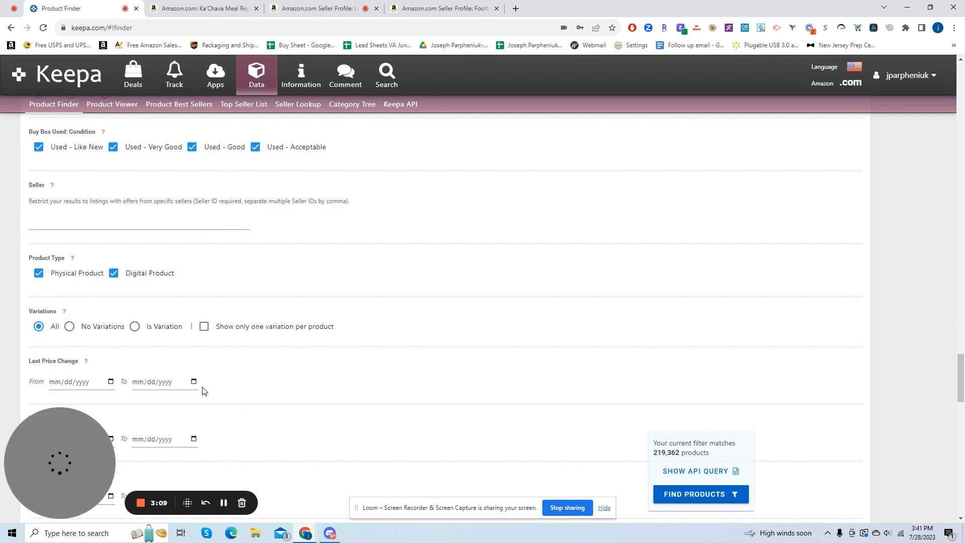
{"action": "left_click", "coordinate": [132, 223]}
{"action": "right_click", "coordinate": [133, 223]}
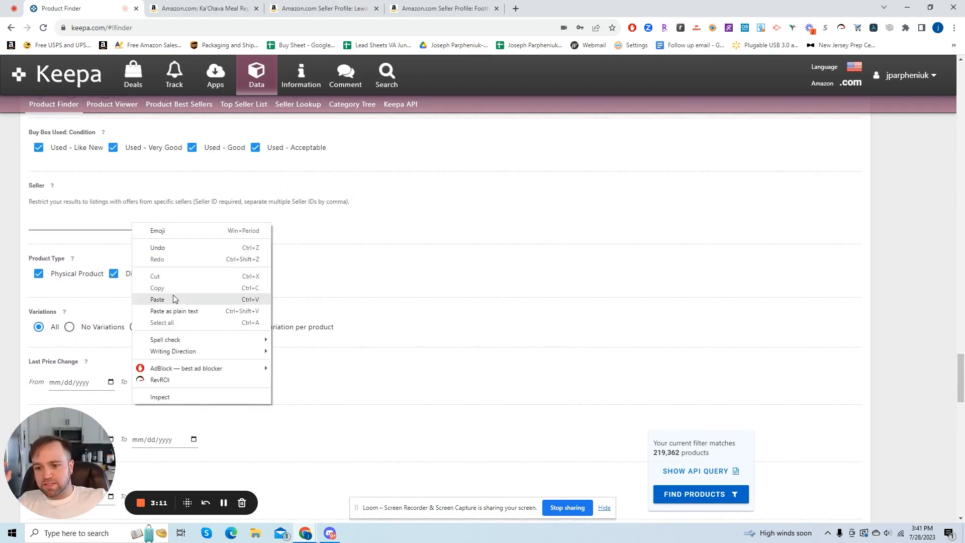
{"action": "left_click", "coordinate": [172, 297]}
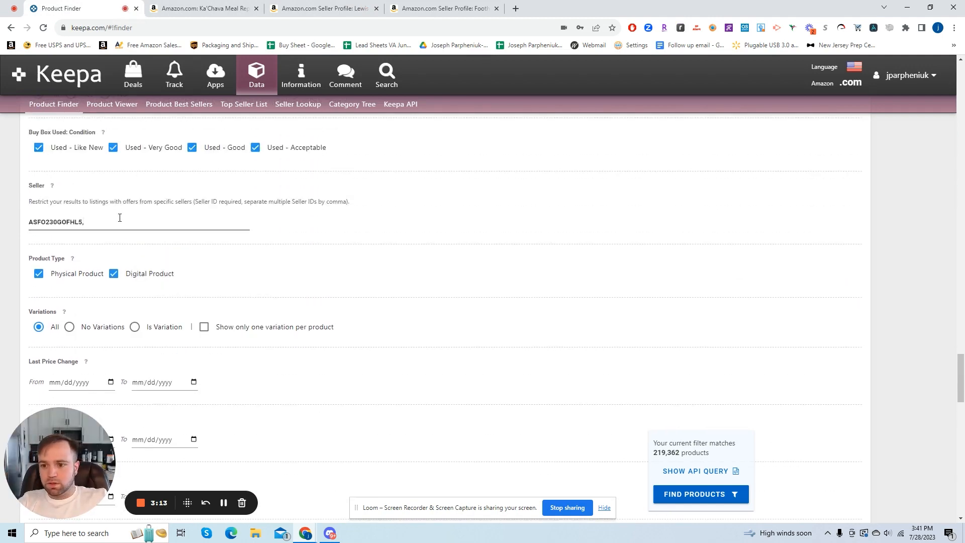
Step: Examine the Buy Box Seller filter and compare its description with the separate Seller filter
{"action": "scroll", "coordinate": [119, 217], "scroll_direction": "up", "scroll_amount": 10}
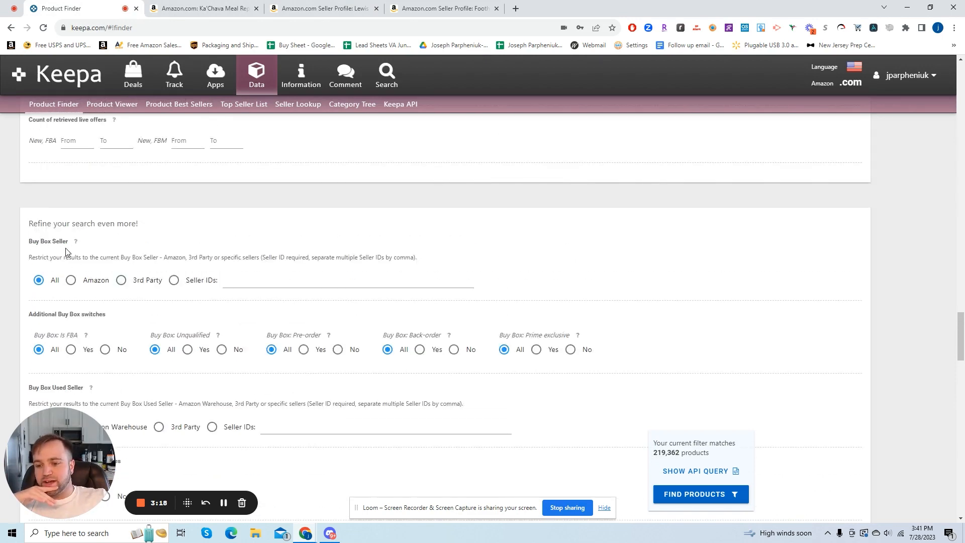
{"action": "scroll", "coordinate": [247, 256], "scroll_direction": "down", "scroll_amount": 1}
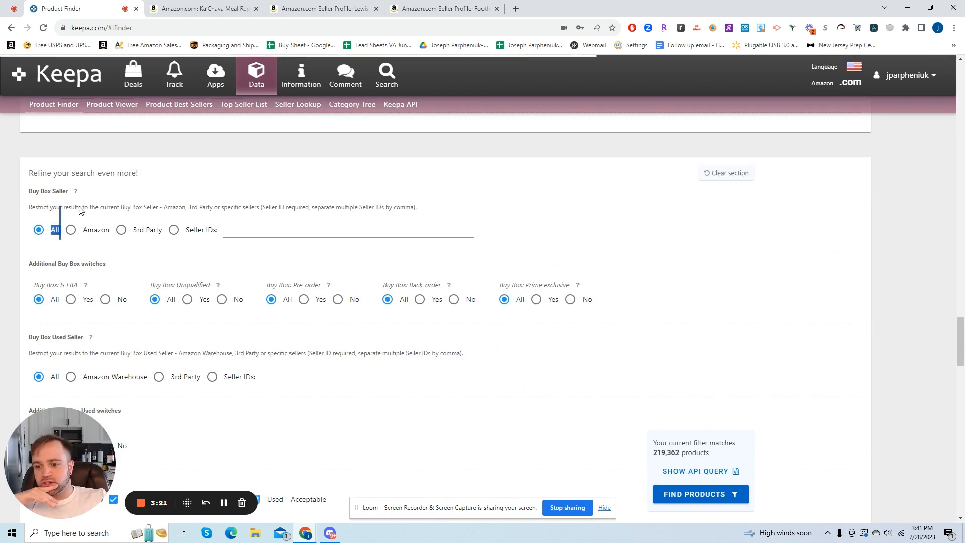
{"action": "left_click_drag", "start_coordinate": [55, 221], "coordinate": [93, 206]}
{"action": "left_click", "coordinate": [93, 206]}
{"action": "scroll", "coordinate": [103, 269], "scroll_direction": "down", "scroll_amount": 6}
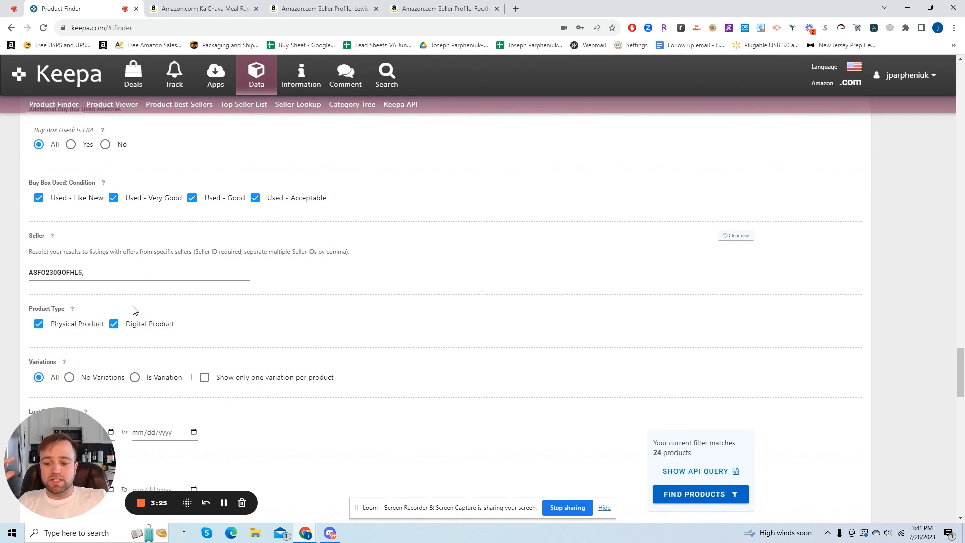
{"action": "scroll", "coordinate": [134, 310], "scroll_direction": "down", "scroll_amount": 1}
{"action": "scroll", "coordinate": [121, 294], "scroll_direction": "up", "scroll_amount": 1}
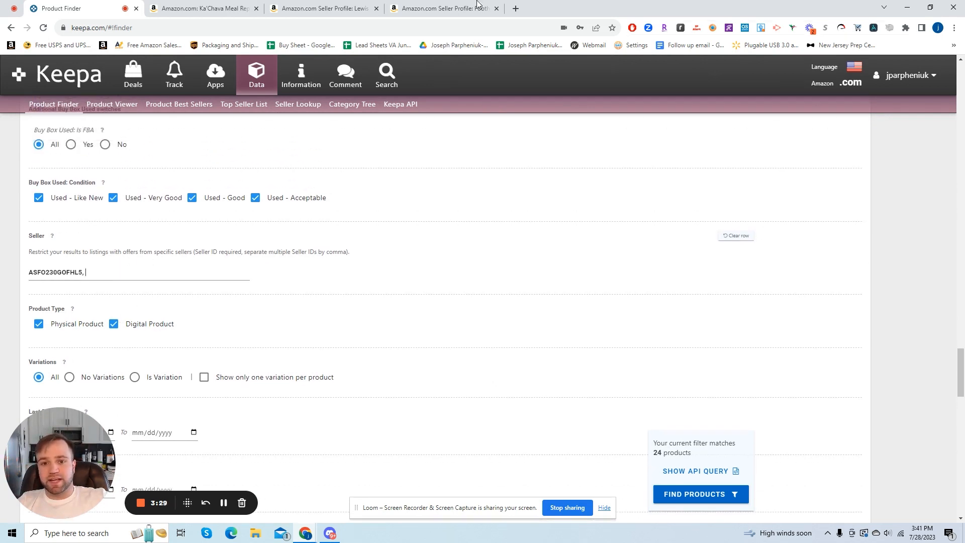
Step: Add Foothills market's seller ID from its Amazon profile URL as the second entry in the Product Finder's Seller filter
{"action": "left_click", "coordinate": [438, 8]}
{"action": "left_click", "coordinate": [266, 27]}
{"action": "left_click", "coordinate": [266, 28]}
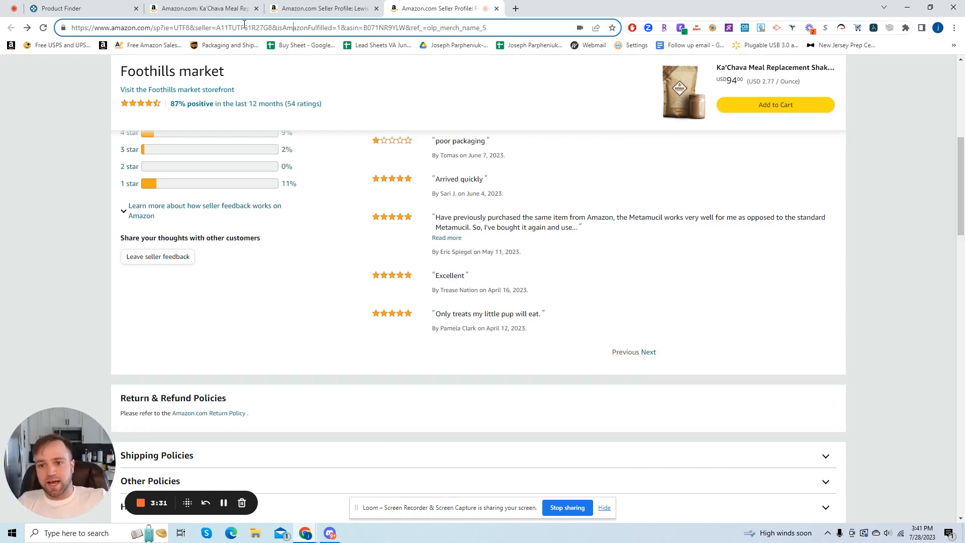
{"action": "left_click_drag", "start_coordinate": [272, 28], "coordinate": [216, 29]}
{"action": "right_click", "coordinate": [218, 31]}
{"action": "left_click", "coordinate": [244, 103]}
{"action": "left_click", "coordinate": [62, 8]}
{"action": "left_click", "coordinate": [156, 273]}
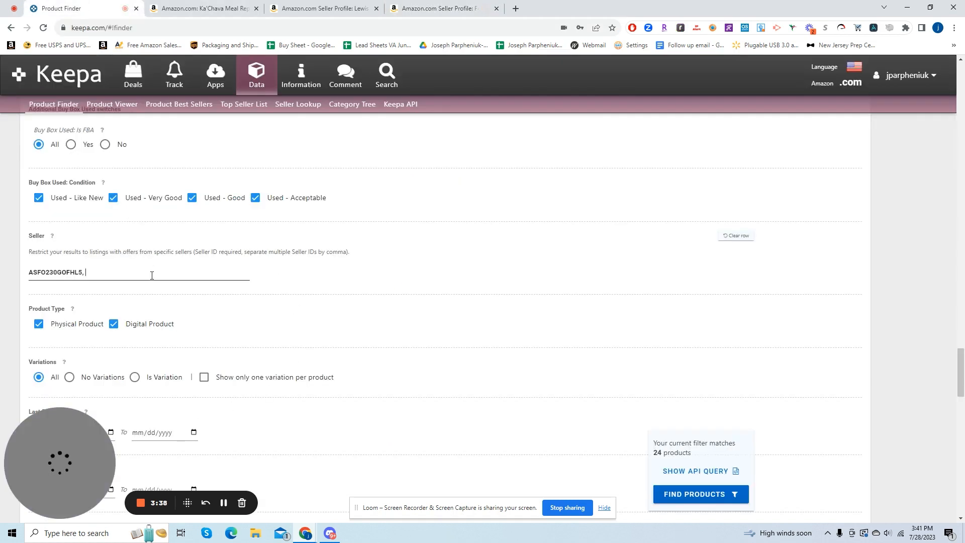
{"action": "right_click", "coordinate": [91, 272]}
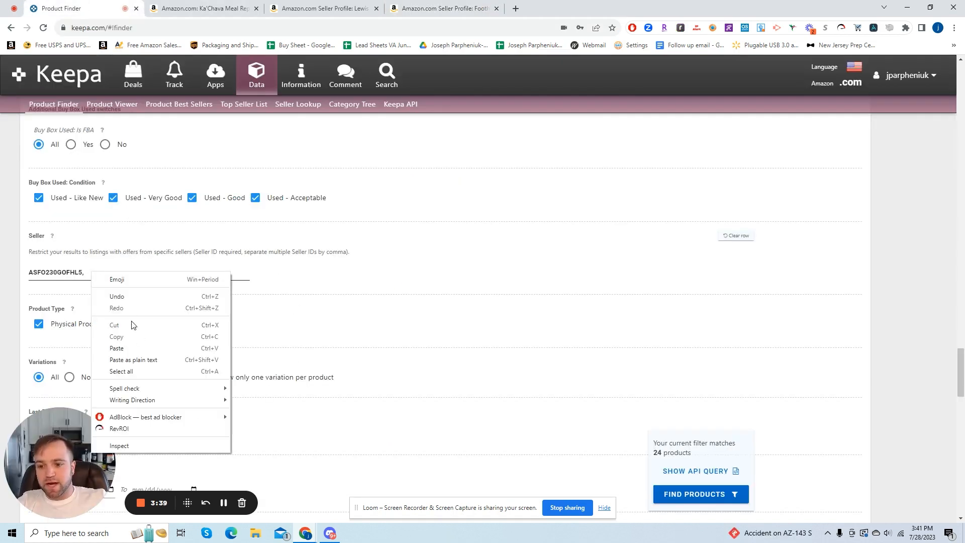
{"action": "left_click", "coordinate": [141, 349]}
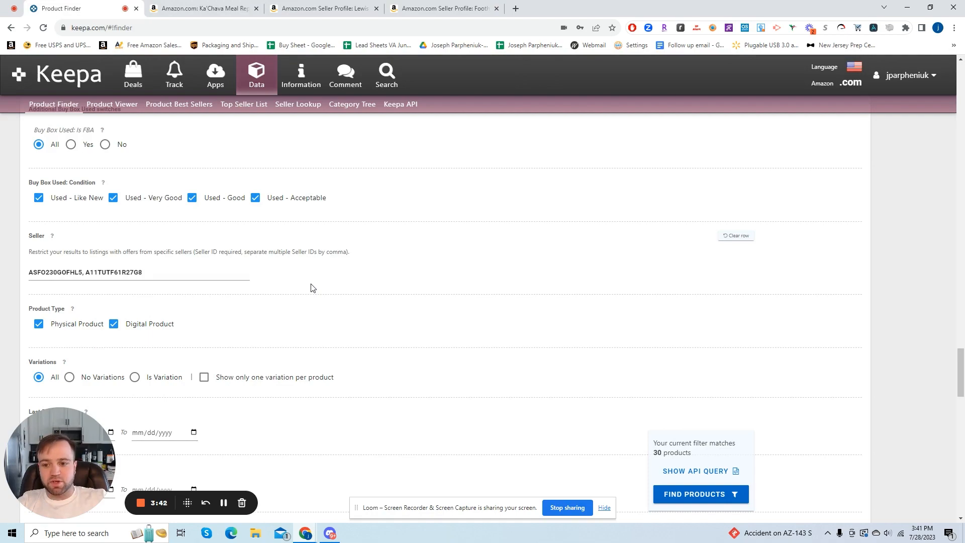
Step: Review the Product Finder's Sales Rank, Buy Box and Amazon out-of-stock settings together with the Seller filter entries
{"action": "scroll", "coordinate": [486, 381], "scroll_direction": "up", "scroll_amount": 9}
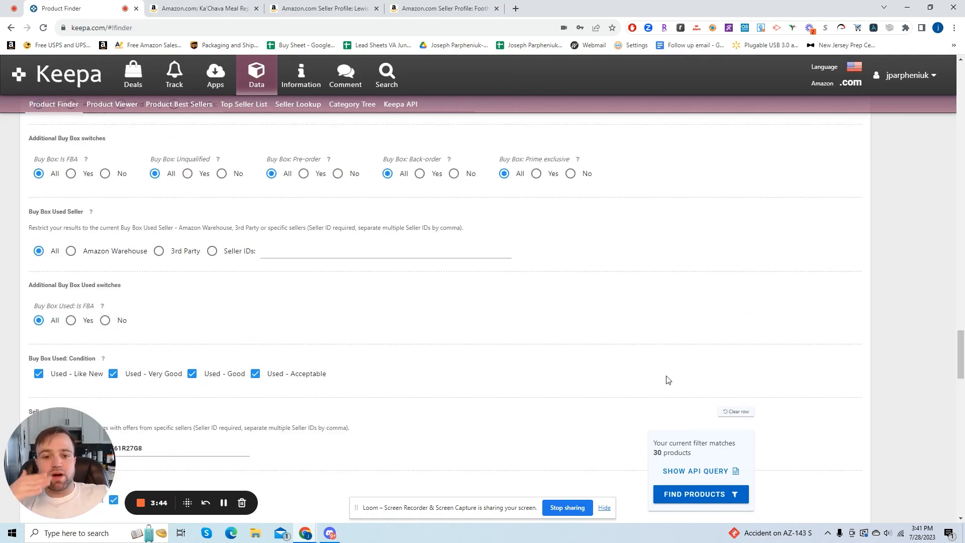
{"action": "scroll", "coordinate": [635, 306], "scroll_direction": "up", "scroll_amount": 15}
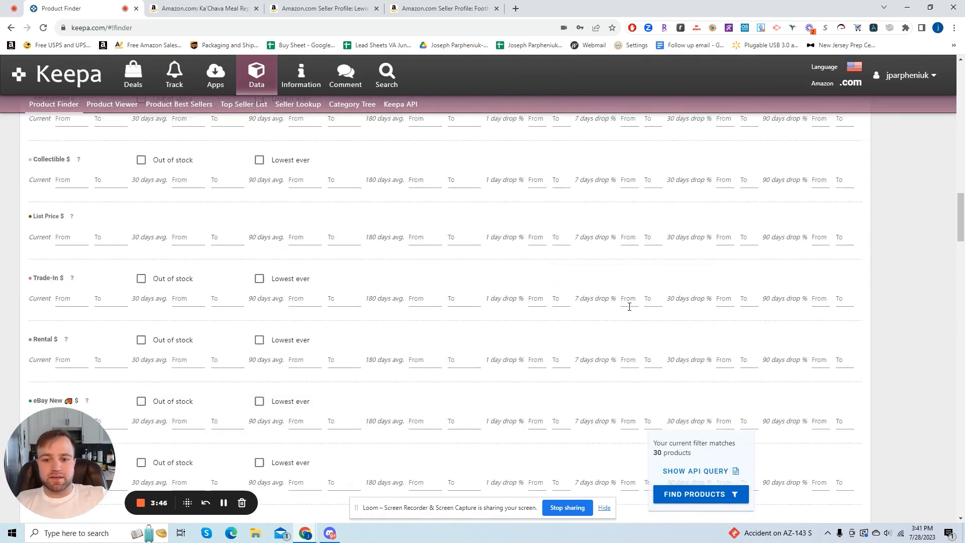
{"action": "scroll", "coordinate": [612, 322], "scroll_direction": "up", "scroll_amount": 15}
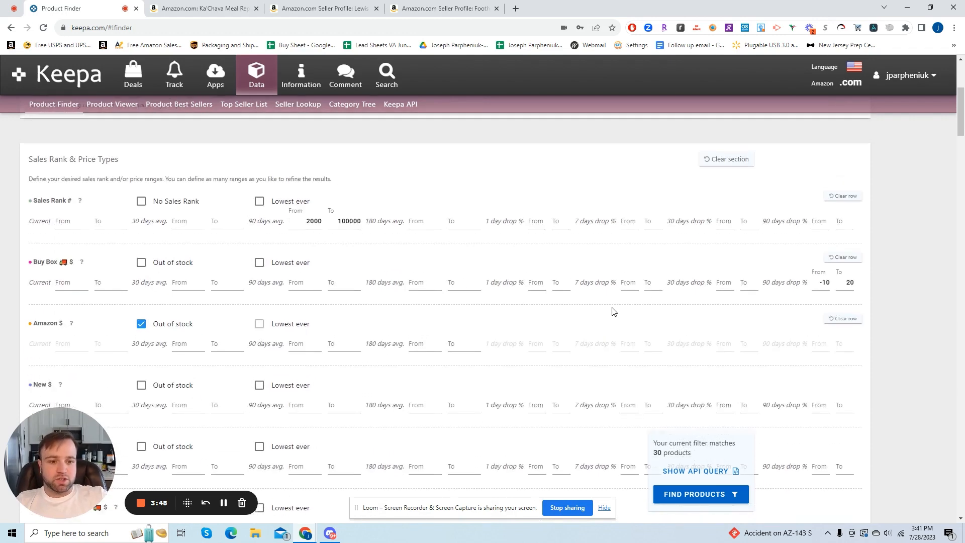
{"action": "scroll", "coordinate": [610, 308], "scroll_direction": "up", "scroll_amount": 1}
{"action": "scroll", "coordinate": [597, 304], "scroll_direction": "down", "scroll_amount": 3}
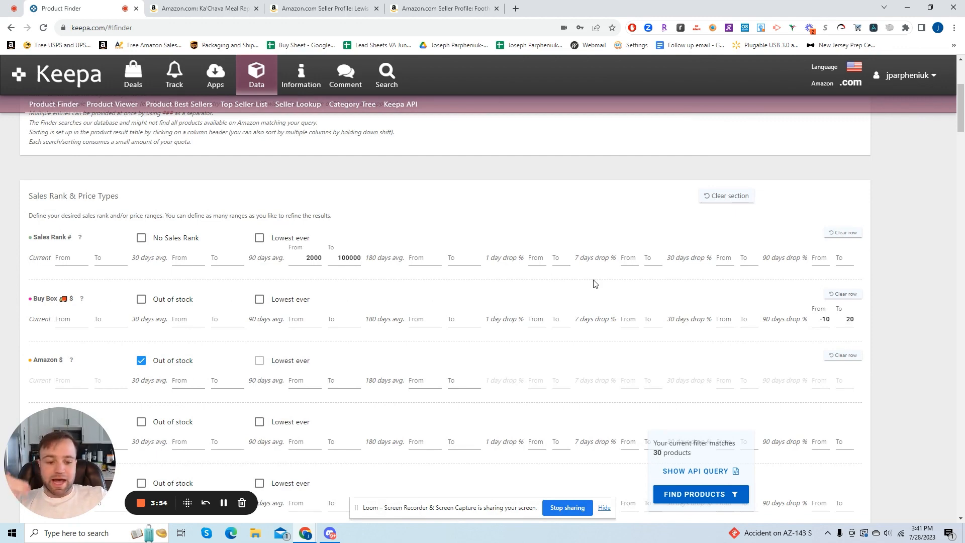
{"action": "scroll", "coordinate": [595, 284], "scroll_direction": "down", "scroll_amount": 1}
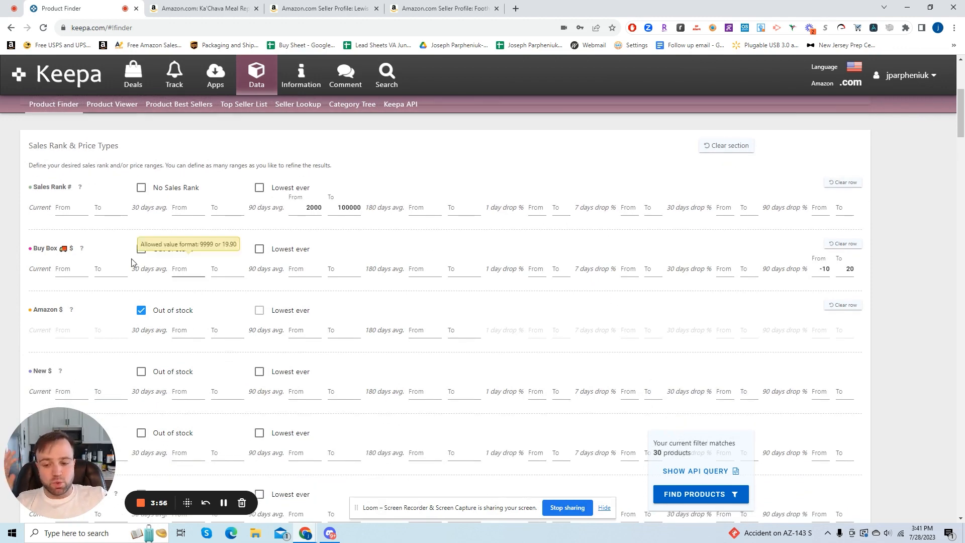
{"action": "scroll", "coordinate": [147, 261], "scroll_direction": "down", "scroll_amount": 20}
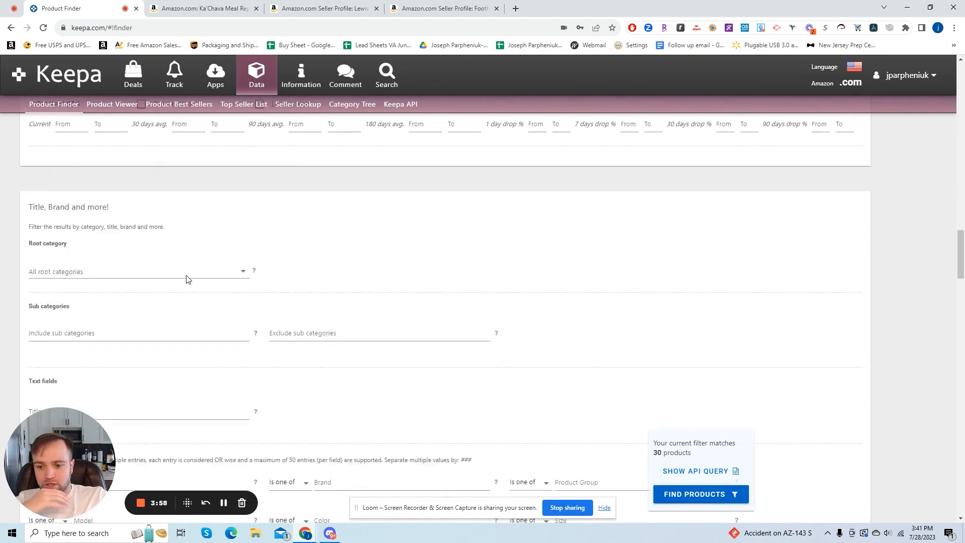
{"action": "scroll", "coordinate": [188, 279], "scroll_direction": "down", "scroll_amount": 20}
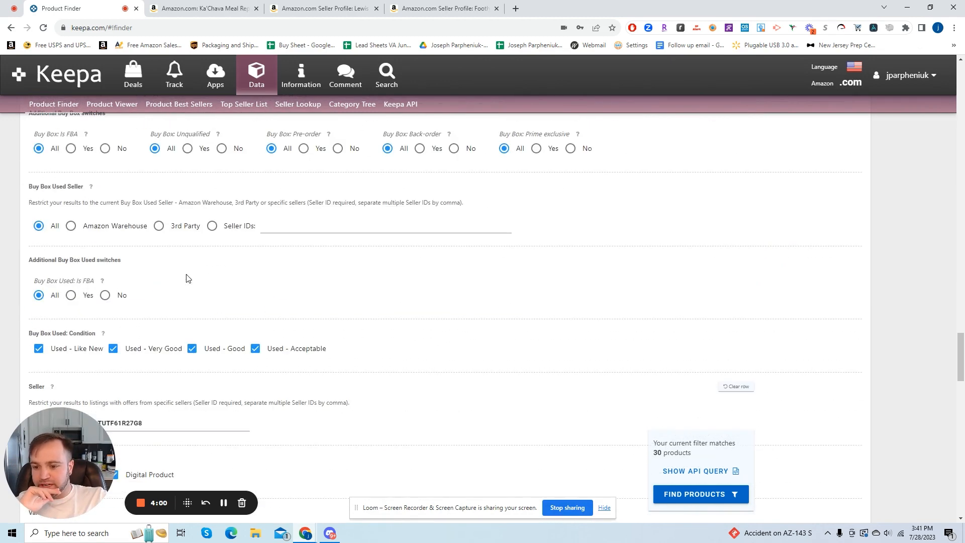
{"action": "scroll", "coordinate": [191, 279], "scroll_direction": "down", "scroll_amount": 4}
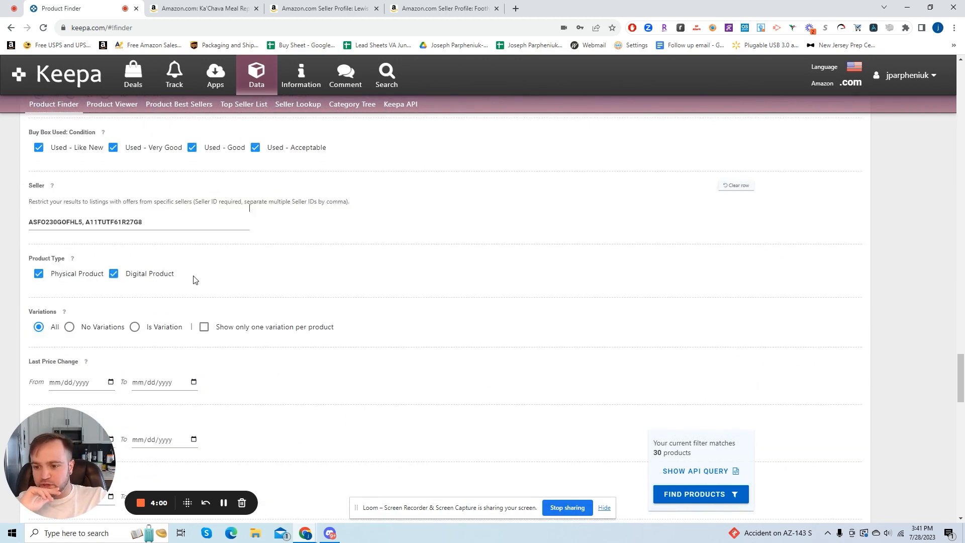
Step: Run the product search and show the Ninja Food Chopper Express Chop's price history over the Year range
{"action": "left_click", "coordinate": [695, 496]}
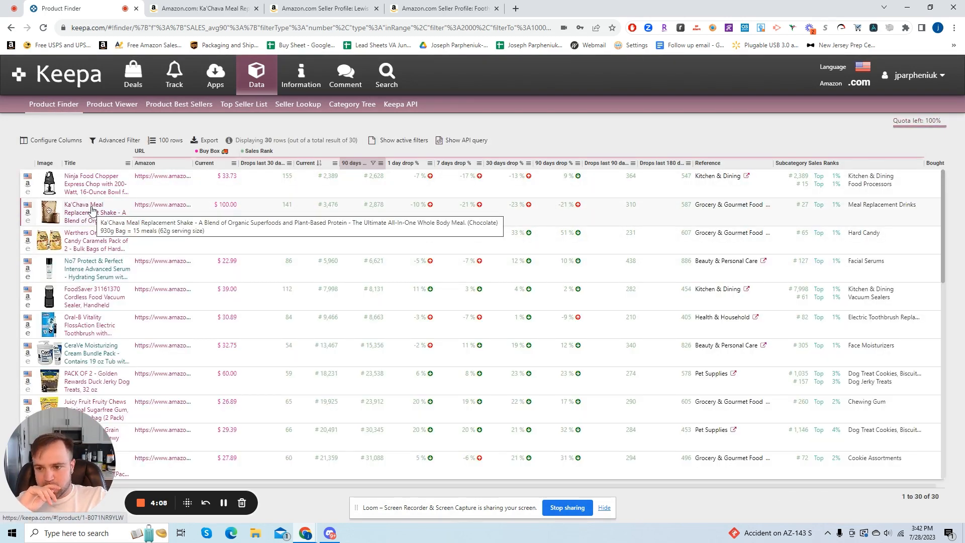
{"action": "left_click", "coordinate": [77, 184]}
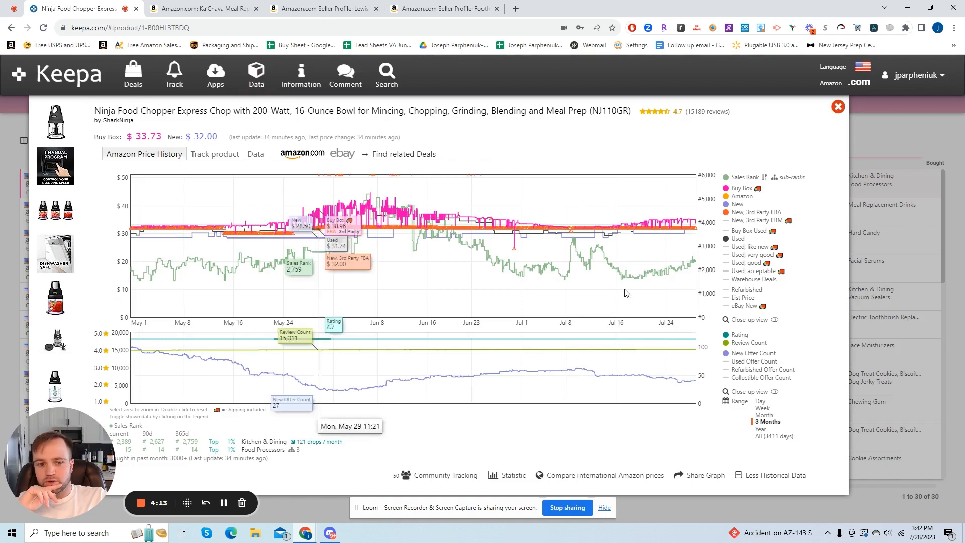
{"action": "left_click", "coordinate": [763, 428]}
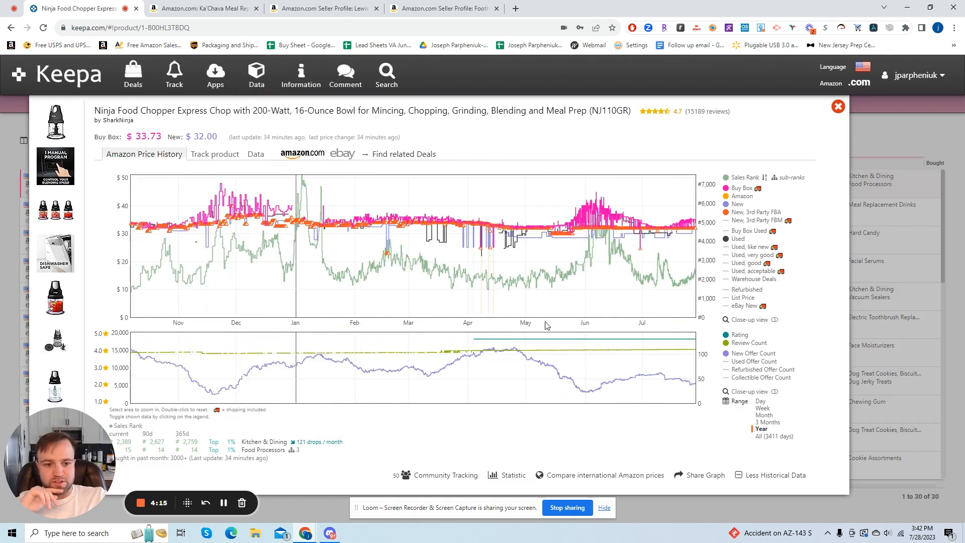
Step: Switch to the Ka'Chava Amazon listing, examine its New Offer Count history around April, and reset the chart range to Year
{"action": "key", "text": "ctrl+Tab"}
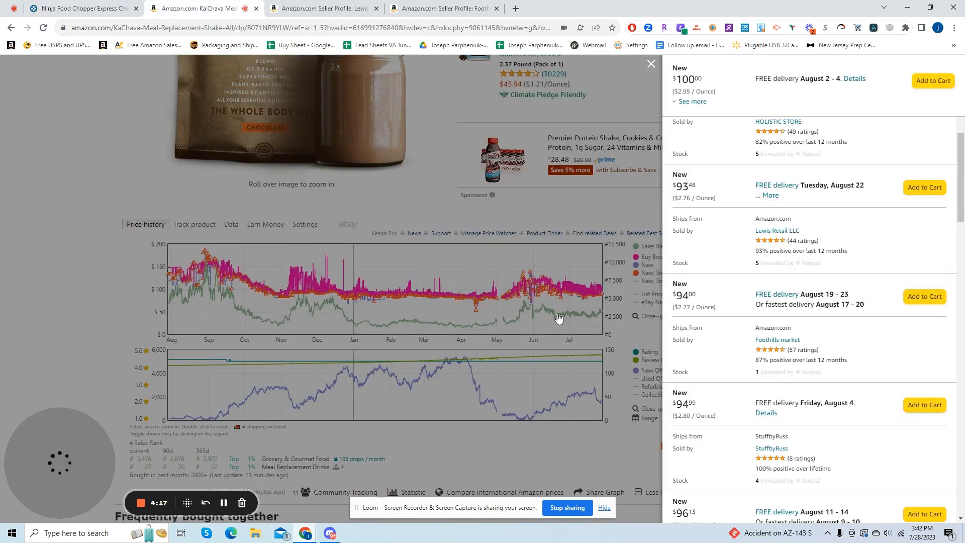
{"action": "left_click", "coordinate": [555, 318]}
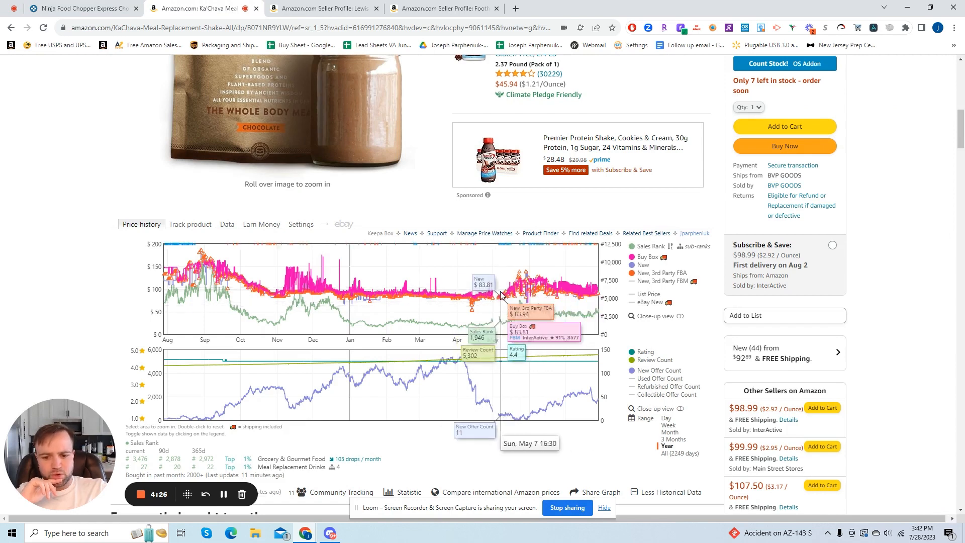
{"action": "left_click_drag", "start_coordinate": [489, 402], "coordinate": [467, 393]}
{"action": "scroll", "coordinate": [468, 393], "scroll_direction": "down", "scroll_amount": 1}
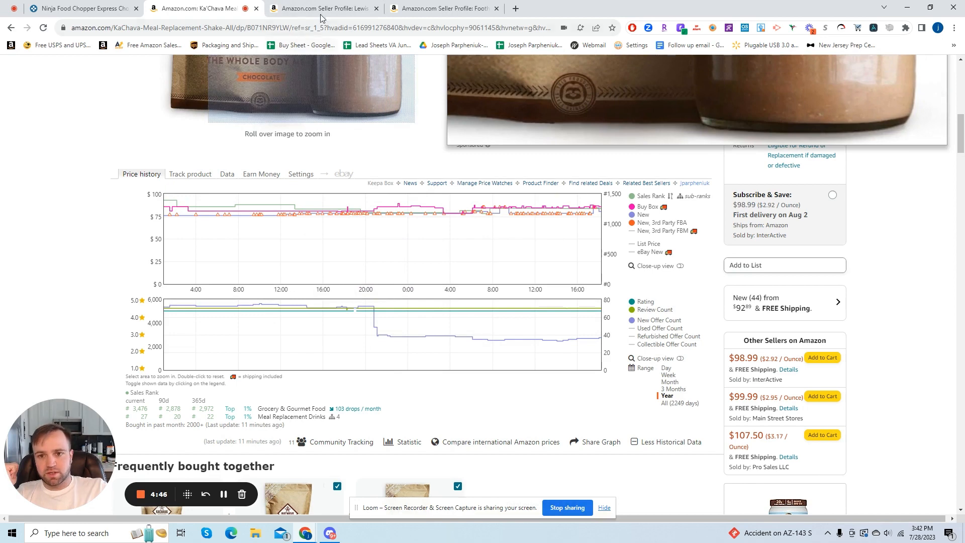
{"action": "left_click", "coordinate": [671, 397]}
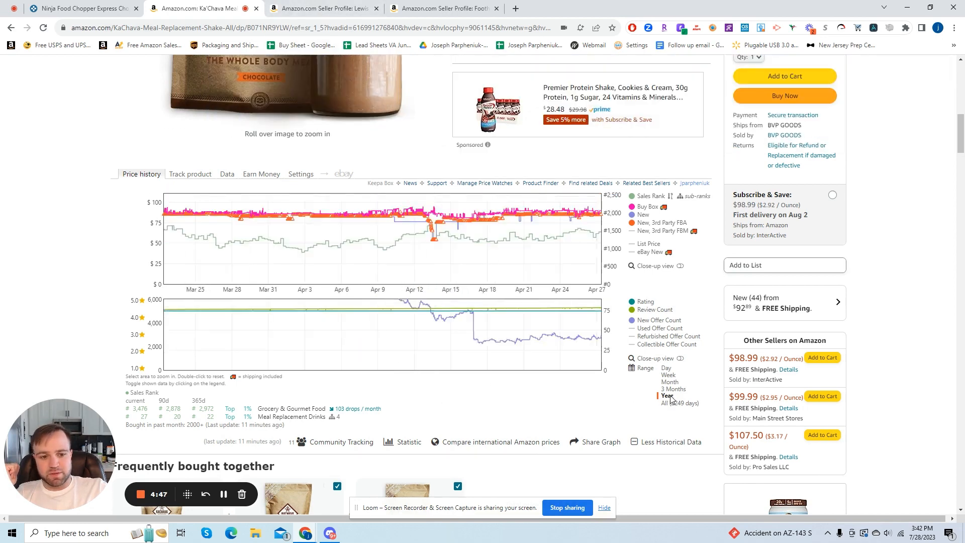
Step: Return to the Ninja Food Chopper's Keepa chart and open the product's Amazon listing
{"action": "left_click", "coordinate": [82, 8]}
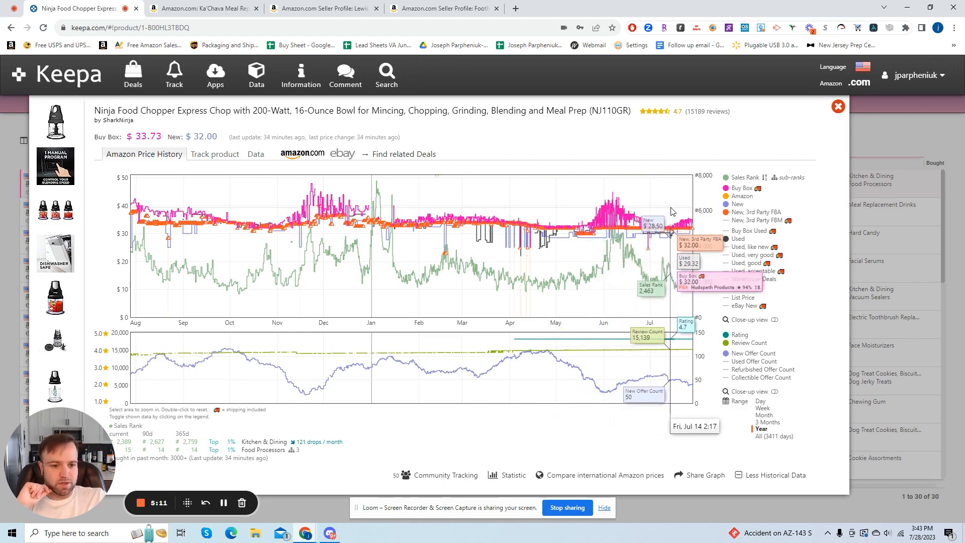
{"action": "left_click", "coordinate": [309, 159]}
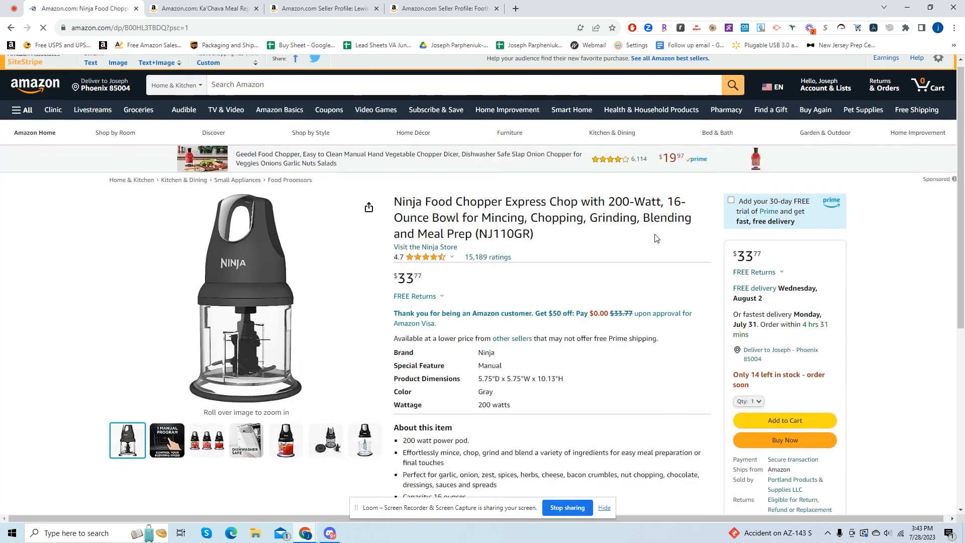
{"action": "scroll", "coordinate": [578, 250], "scroll_direction": "down", "scroll_amount": 4}
{"action": "scroll", "coordinate": [579, 251], "scroll_direction": "up", "scroll_amount": 5}
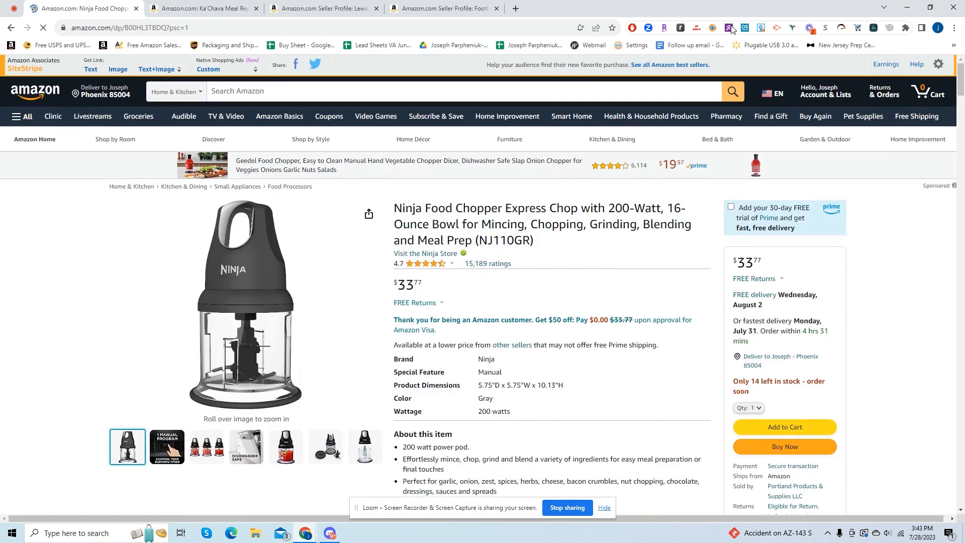
Step: Bring up SellerAmp on the Ninja Food Chopper listing and search Google for the product from it
{"action": "left_click", "coordinate": [713, 28]}
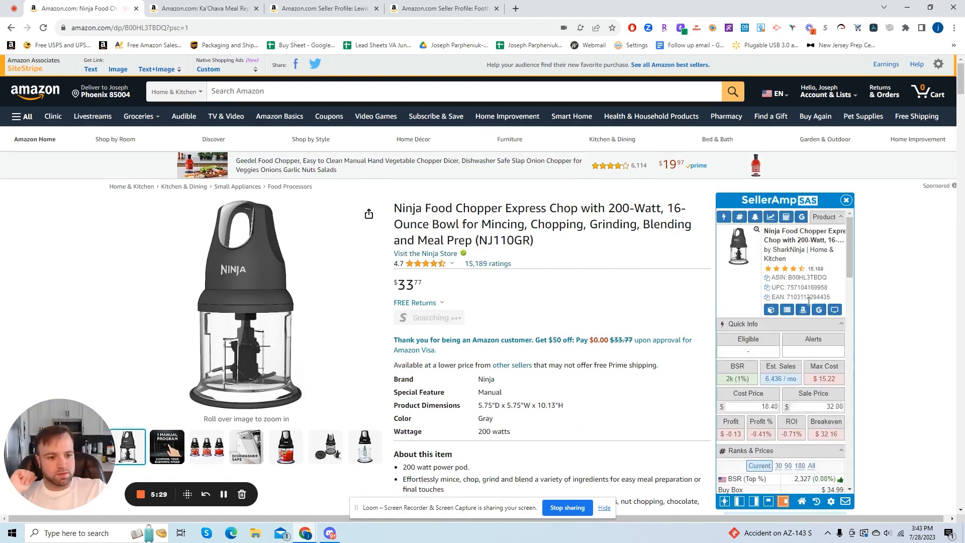
{"action": "scroll", "coordinate": [812, 299], "scroll_direction": "down", "scroll_amount": 1}
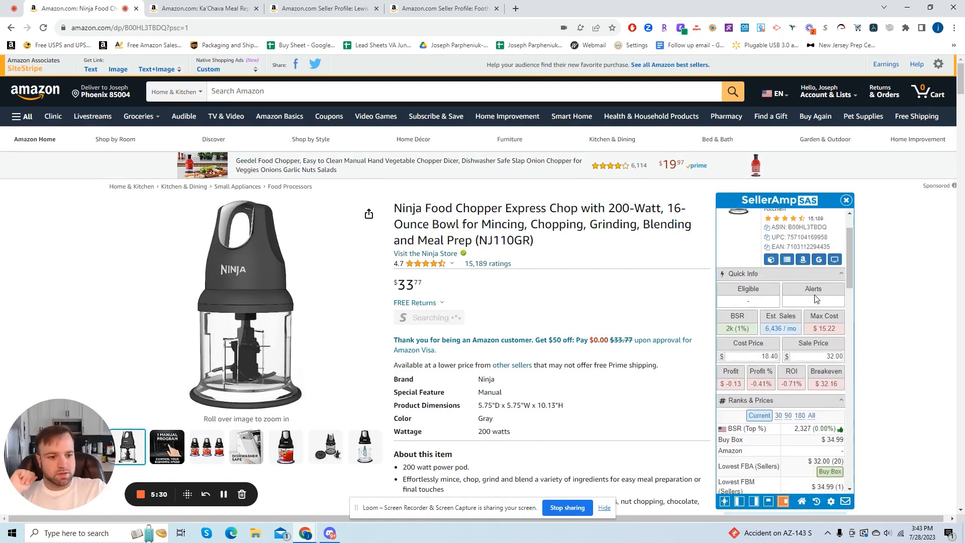
{"action": "left_click", "coordinate": [819, 260]}
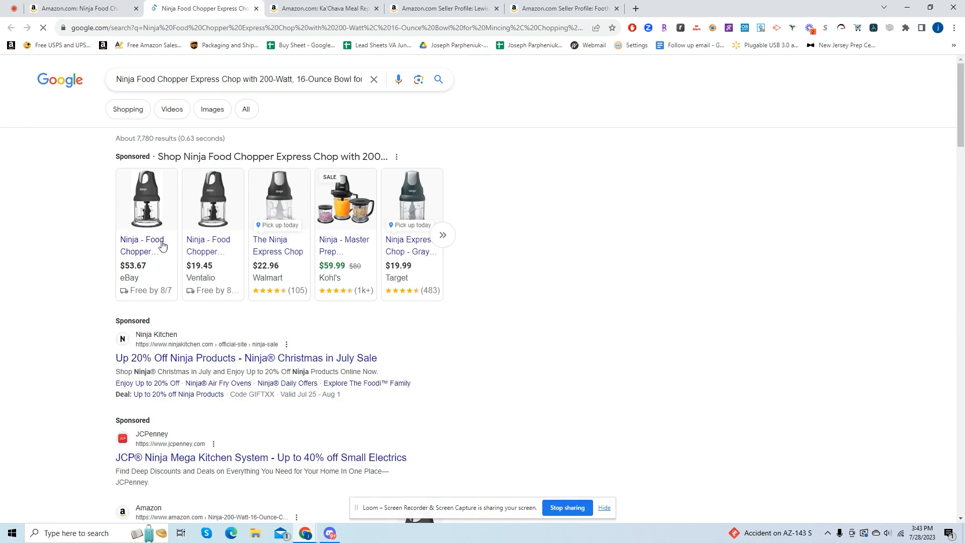
Step: Examine the Google results for the Ninja Food Chopper, comparing the sponsored Walmart and Ventalio offers
{"action": "scroll", "coordinate": [94, 232], "scroll_direction": "down", "scroll_amount": 5}
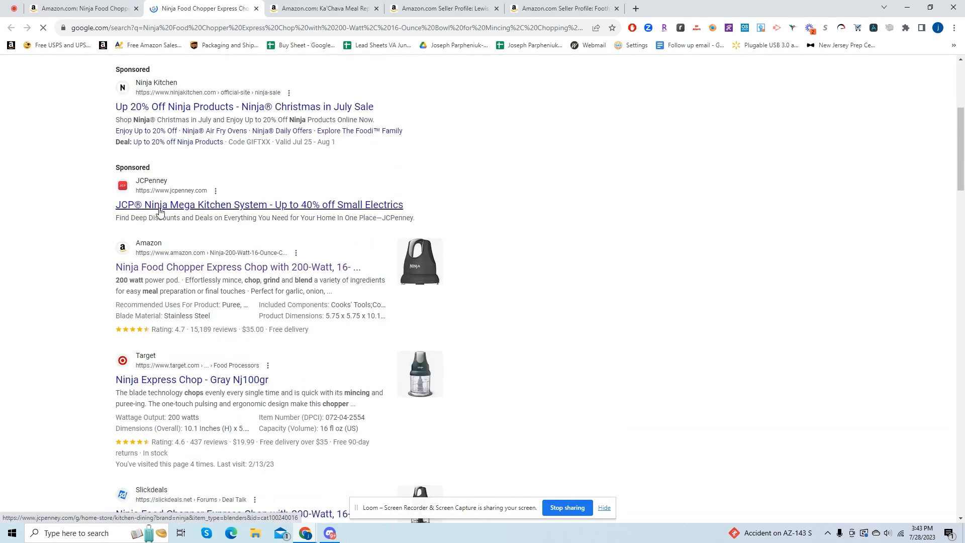
{"action": "scroll", "coordinate": [159, 211], "scroll_direction": "down", "scroll_amount": 3}
{"action": "scroll", "coordinate": [183, 232], "scroll_direction": "up", "scroll_amount": 5}
{"action": "scroll", "coordinate": [184, 232], "scroll_direction": "up", "scroll_amount": 3}
{"action": "mouse_move", "coordinate": [265, 244]}
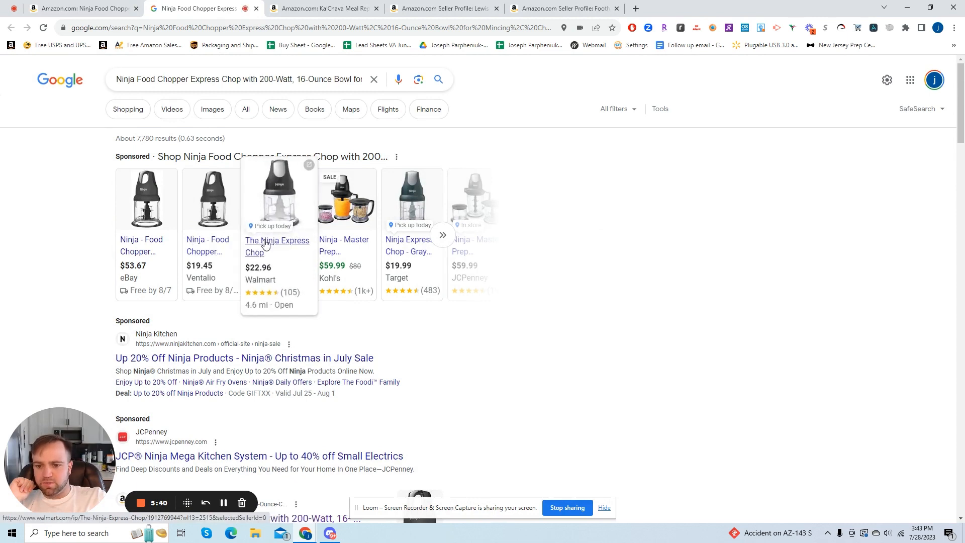
{"action": "mouse_move", "coordinate": [193, 253]}
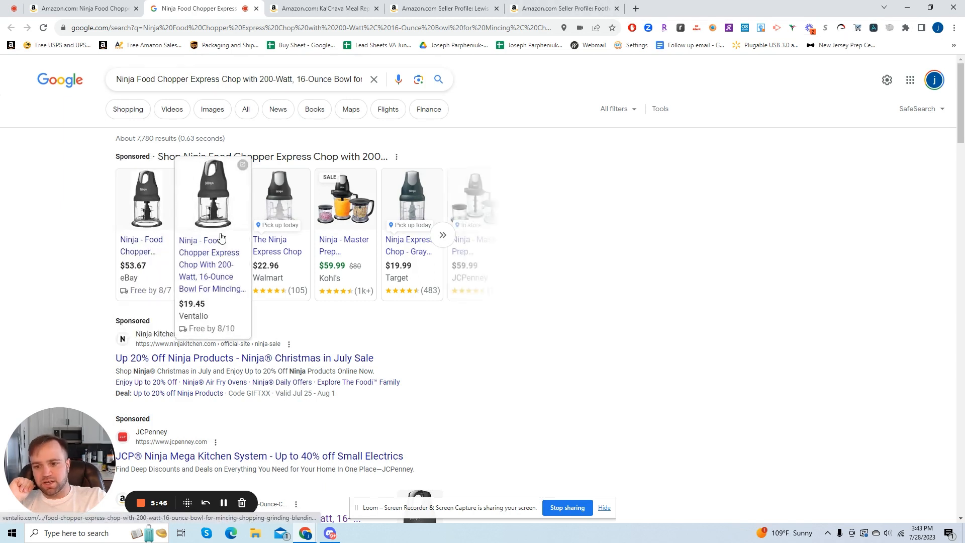
Step: Search Google for "ventalio legit" in a new tab, review the results, and open Sitejabber's Ventalio reviews
{"action": "left_click", "coordinate": [636, 8]}
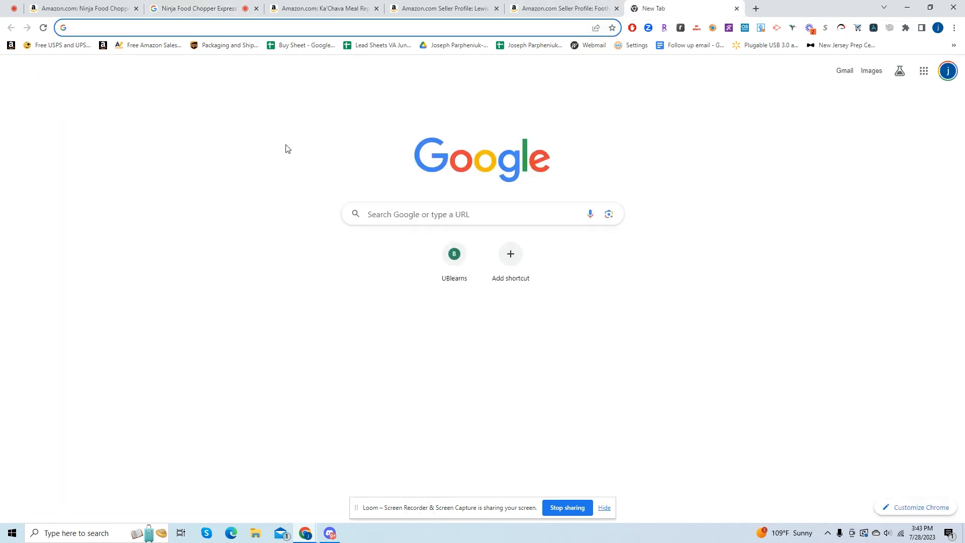
{"action": "type", "text": "ventalio "}
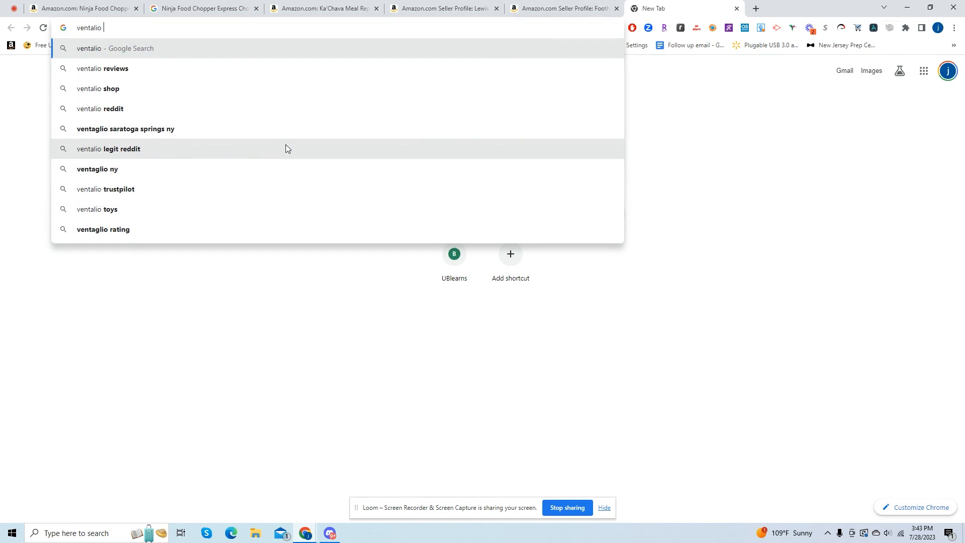
{"action": "type", "text": "legitr"}
{"action": "key", "text": "Return"}
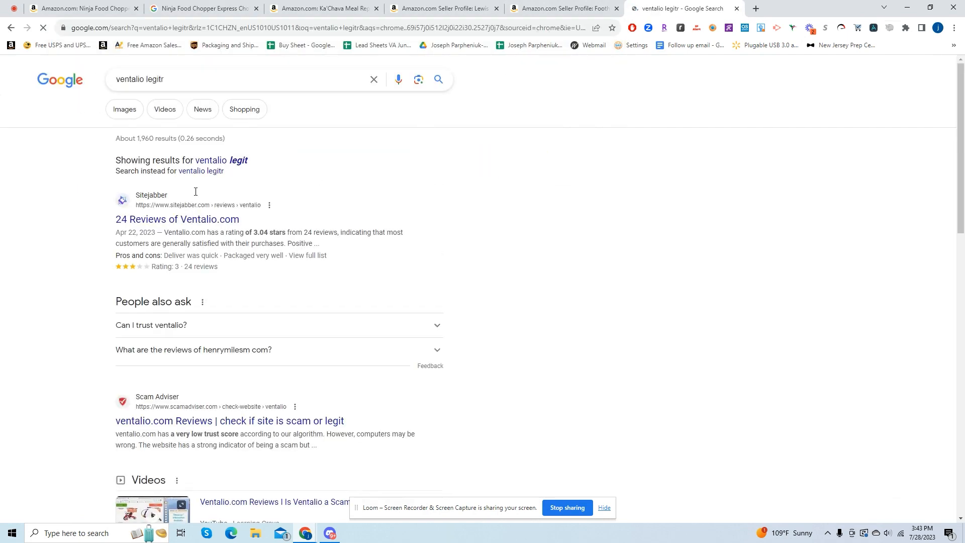
{"action": "left_click", "coordinate": [211, 158]}
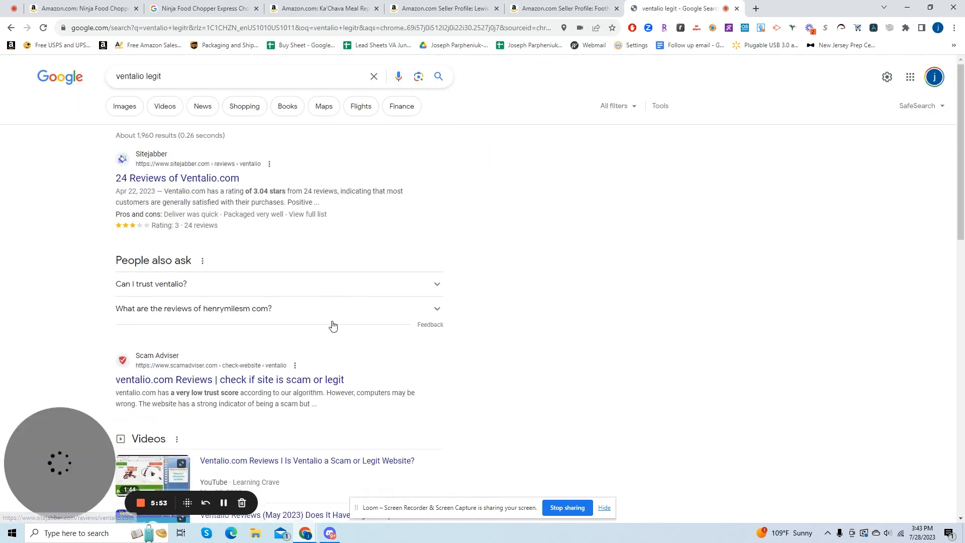
{"action": "scroll", "coordinate": [232, 297], "scroll_direction": "down", "scroll_amount": 3}
{"action": "scroll", "coordinate": [232, 297], "scroll_direction": "down", "scroll_amount": 6}
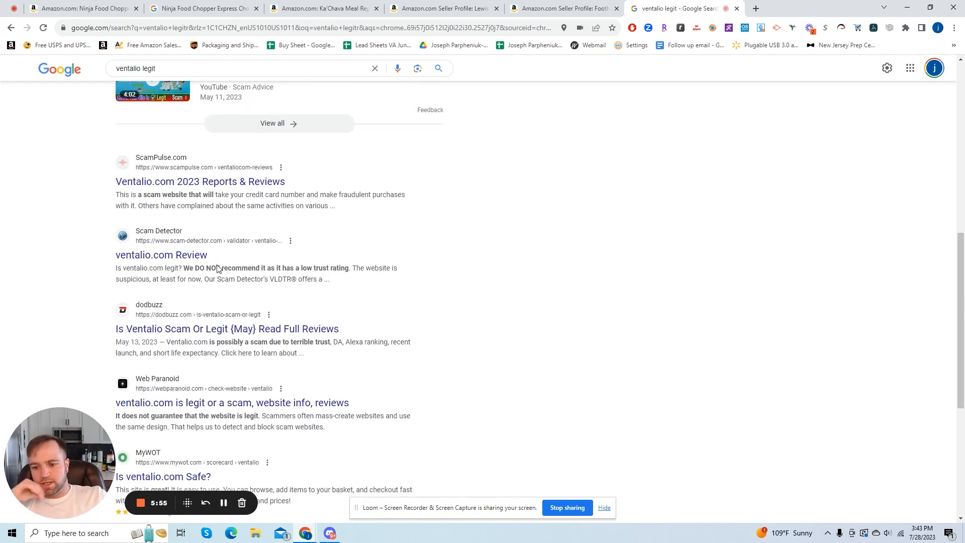
{"action": "scroll", "coordinate": [217, 268], "scroll_direction": "up", "scroll_amount": 10}
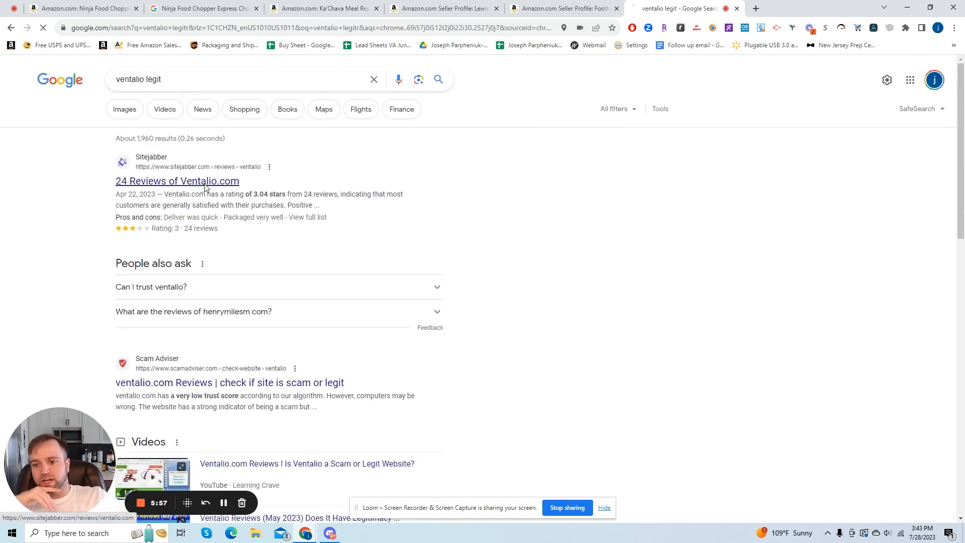
Step: Read the customer reviews of Ventalio on Sitejabber to judge whether the store is trustworthy
{"action": "scroll", "coordinate": [373, 272], "scroll_direction": "down", "scroll_amount": 15}
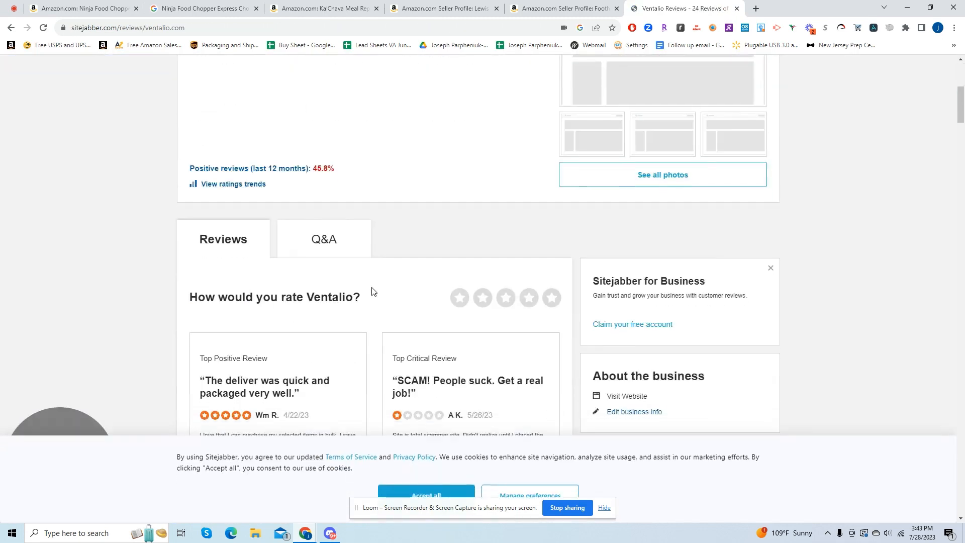
{"action": "scroll", "coordinate": [380, 286], "scroll_direction": "up", "scroll_amount": 4}
{"action": "scroll", "coordinate": [397, 281], "scroll_direction": "down", "scroll_amount": 12}
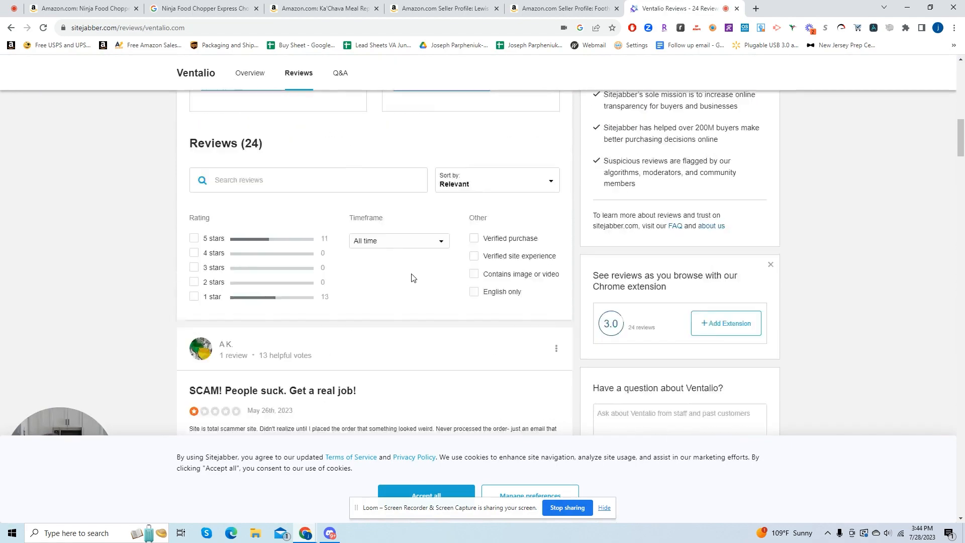
{"action": "scroll", "coordinate": [400, 278], "scroll_direction": "down", "scroll_amount": 4}
{"action": "scroll", "coordinate": [401, 277], "scroll_direction": "up", "scroll_amount": 3}
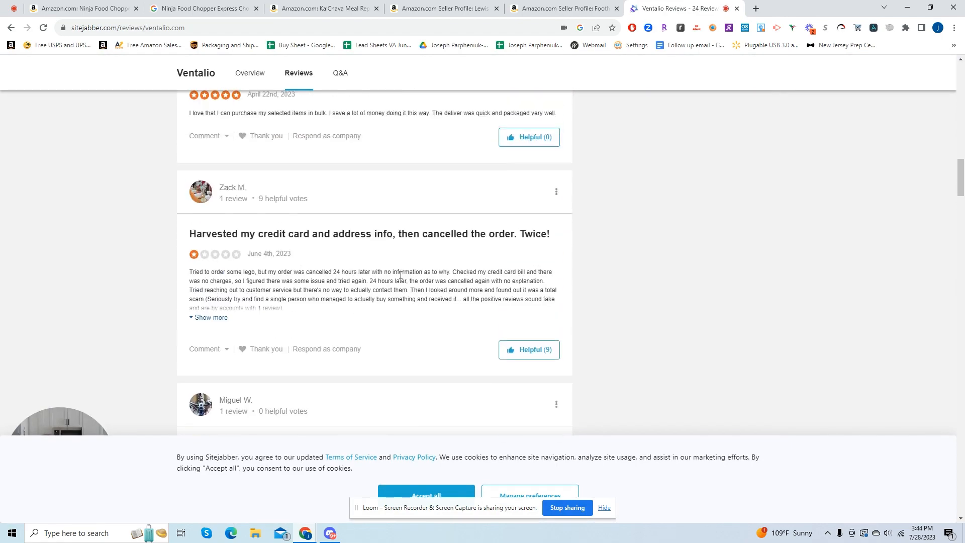
{"action": "scroll", "coordinate": [401, 279], "scroll_direction": "down", "scroll_amount": 3}
{"action": "scroll", "coordinate": [402, 279], "scroll_direction": "down", "scroll_amount": 12}
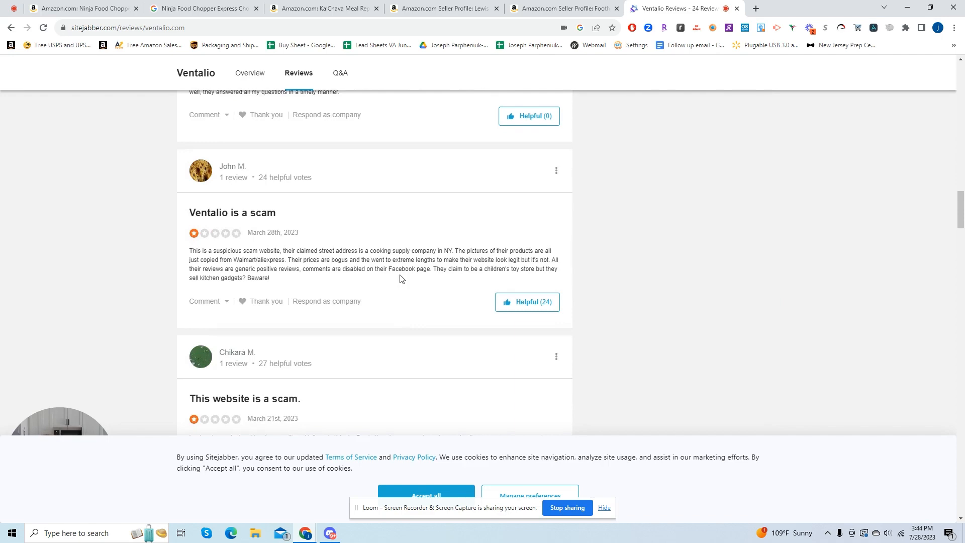
{"action": "scroll", "coordinate": [400, 276], "scroll_direction": "down", "scroll_amount": 4}
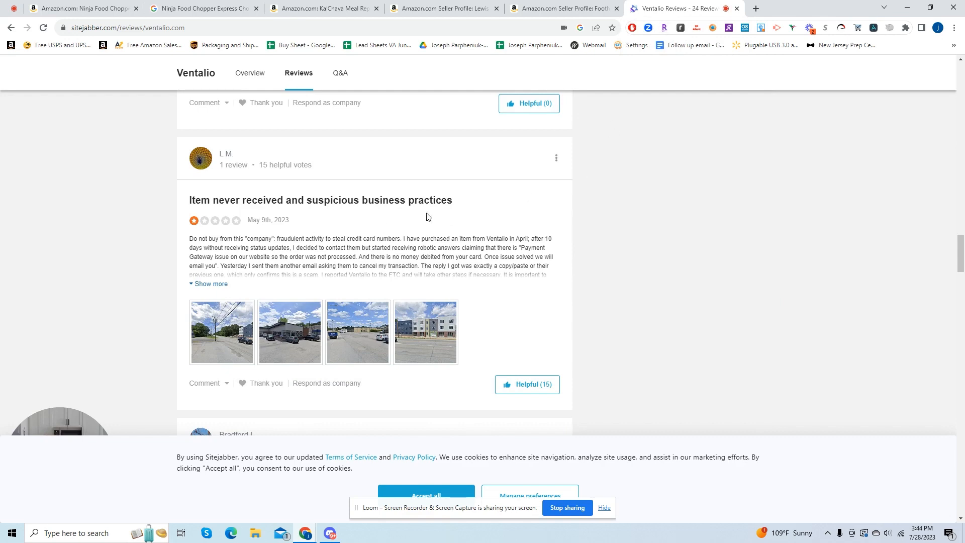
Step: Close the Ventalio reviews, open Target's Ninja Express Chop listing from the Google results, and choose Shipping as the fulfilment option
{"action": "left_click", "coordinate": [737, 9]}
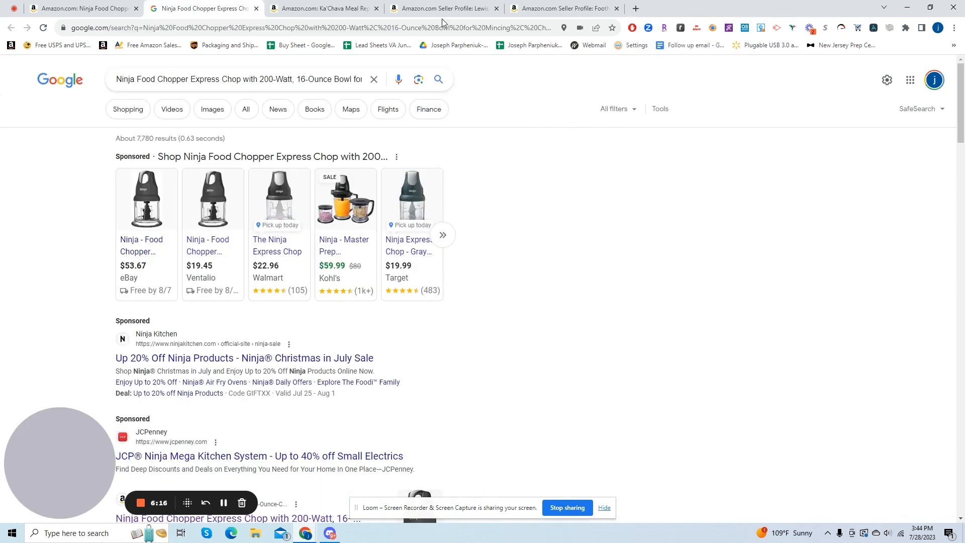
{"action": "scroll", "coordinate": [168, 274], "scroll_direction": "down", "scroll_amount": 3}
{"action": "scroll", "coordinate": [397, 101], "scroll_direction": "up", "scroll_amount": 3}
{"action": "scroll", "coordinate": [347, 176], "scroll_direction": "down", "scroll_amount": 3}
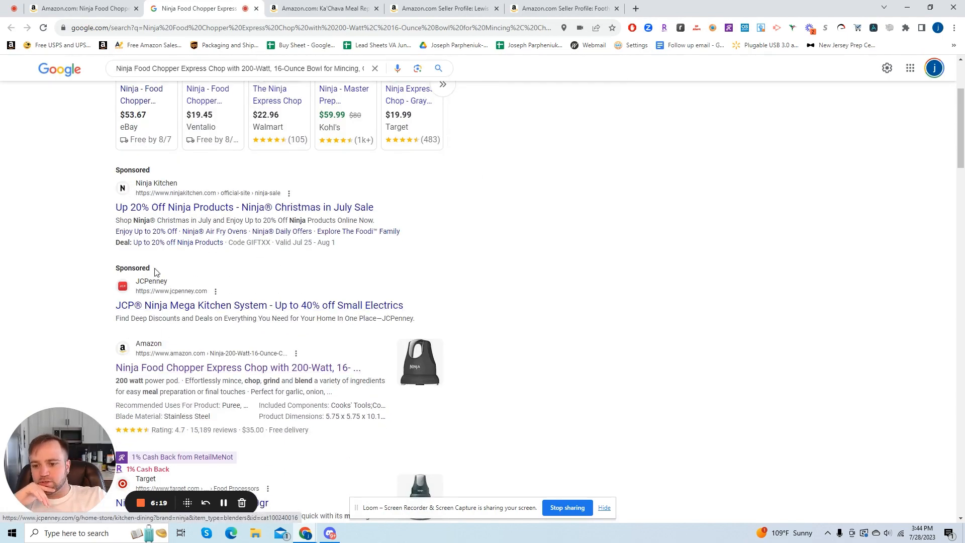
{"action": "scroll", "coordinate": [171, 266], "scroll_direction": "down", "scroll_amount": 5}
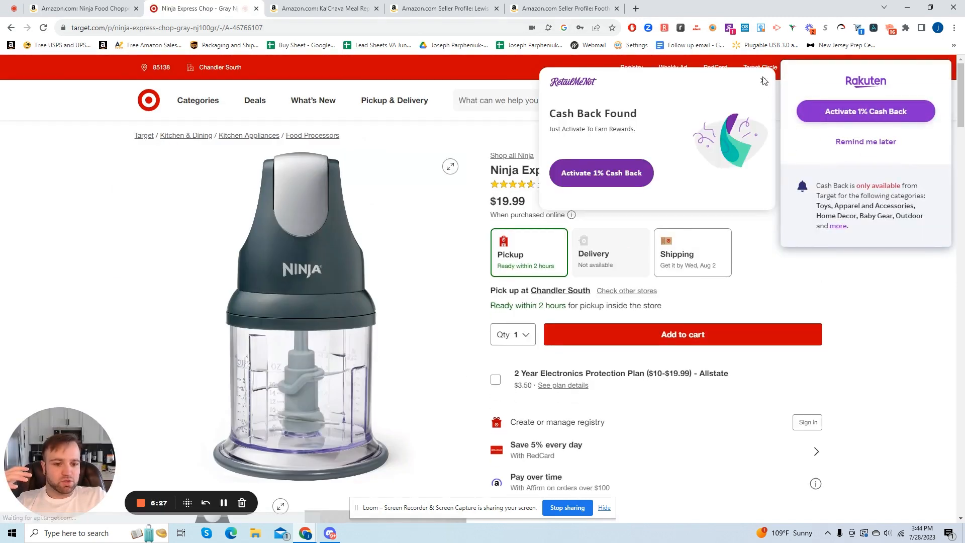
{"action": "left_click", "coordinate": [679, 257]}
{"action": "left_click", "coordinate": [762, 82]}
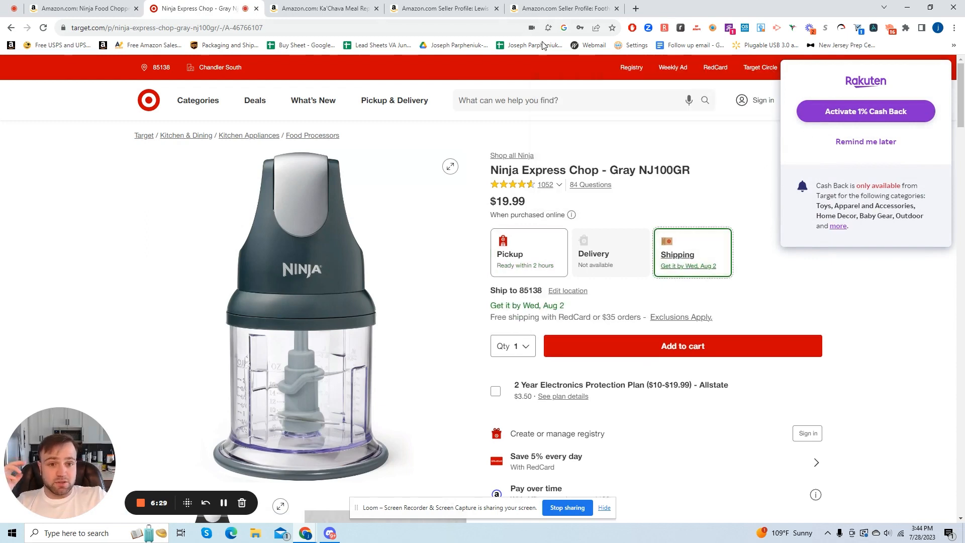
Step: Open the discount gift card site cardcookie.com in a new tab
{"action": "left_click", "coordinate": [637, 9]}
{"action": "type", "text": "card"}
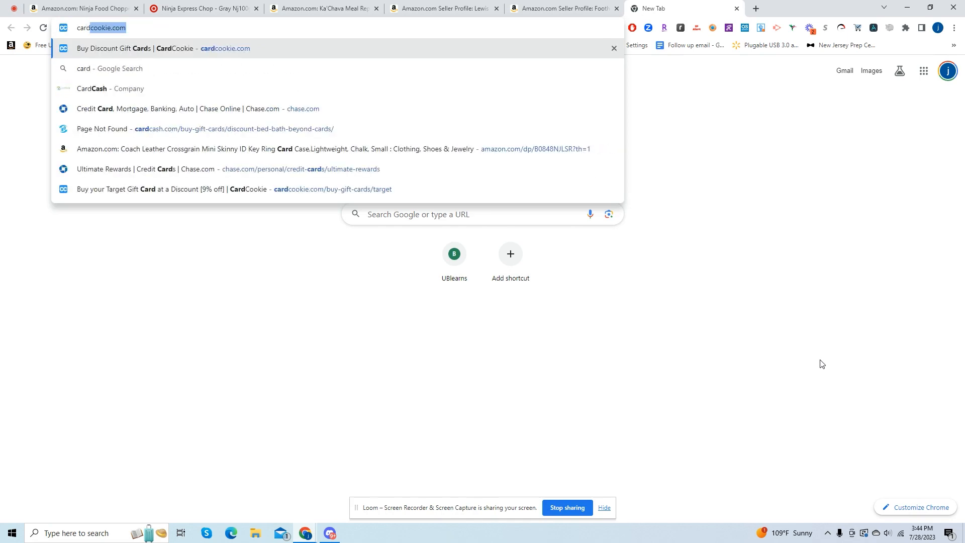
{"action": "key", "text": "Return"}
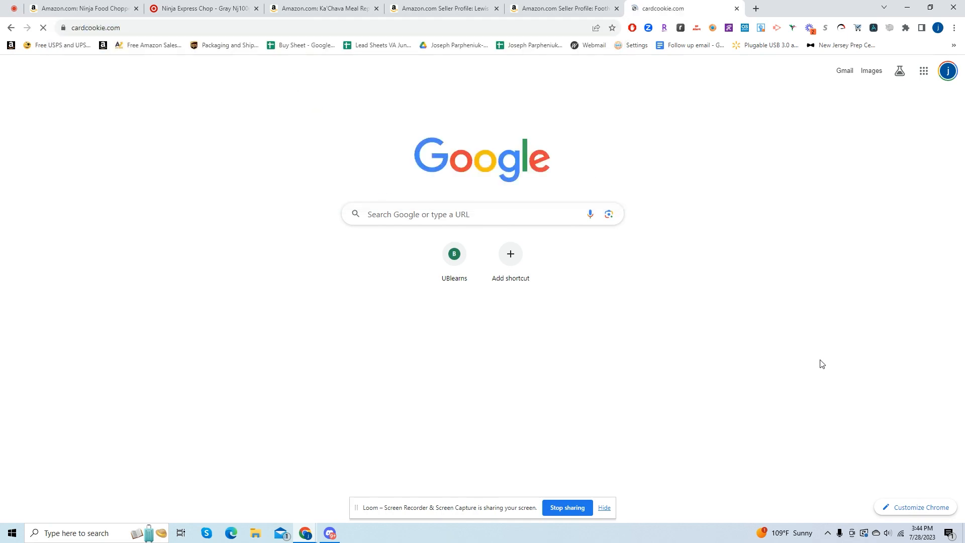
Step: Try to open CardCash in another new tab using the previously visited Bed Bath & Beyond gift card page
{"action": "left_click", "coordinate": [755, 8]}
{"action": "type", "text": "card"}
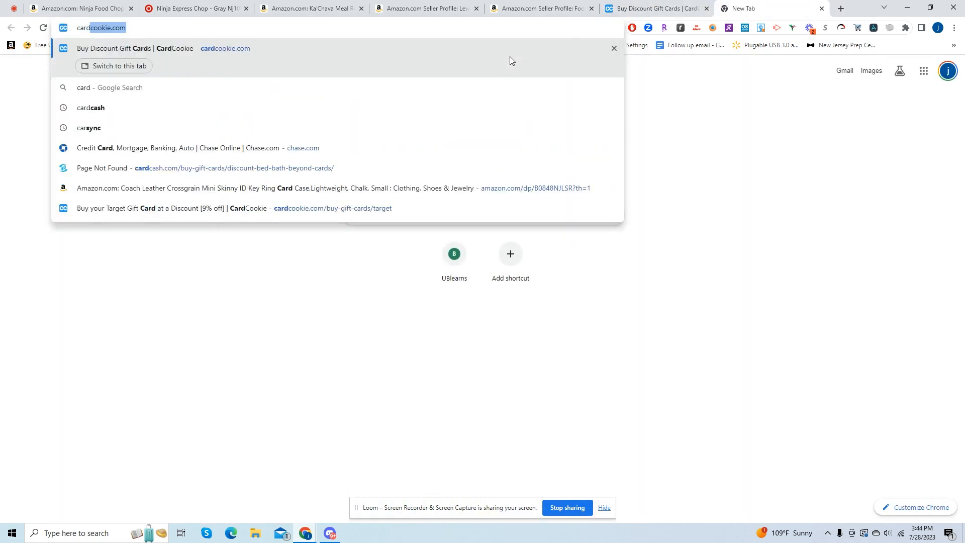
{"action": "type", "text": "cash"}
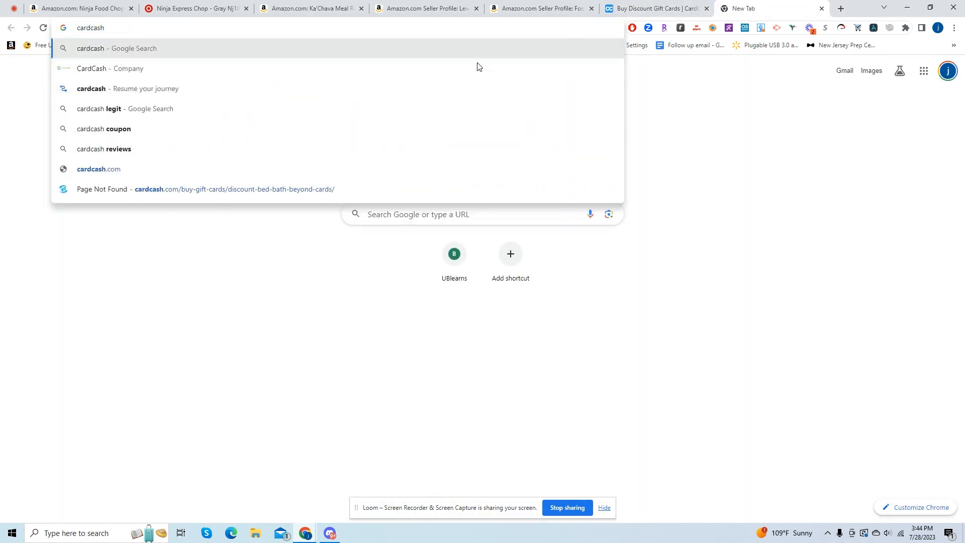
{"action": "left_click", "coordinate": [210, 187]}
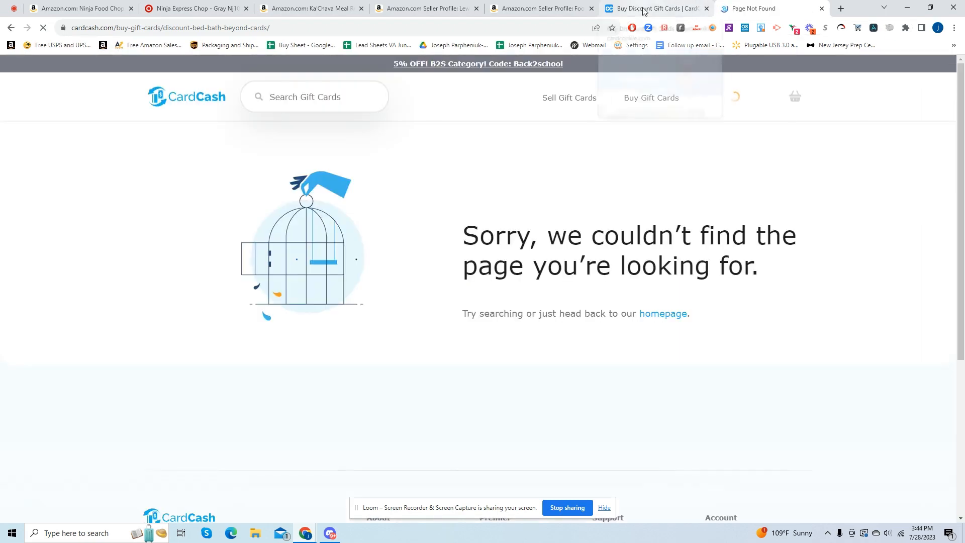
Step: Return to CardCookie and open its discounted Target (online only) gift cards
{"action": "left_click", "coordinate": [686, 5]}
{"action": "scroll", "coordinate": [246, 370], "scroll_direction": "down", "scroll_amount": 4}
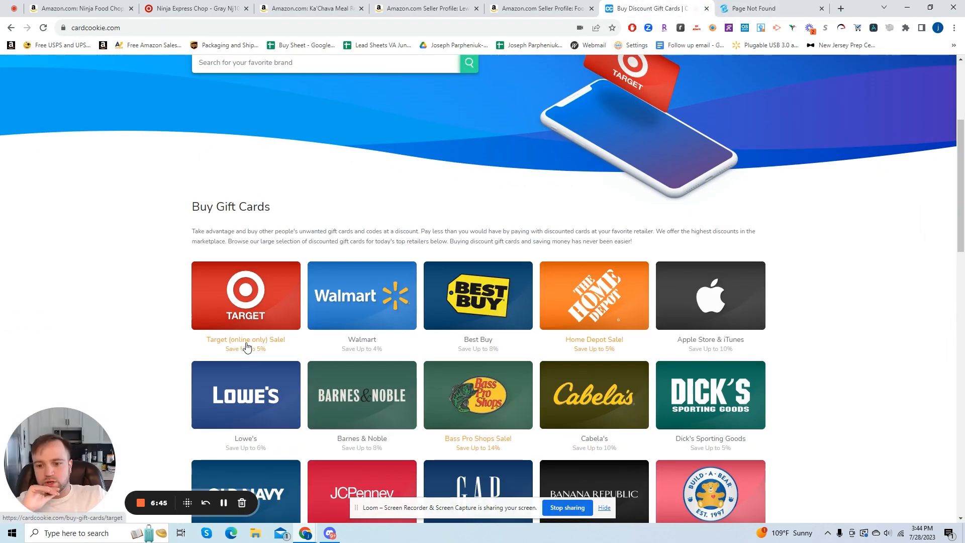
{"action": "left_click", "coordinate": [245, 300]}
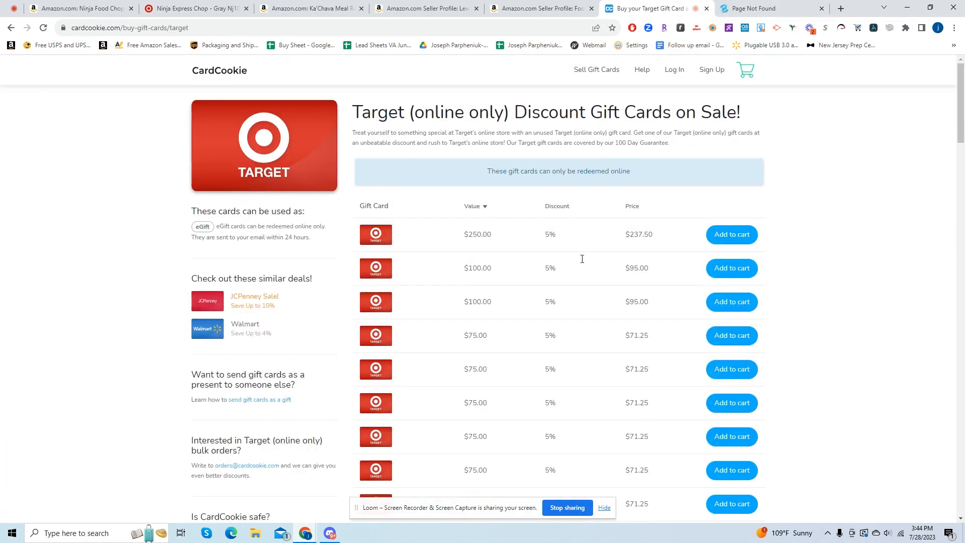
Step: Try to load CardCash's homepage by shortening the missing page's address to cardcash.com, and close that tab
{"action": "left_click", "coordinate": [762, 6]}
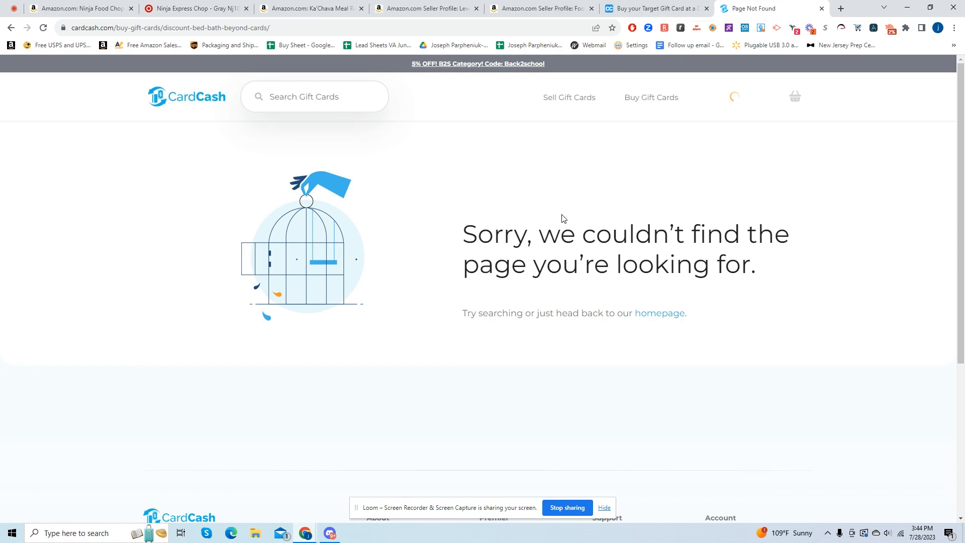
{"action": "left_click", "coordinate": [430, 32]}
{"action": "left_click", "coordinate": [325, 31]}
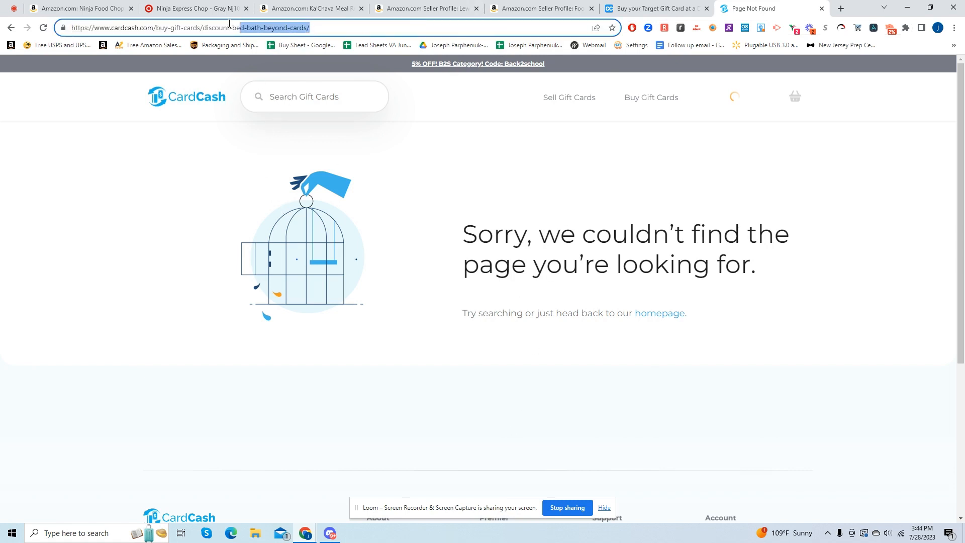
{"action": "key", "text": "BackSpace"}
{"action": "key", "text": "Return"}
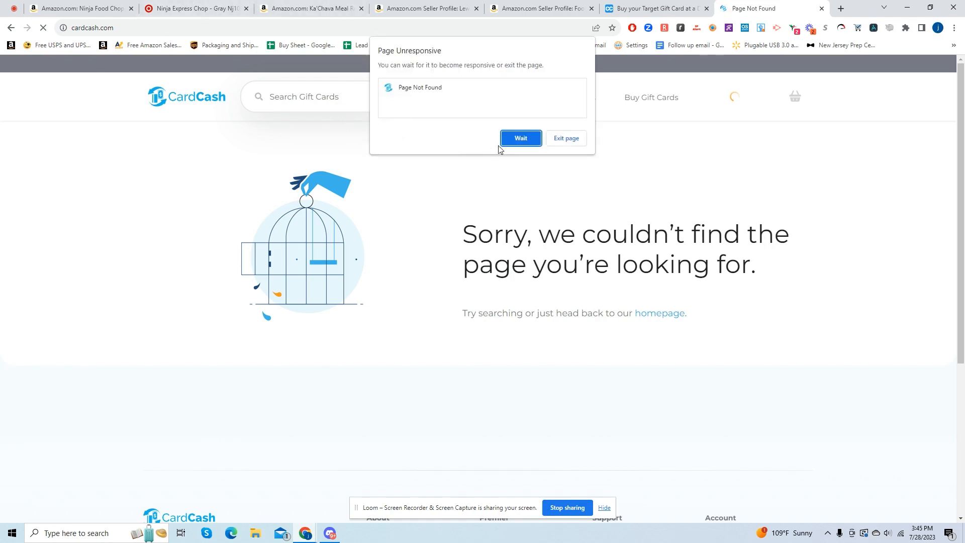
{"action": "left_click", "coordinate": [505, 140]}
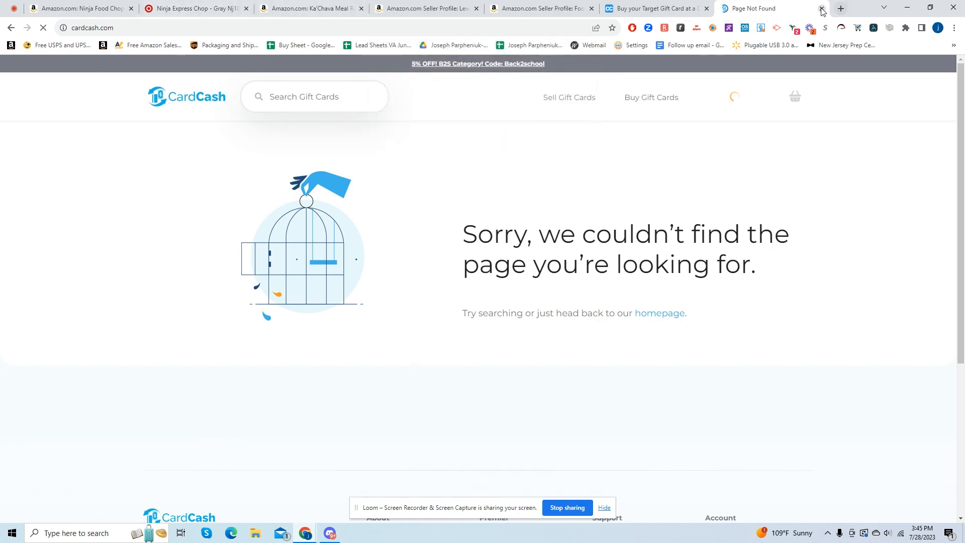
{"action": "left_click", "coordinate": [778, 8]}
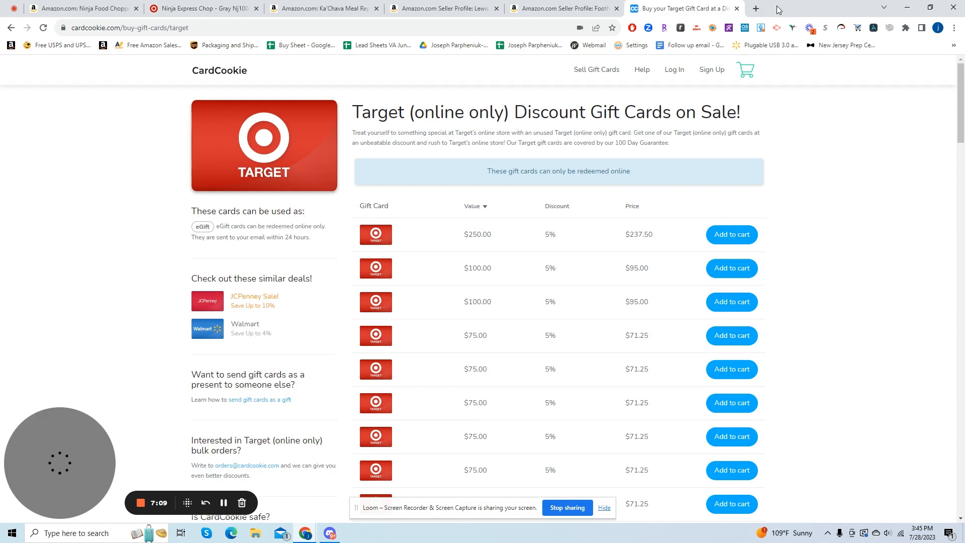
Step: Search Google for "cardcash" in a new tab and open the official CardCash site from the results
{"action": "left_click", "coordinate": [756, 8]}
{"action": "type", "text": "ca"}
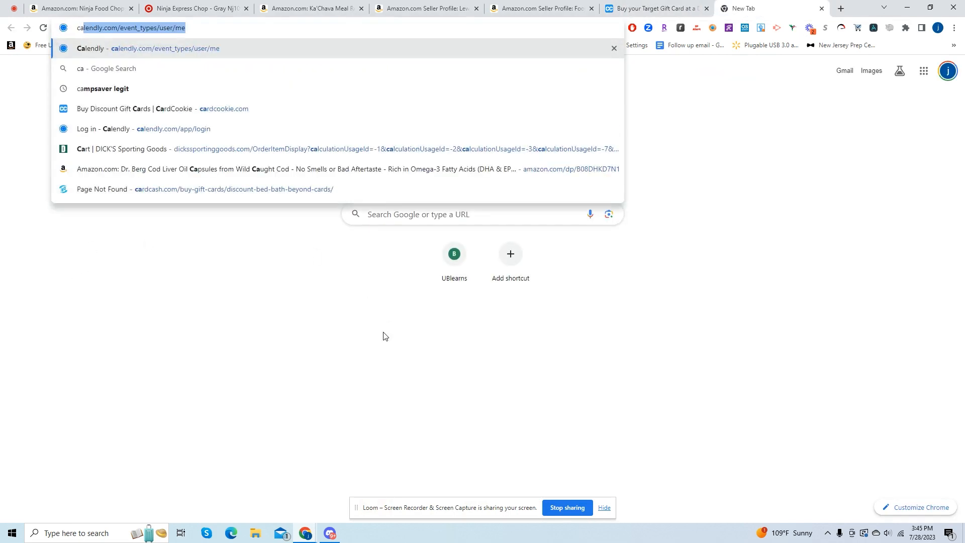
{"action": "type", "text": "rsd"}
{"action": "key", "text": "BackSpace"}
{"action": "key", "text": "BackSpace"}
{"action": "type", "text": "dcookie.com"}
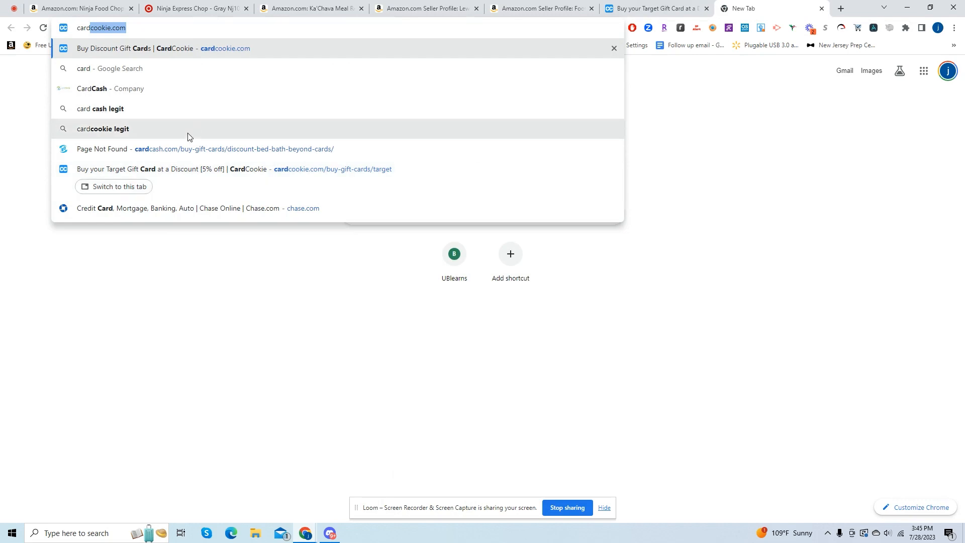
{"action": "left_click", "coordinate": [140, 86]}
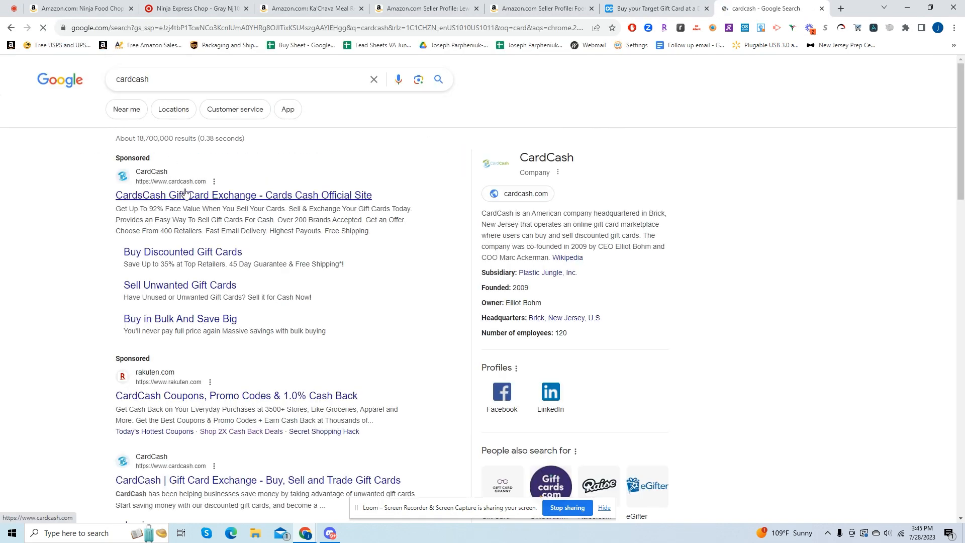
{"action": "left_click", "coordinate": [185, 194]}
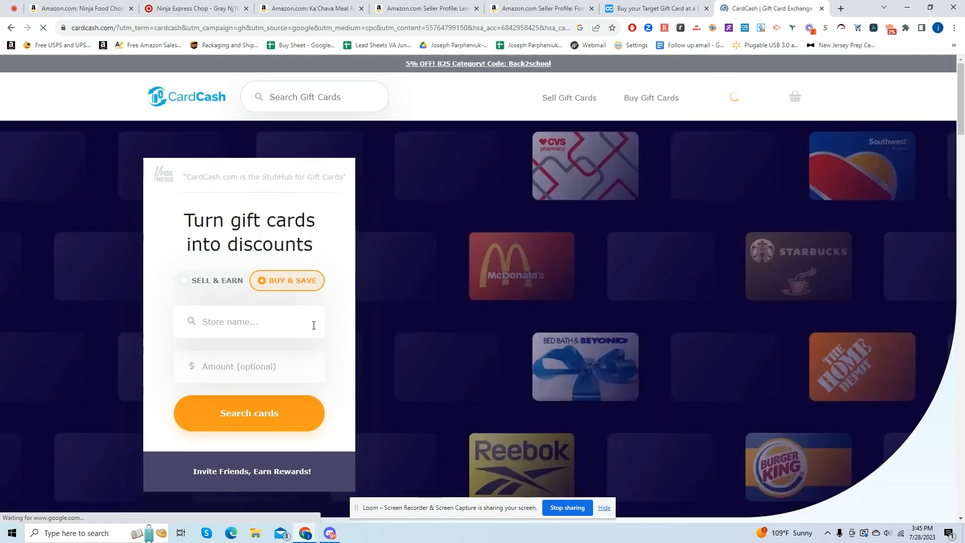
Step: Search CardCash for Target gift cards and review the discounts offered on the listed eGift cards
{"action": "left_click", "coordinate": [301, 97]}
{"action": "type", "text": "target"}
{"action": "left_click", "coordinate": [307, 137]}
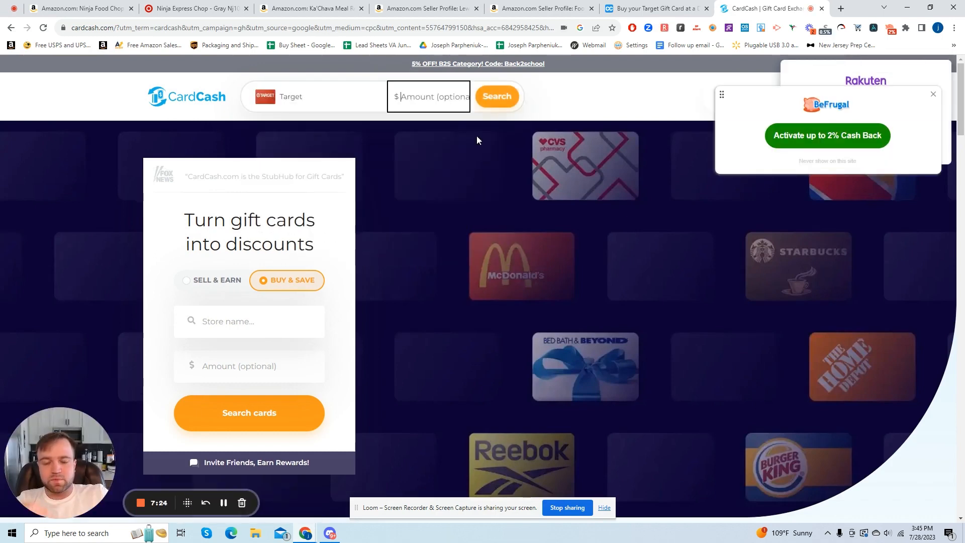
{"action": "left_click", "coordinate": [502, 99]}
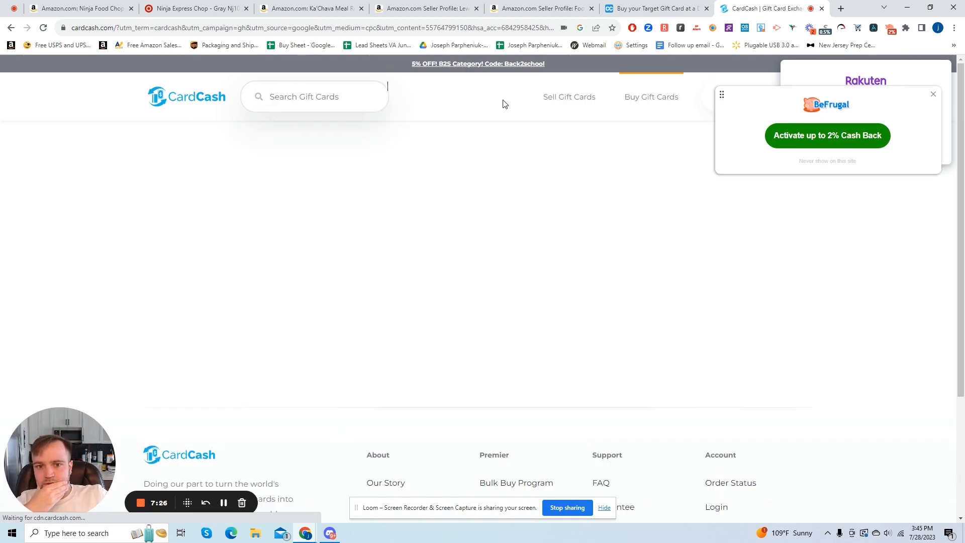
{"action": "scroll", "coordinate": [553, 246], "scroll_direction": "down", "scroll_amount": 3}
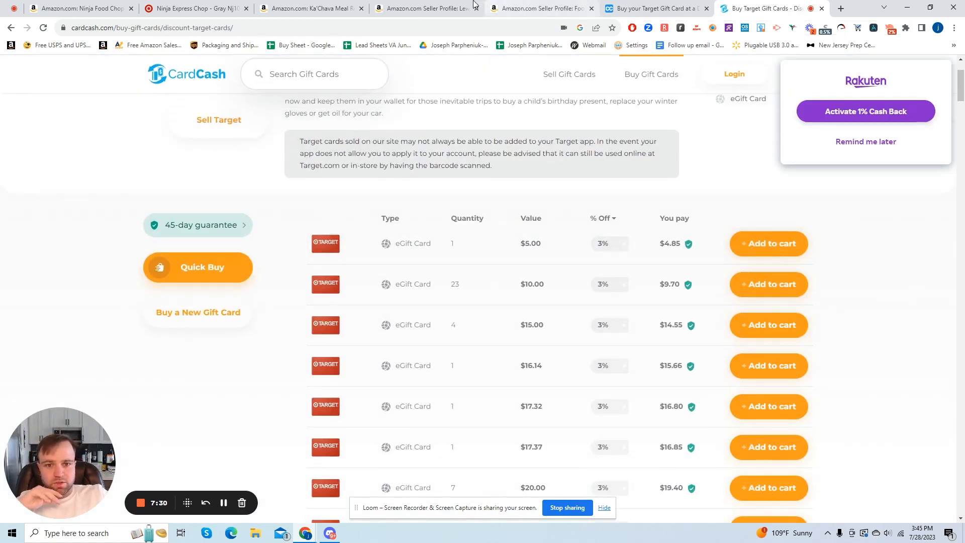
Step: Compare with CardCookie's Target gift card discounts and return to the Amazon listing for the Ninja Food Chopper
{"action": "left_click", "coordinate": [655, 7]}
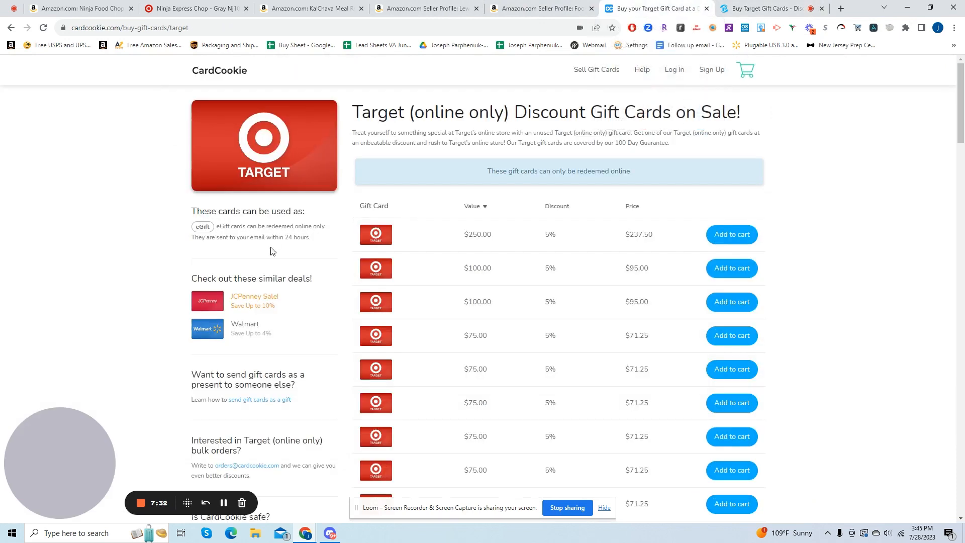
{"action": "left_click", "coordinate": [540, 8]}
{"action": "left_click", "coordinate": [423, 5]}
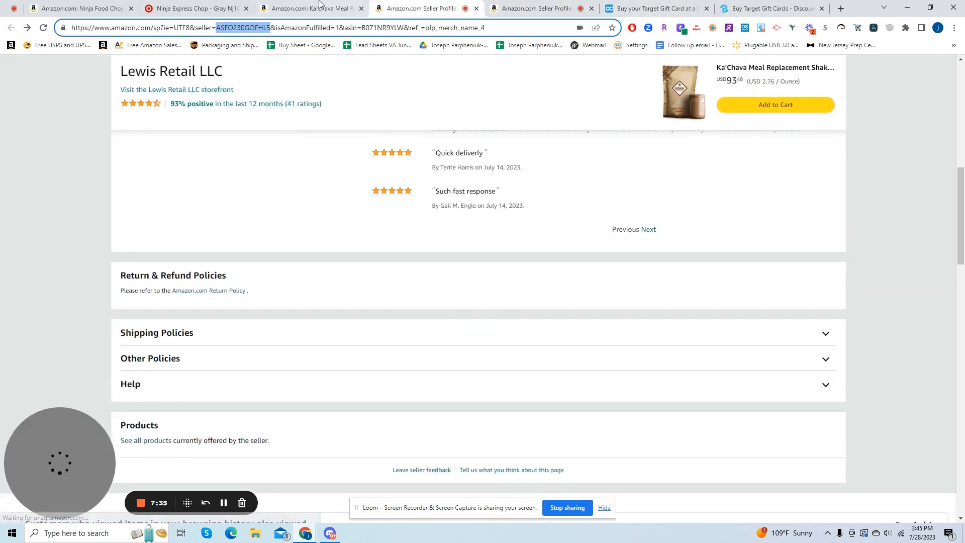
{"action": "left_click", "coordinate": [191, 7]}
{"action": "left_click", "coordinate": [273, 5]}
{"action": "left_click", "coordinate": [81, 8]}
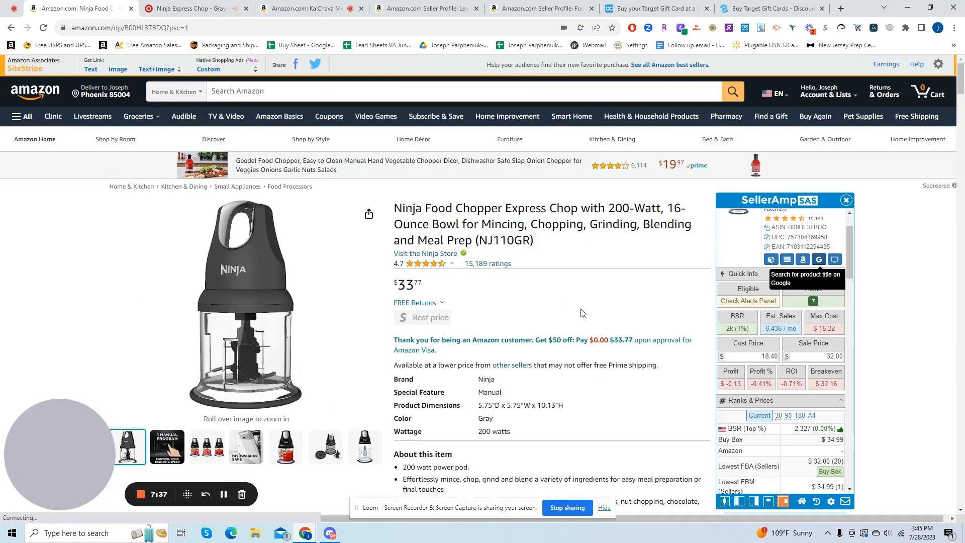
Step: Try to calculate the discounted cost with a multiplication formula starting from 20 in SellerAmp's cost price
{"action": "double_click", "coordinate": [766, 356]}
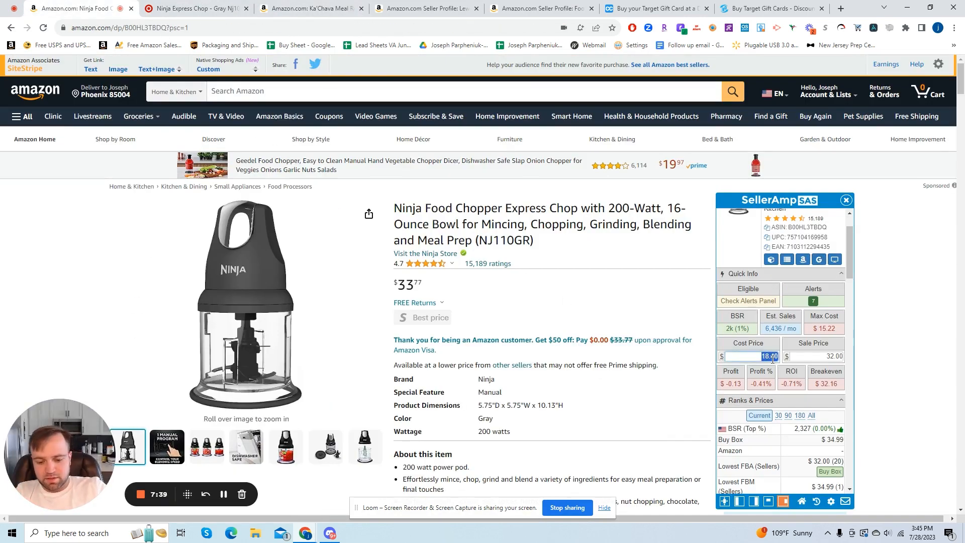
{"action": "type", "text": "20"}
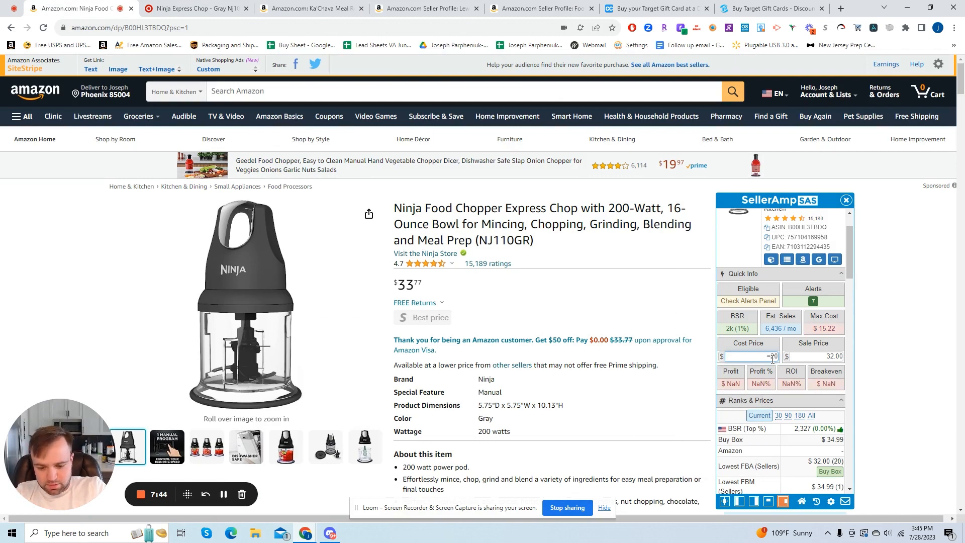
{"action": "key", "text": "Return"}
{"action": "key", "text": "BackSpace"}
{"action": "key", "text": "BackSpace"}
{"action": "key", "text": "BackSpace"}
{"action": "key", "text": "BackSpace"}
{"action": "key", "text": "BackSpace"}
{"action": "key", "text": "BackSpace"}
{"action": "key", "text": "BackSpace"}
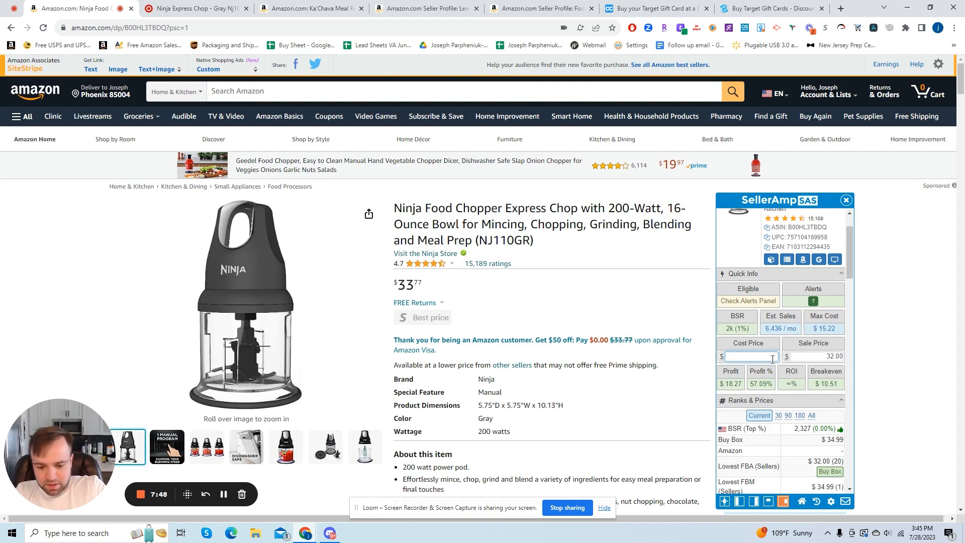
{"action": "type", "text": "-="}
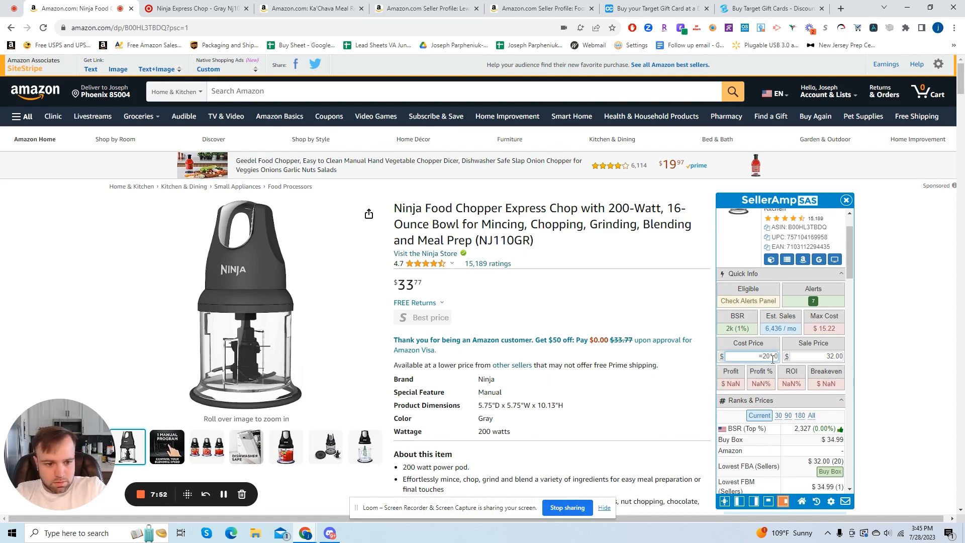
{"action": "key", "text": "Return"}
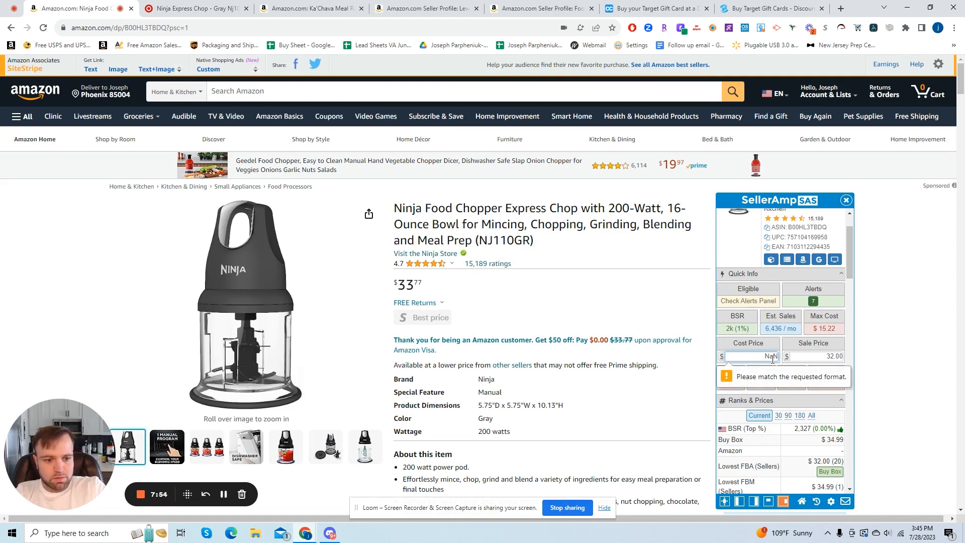
Step: Calculate 20*.05 with a Google search in a new tab, and close that tab
{"action": "key", "text": "ctrl+t"}
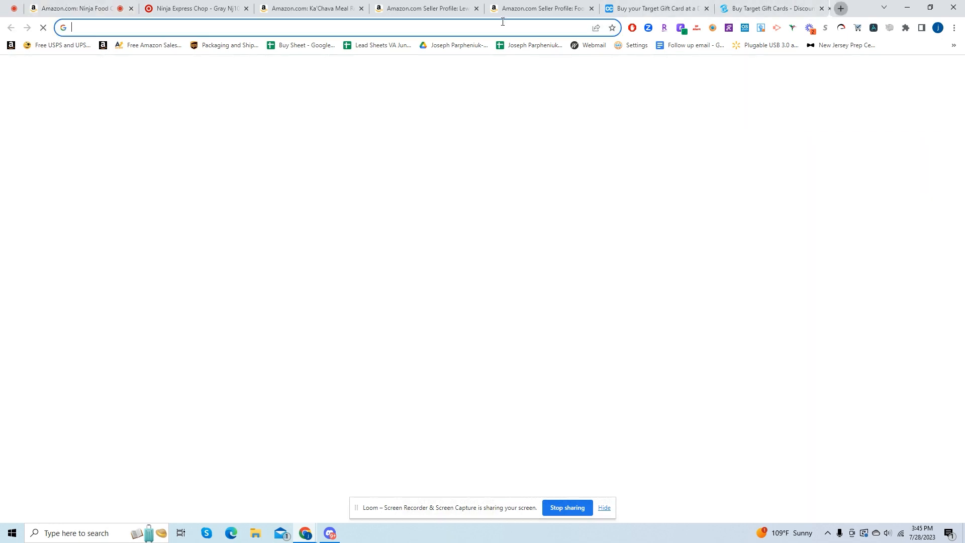
{"action": "type", "text": "20*."}
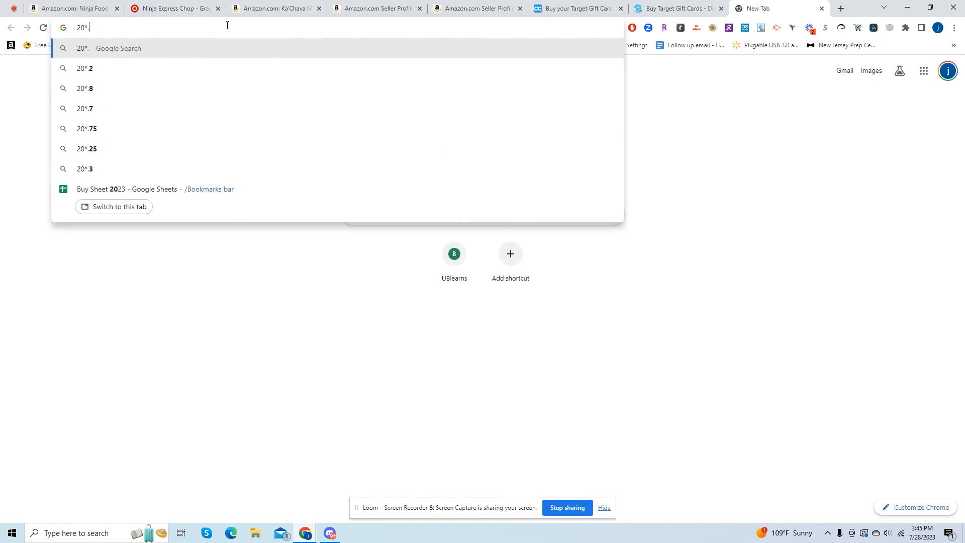
{"action": "type", "text": "065"}
{"action": "key", "text": "Return"}
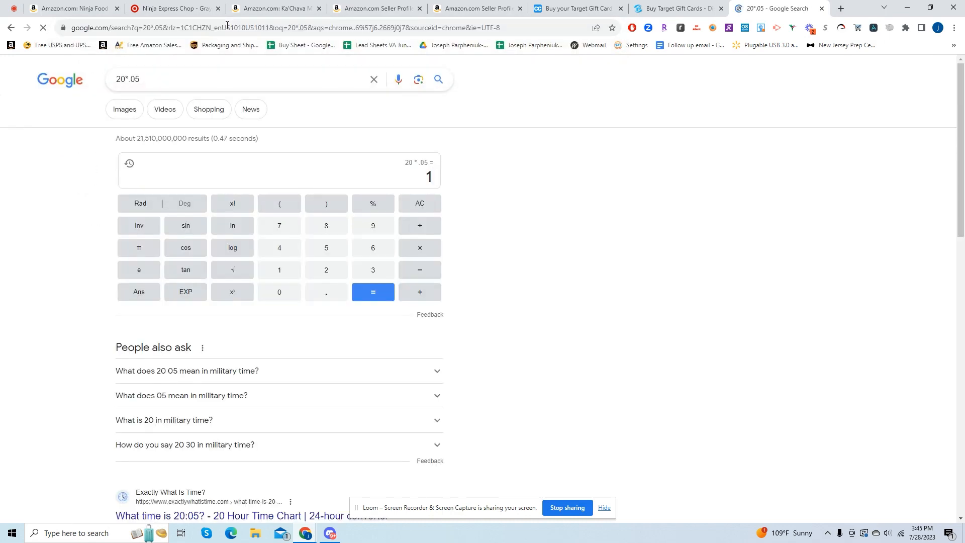
{"action": "left_click", "coordinate": [821, 8]}
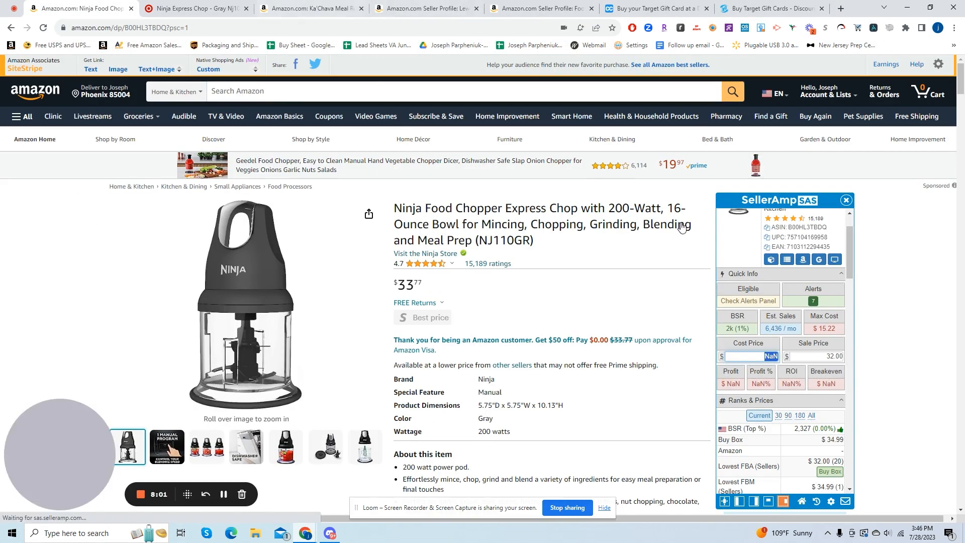
Step: Set the Ninja chopper's SellerAmp cost price to 17.15 and its sale price to 34
{"action": "type", "text": "1"}
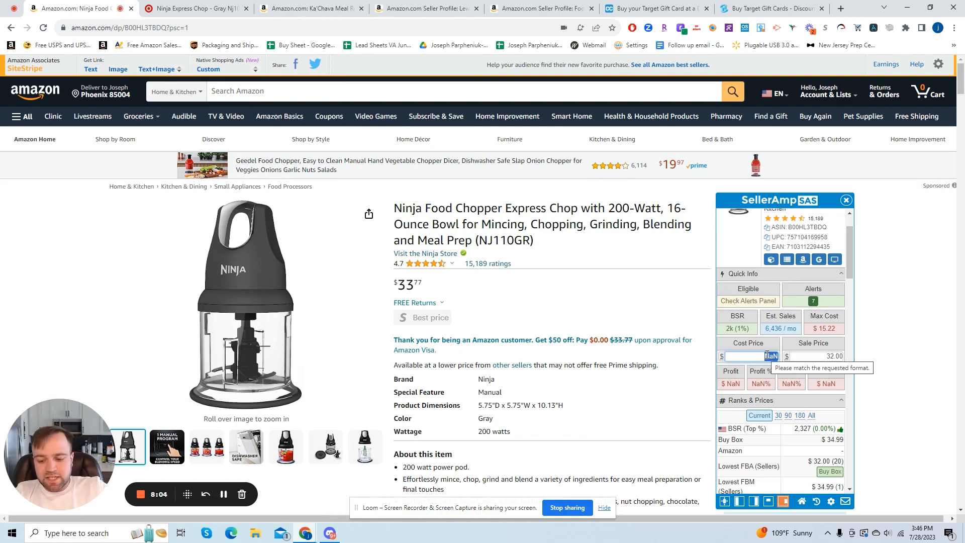
{"action": "type", "text": "9"}
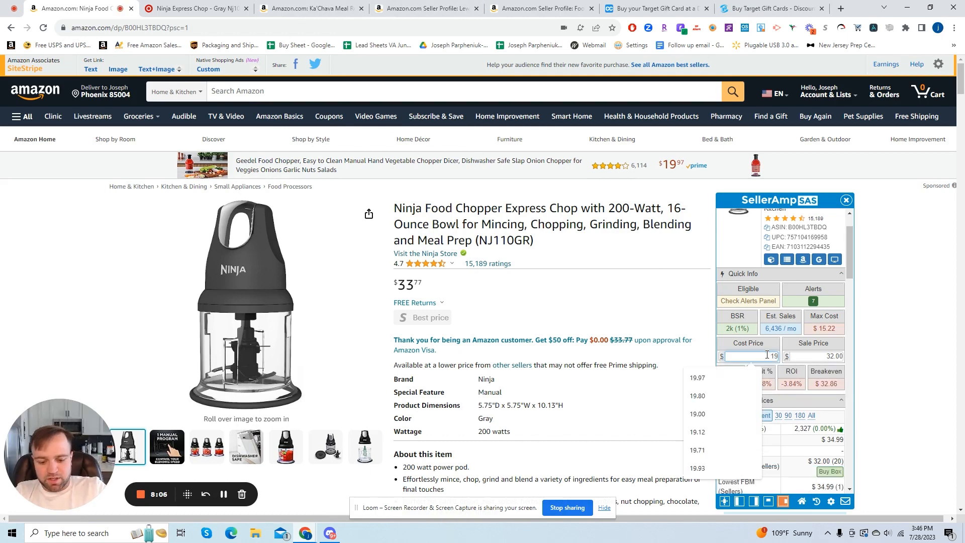
{"action": "type", "text": "-1"}
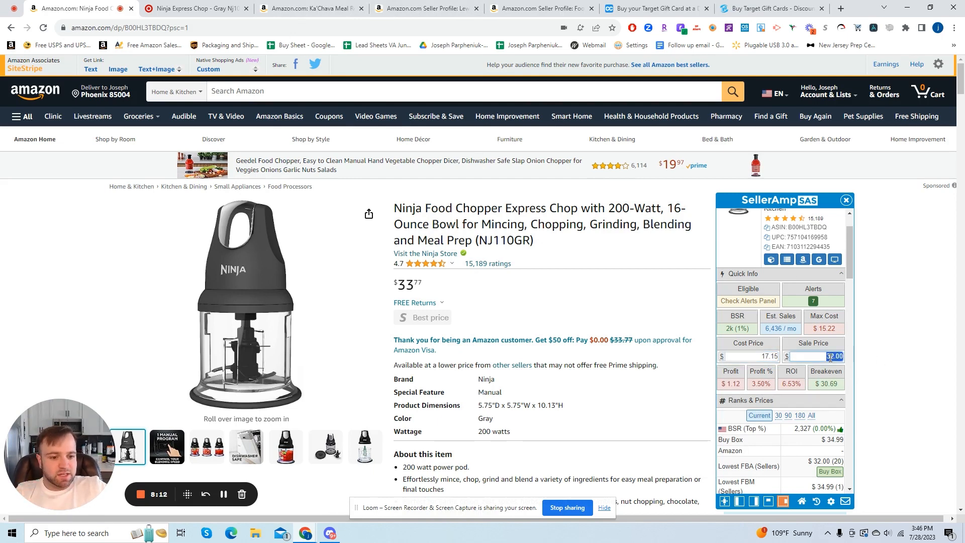
{"action": "type", "text": "34"}
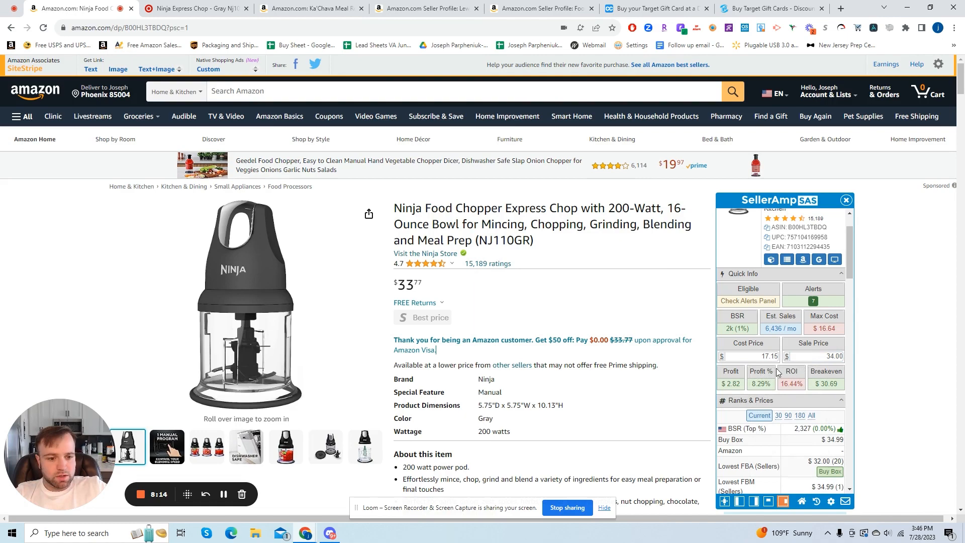
Step: Zoom the Ninja chopper's Keepa price history chart in on about July 20 to July 28
{"action": "scroll", "coordinate": [744, 378], "scroll_direction": "down", "scroll_amount": 1}
{"action": "scroll", "coordinate": [744, 378], "scroll_direction": "down", "scroll_amount": 5}
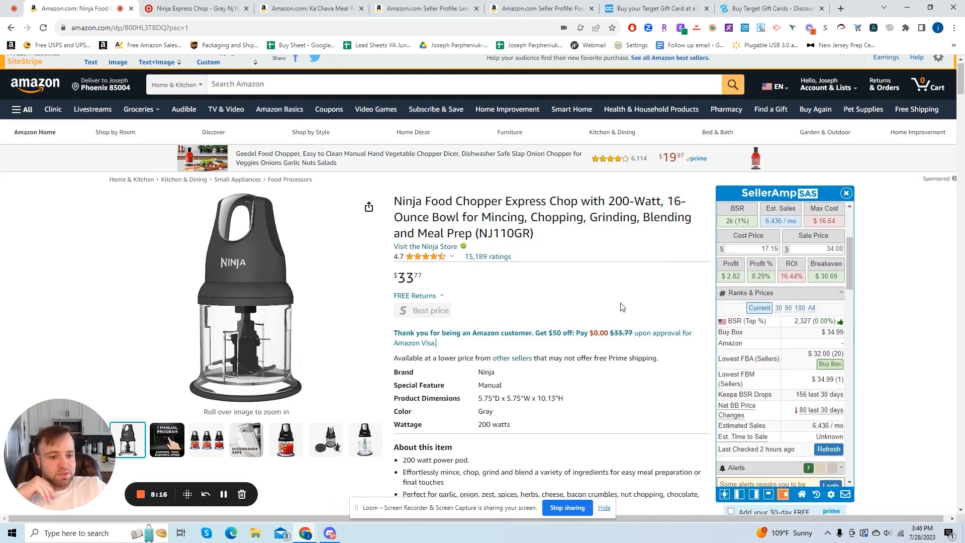
{"action": "scroll", "coordinate": [329, 335], "scroll_direction": "down", "scroll_amount": 7}
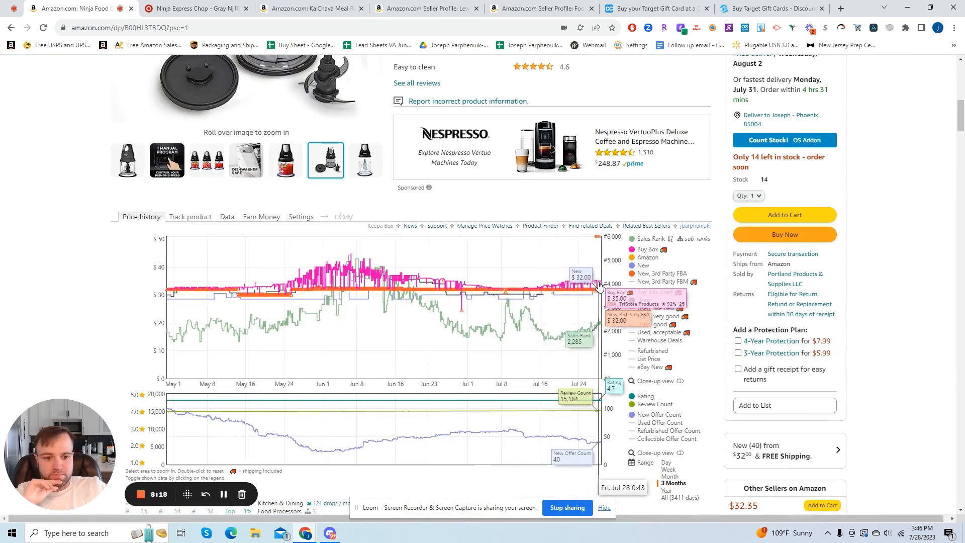
{"action": "left_click_drag", "start_coordinate": [599, 285], "coordinate": [557, 284]}
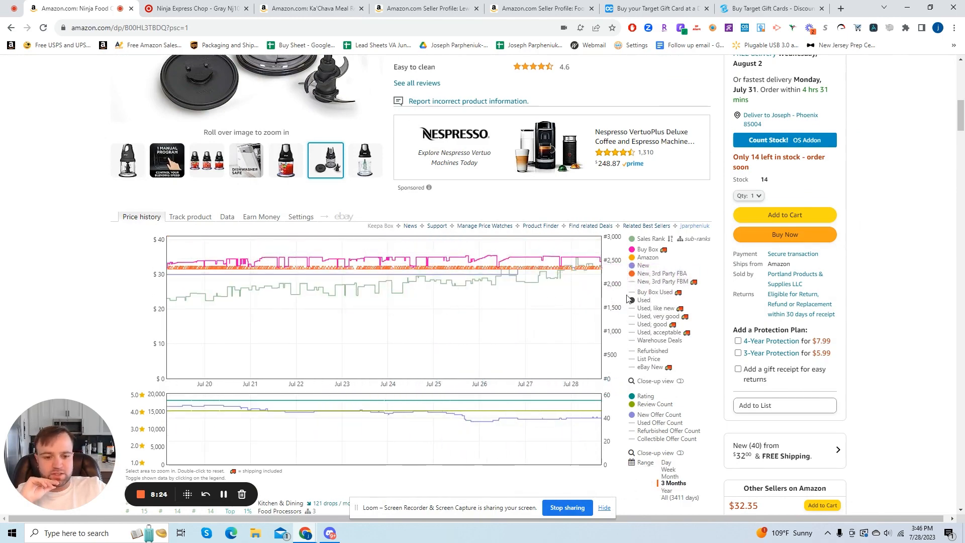
Step: Set the Ninja chopper's SellerAmp sale price to 35
{"action": "scroll", "coordinate": [673, 281], "scroll_direction": "up", "scroll_amount": 7}
{"action": "scroll", "coordinate": [805, 250], "scroll_direction": "up", "scroll_amount": 1}
{"action": "scroll", "coordinate": [805, 250], "scroll_direction": "up", "scroll_amount": 2}
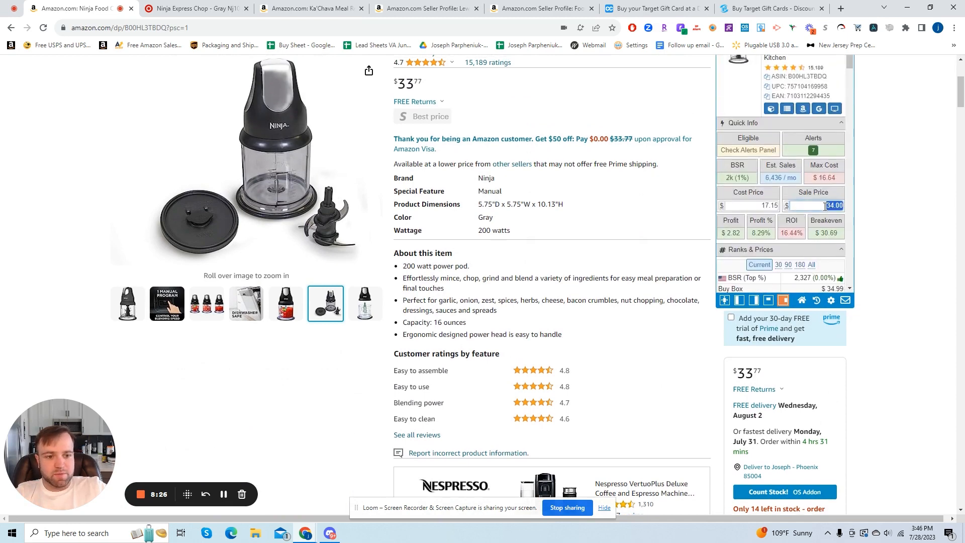
{"action": "type", "text": "35"}
{"action": "key", "text": "Return"}
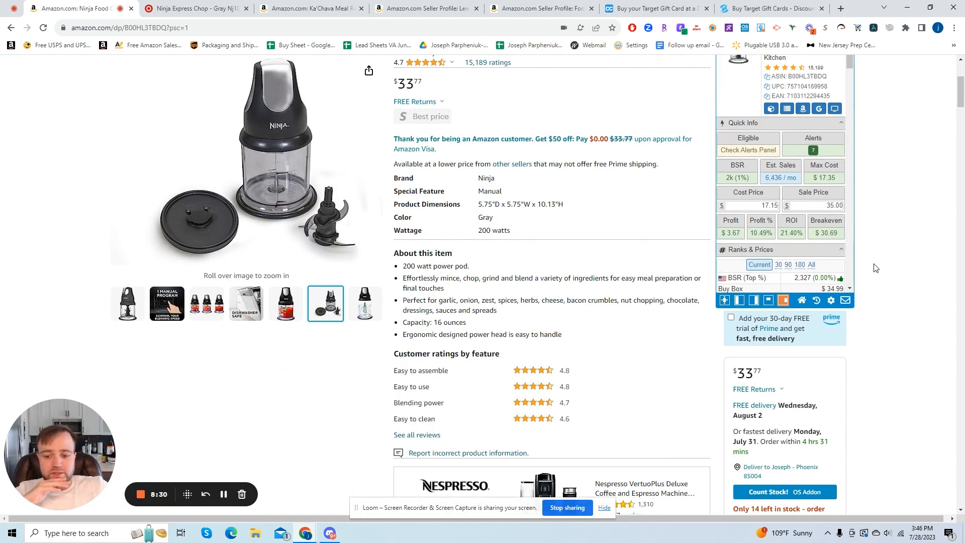
Step: Show one year of Keepa price history for the Ninja chopper and review its SellerAmp profit figures
{"action": "scroll", "coordinate": [876, 268], "scroll_direction": "down", "scroll_amount": 8}
{"action": "left_click", "coordinate": [668, 441]}
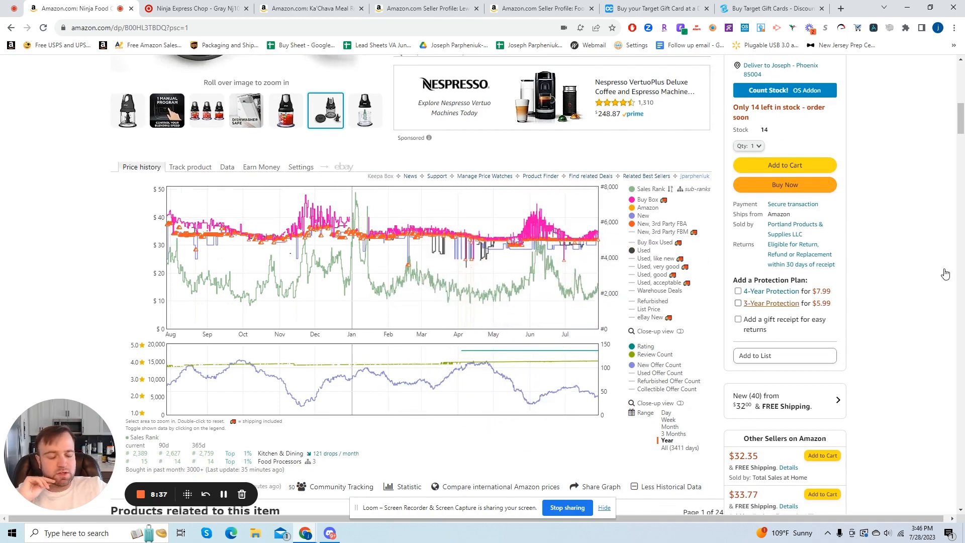
{"action": "scroll", "coordinate": [944, 273], "scroll_direction": "up", "scroll_amount": 5}
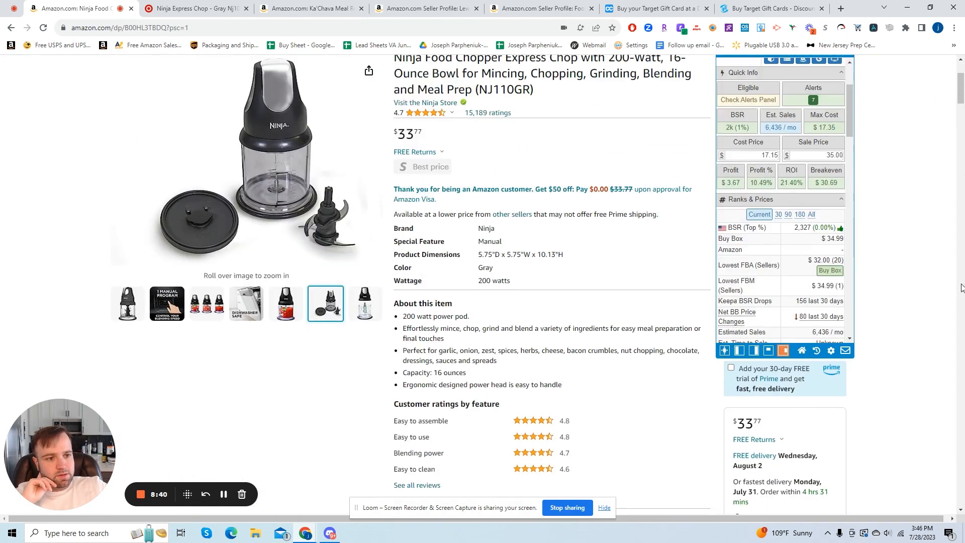
{"action": "scroll", "coordinate": [961, 287], "scroll_direction": "up", "scroll_amount": 3}
{"action": "scroll", "coordinate": [913, 305], "scroll_direction": "down", "scroll_amount": 3}
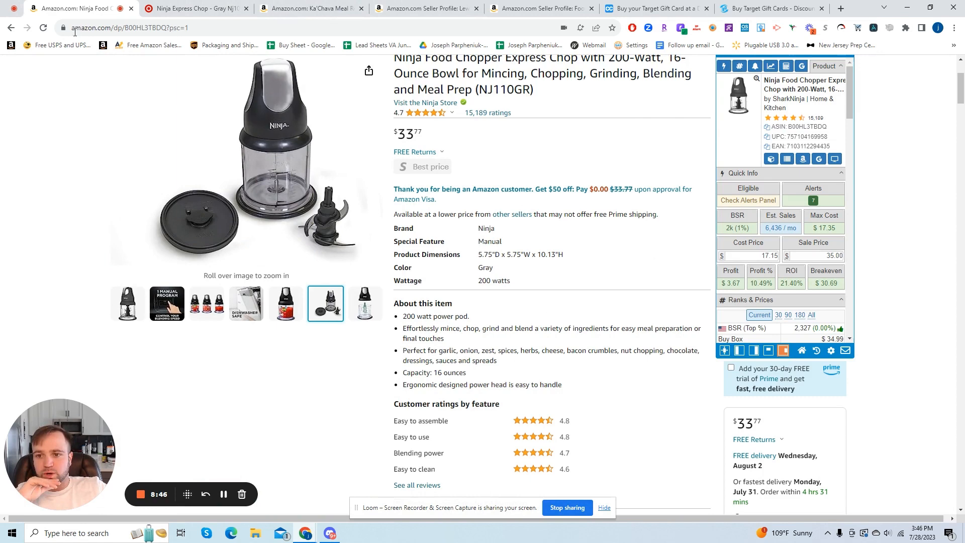
Step: Move the tab with Target's Ninja Express Chop to the end of the open tabs and return to the Amazon listing
{"action": "left_click", "coordinate": [203, 8]}
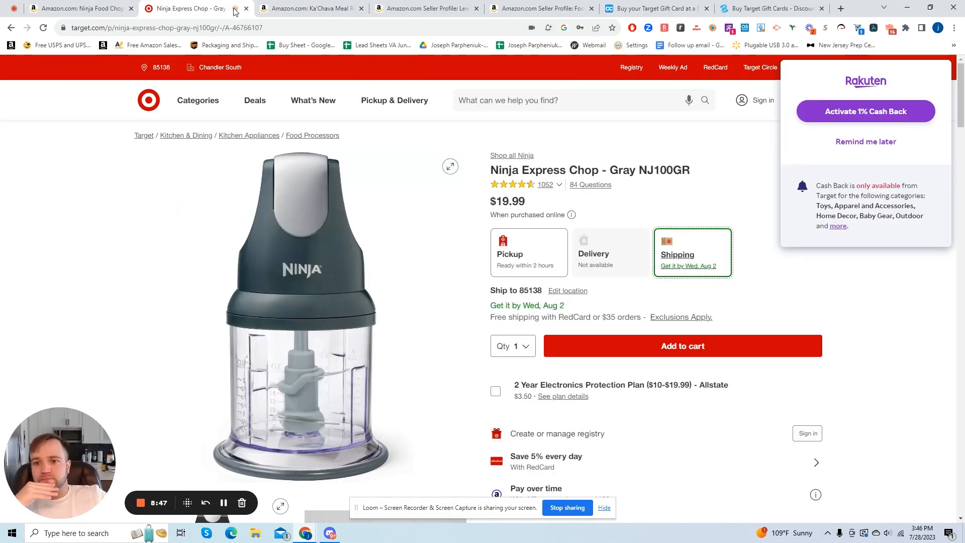
{"action": "left_click_drag", "start_coordinate": [168, 4], "coordinate": [749, 5]}
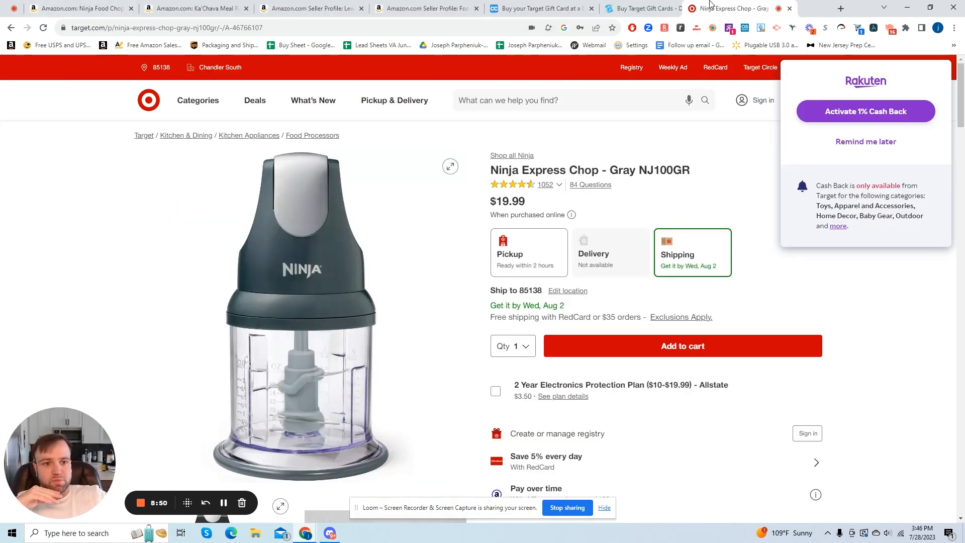
{"action": "left_click", "coordinate": [117, 6]}
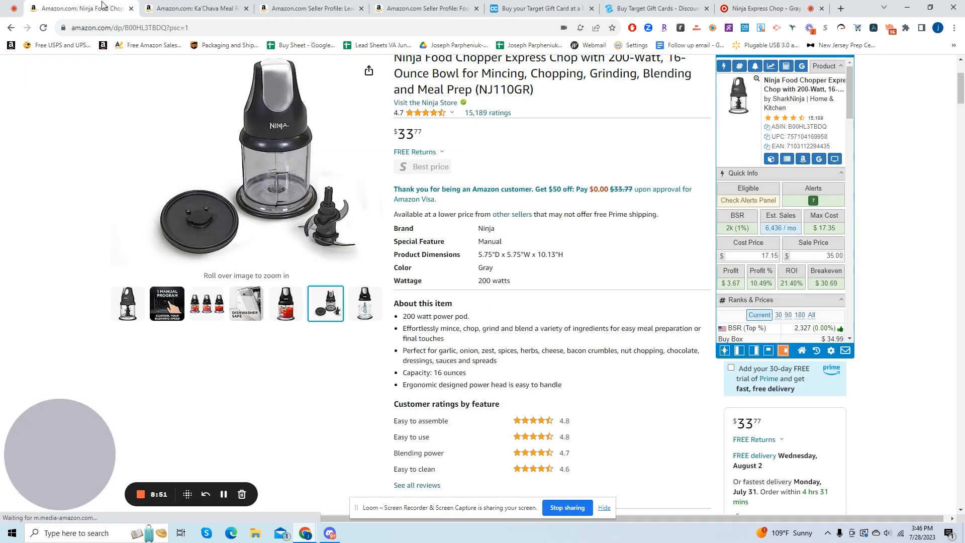
Step: Go back from the Ninja chopper's Amazon listing to the Keepa Product Finder results and look through the products
{"action": "left_click", "coordinate": [12, 28]}
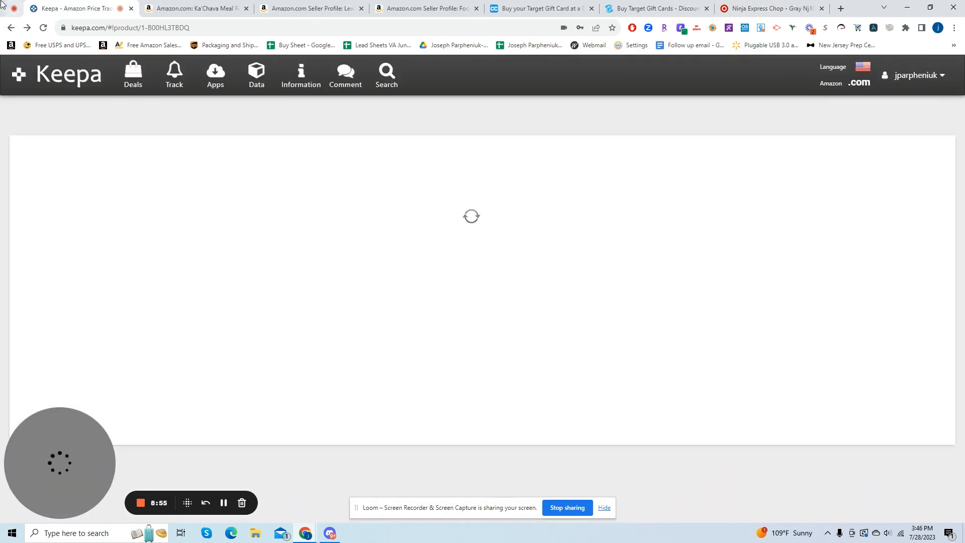
{"action": "left_click", "coordinate": [10, 28]}
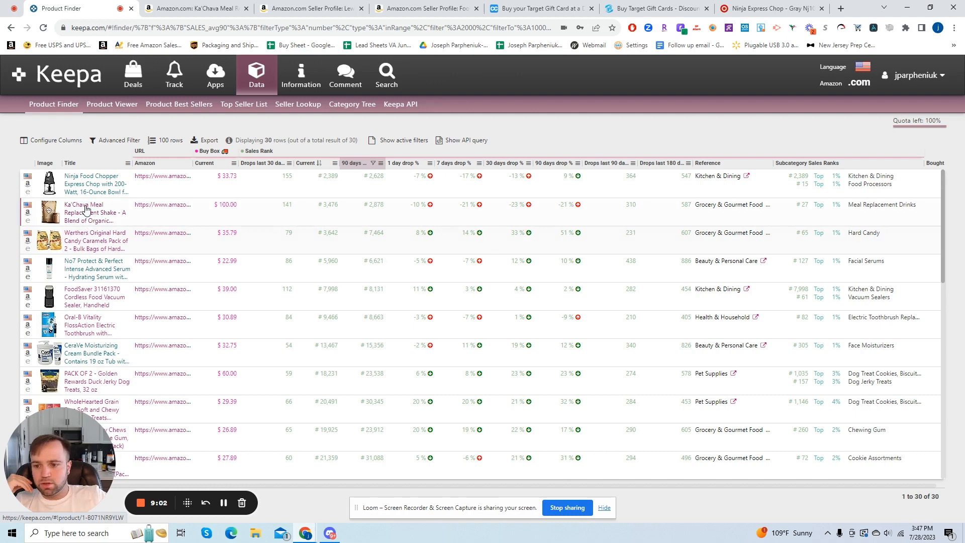
{"action": "scroll", "coordinate": [80, 235], "scroll_direction": "down", "scroll_amount": 2}
{"action": "scroll", "coordinate": [81, 234], "scroll_direction": "up", "scroll_amount": 2}
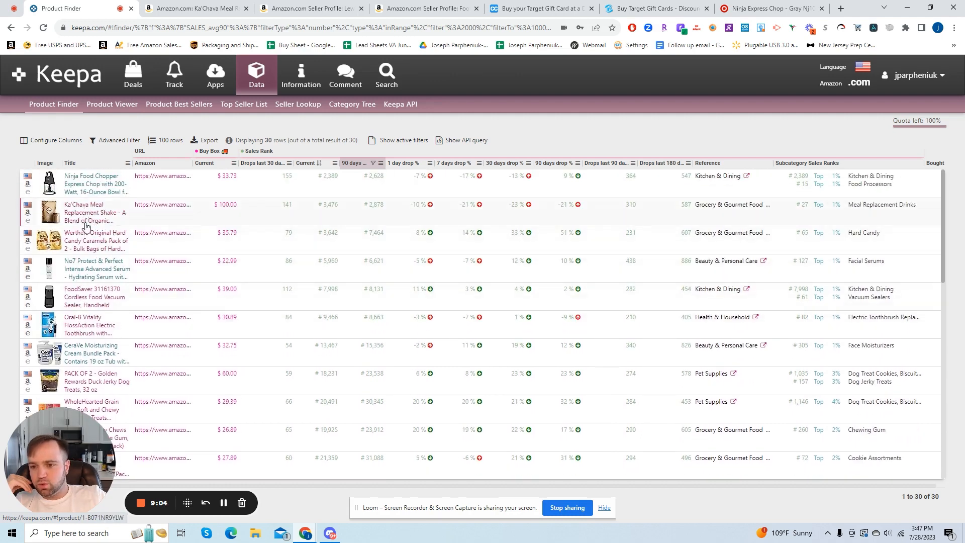
Step: Open the Werthers Original Hard Candy Caramels Pack of 2 and show its price history for the past year
{"action": "left_click", "coordinate": [90, 241]}
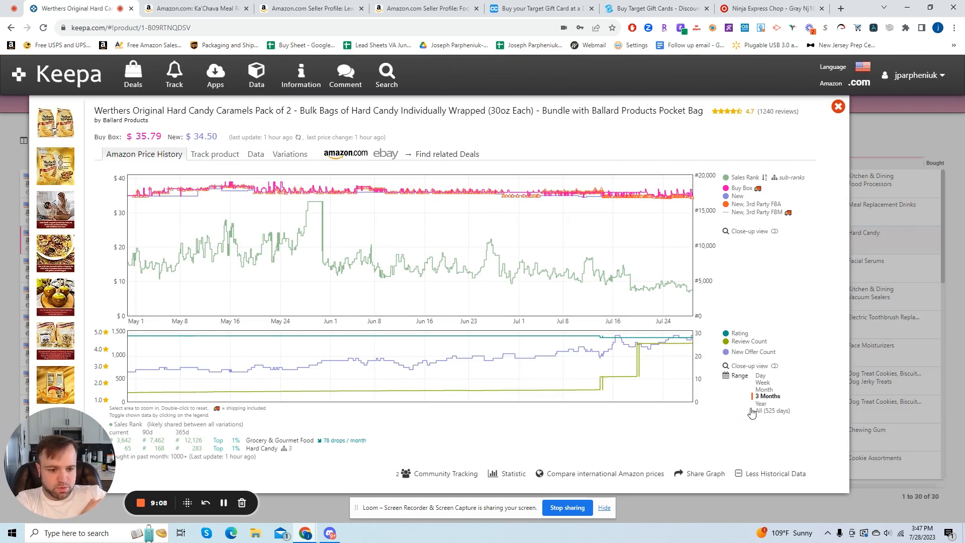
{"action": "left_click", "coordinate": [759, 410]}
{"action": "left_click", "coordinate": [760, 405]}
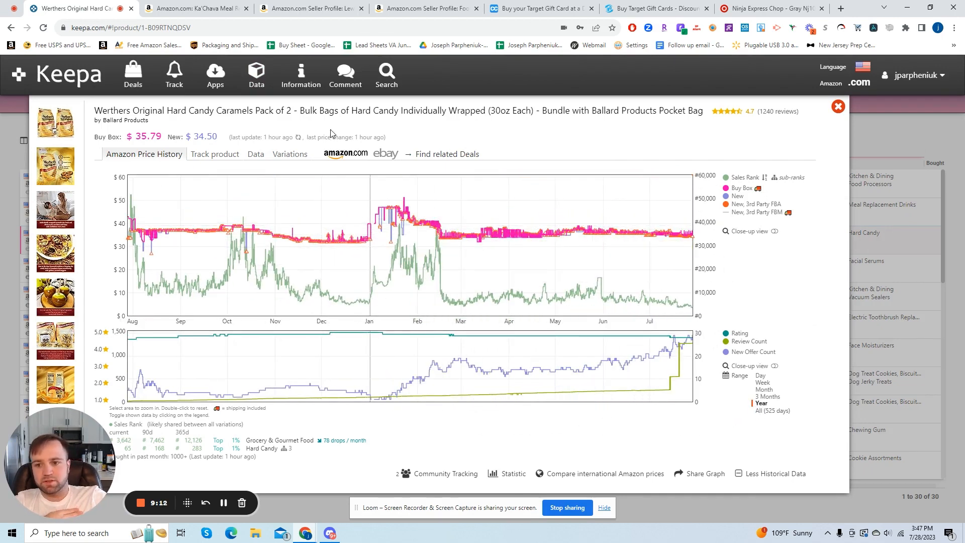
Step: Open the Amazon listing for the Werthers Original candy two-pack from Keepa and look over its product details
{"action": "left_click", "coordinate": [345, 154]}
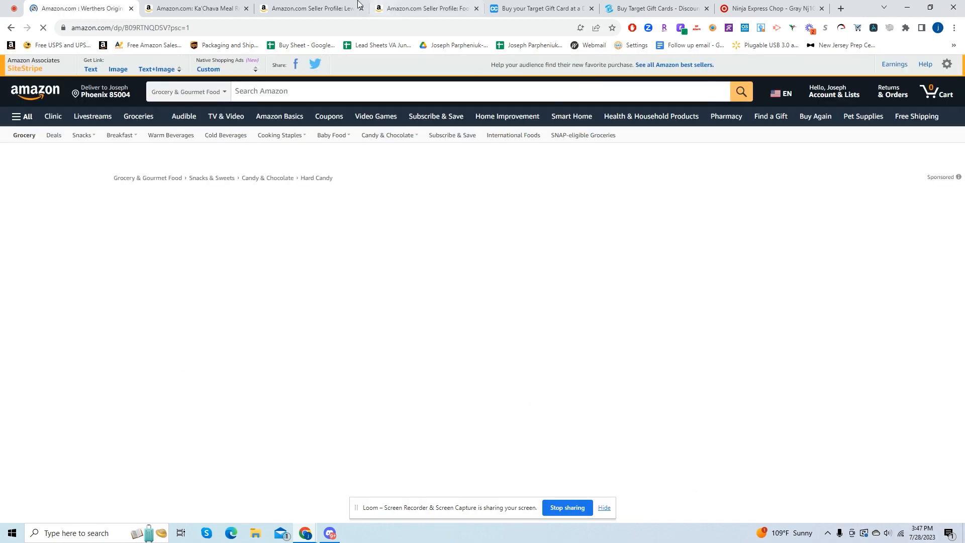
{"action": "scroll", "coordinate": [302, 236], "scroll_direction": "down", "scroll_amount": 2}
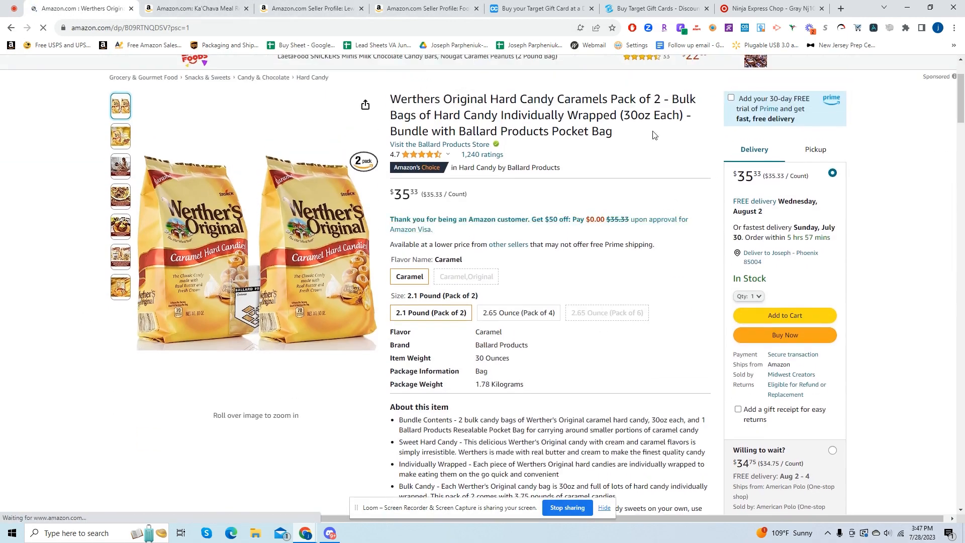
{"action": "scroll", "coordinate": [689, 101], "scroll_direction": "up", "scroll_amount": 2}
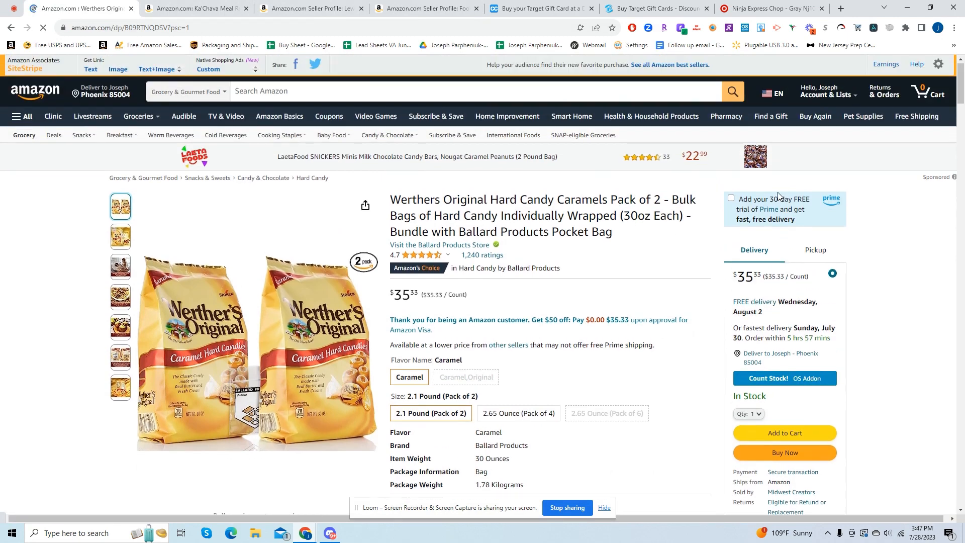
{"action": "scroll", "coordinate": [804, 201], "scroll_direction": "down", "scroll_amount": 2}
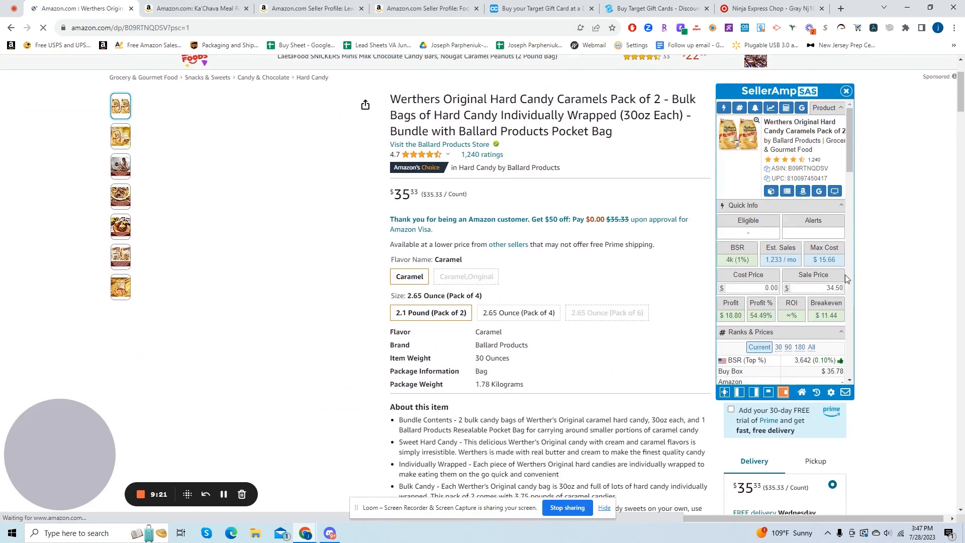
Step: Search Google for the Werthers product title from SellerAmp, then rerun the search without "Pack of 2"
{"action": "left_click", "coordinate": [818, 192]}
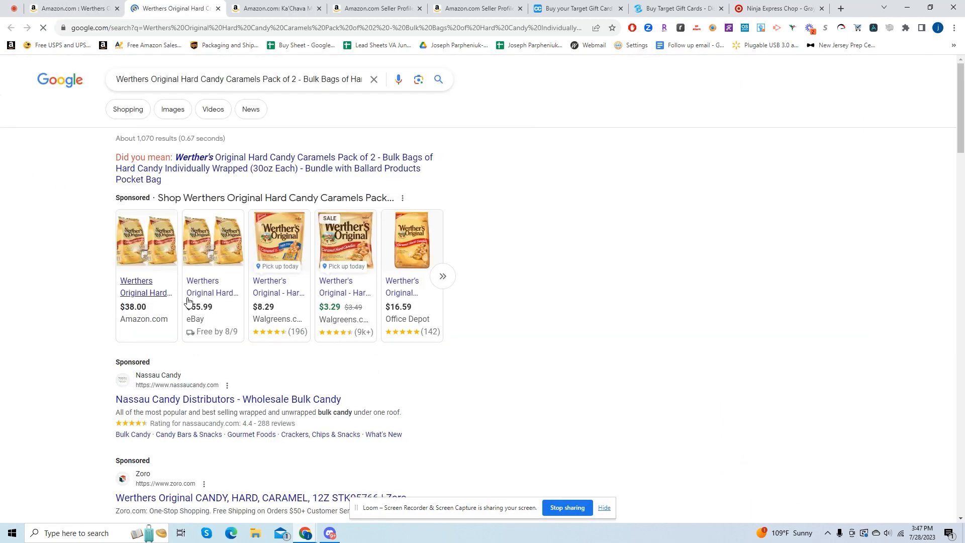
{"action": "left_click_drag", "start_coordinate": [300, 80], "coordinate": [262, 82]}
{"action": "key", "text": "BackSpace"}
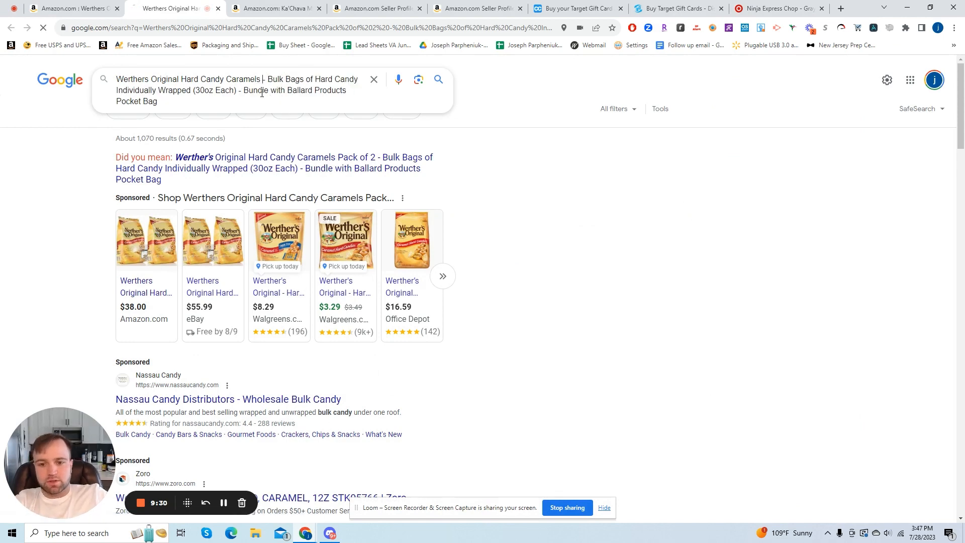
{"action": "scroll", "coordinate": [185, 211], "scroll_direction": "down", "scroll_amount": 1}
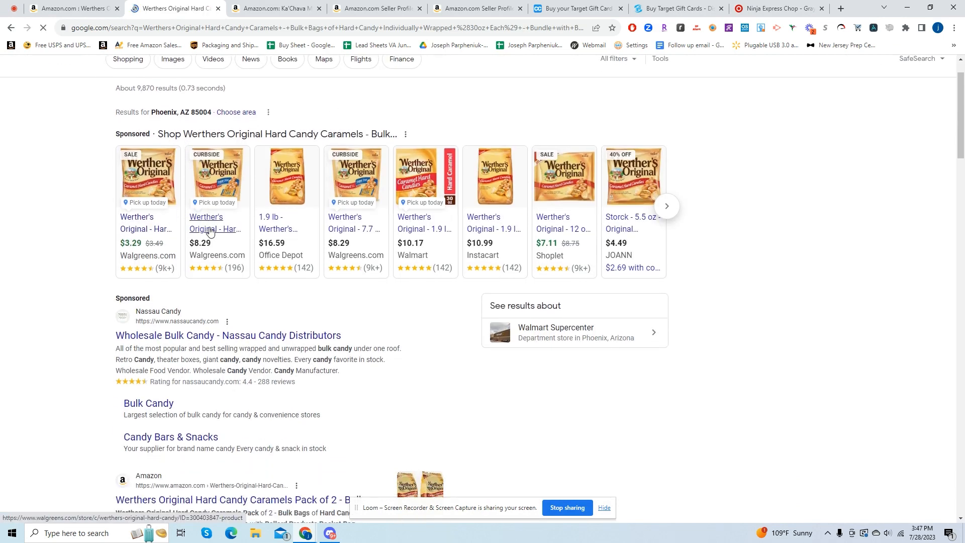
Step: Compare the retailers' Werther's bag sizes and prices in the Google shopping results with the Amazon two-pack
{"action": "mouse_move", "coordinate": [207, 229]}
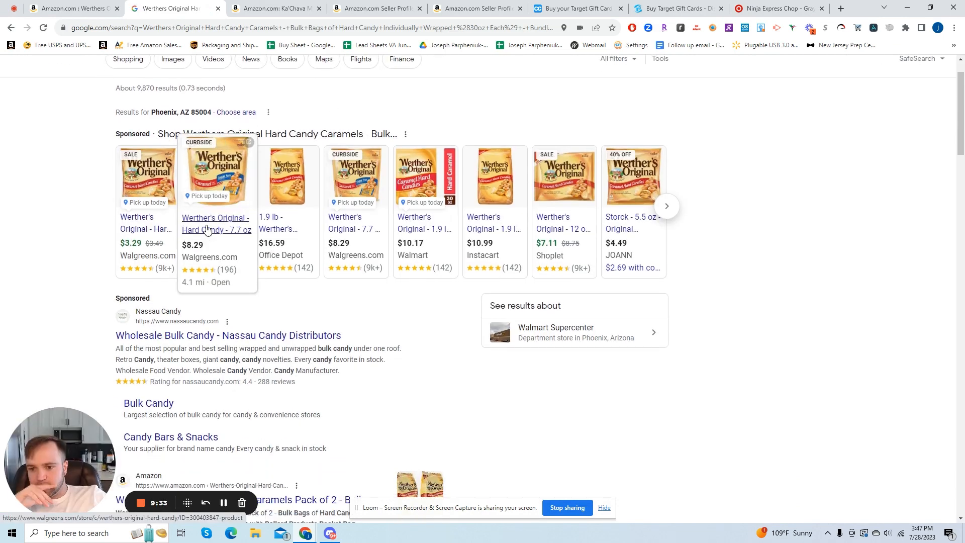
{"action": "left_click", "coordinate": [82, 7]}
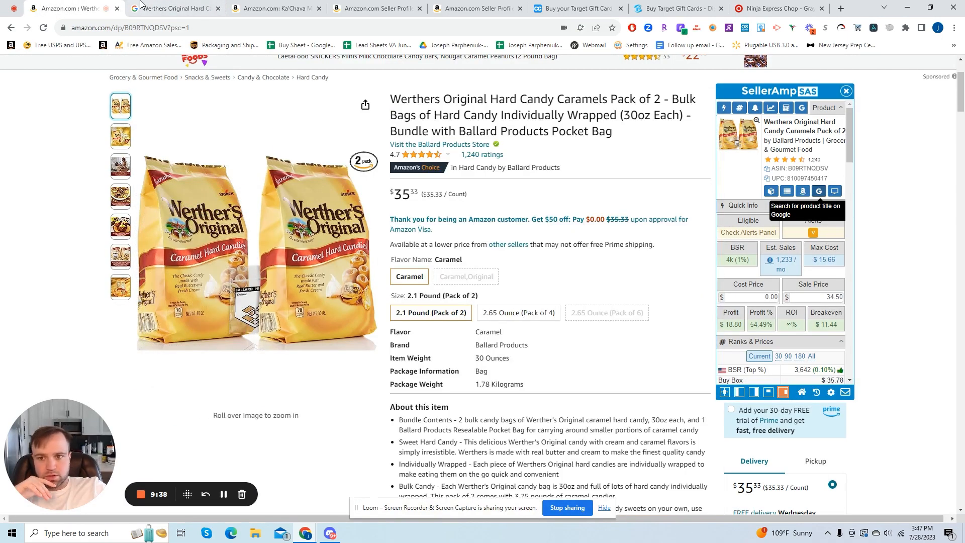
{"action": "left_click", "coordinate": [158, 7]}
{"action": "mouse_move", "coordinate": [445, 238]}
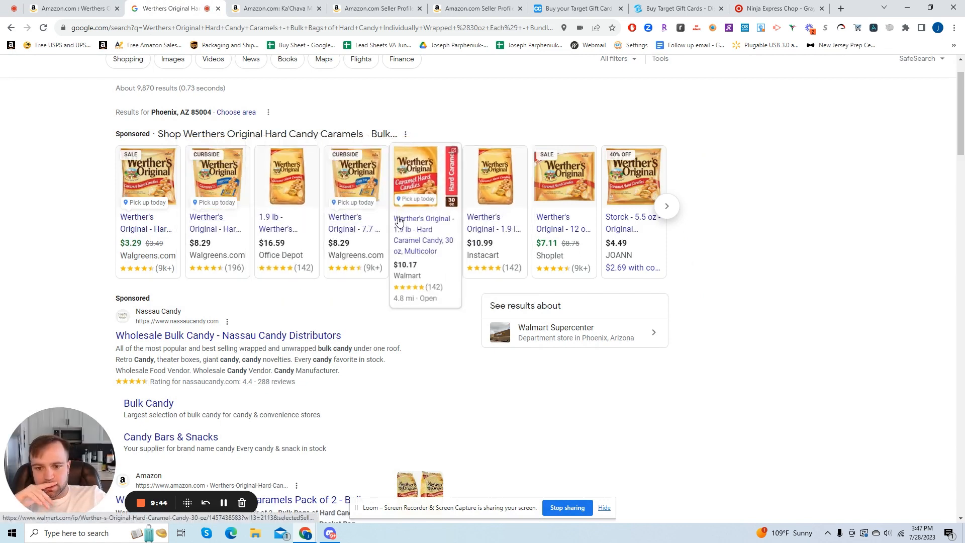
{"action": "scroll", "coordinate": [310, 237], "scroll_direction": "down", "scroll_amount": 3}
{"action": "scroll", "coordinate": [311, 237], "scroll_direction": "up", "scroll_amount": 4}
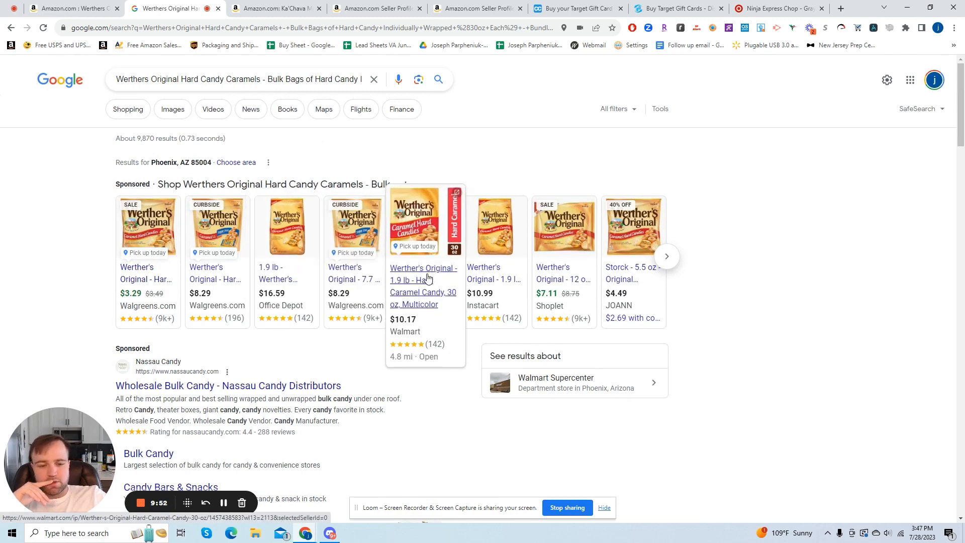
Step: Check Sam's Club's 39.75 oz Werther's Original caramel candy page, then return to Google and review the other retailer results
{"action": "scroll", "coordinate": [427, 276], "scroll_direction": "down", "scroll_amount": 9}
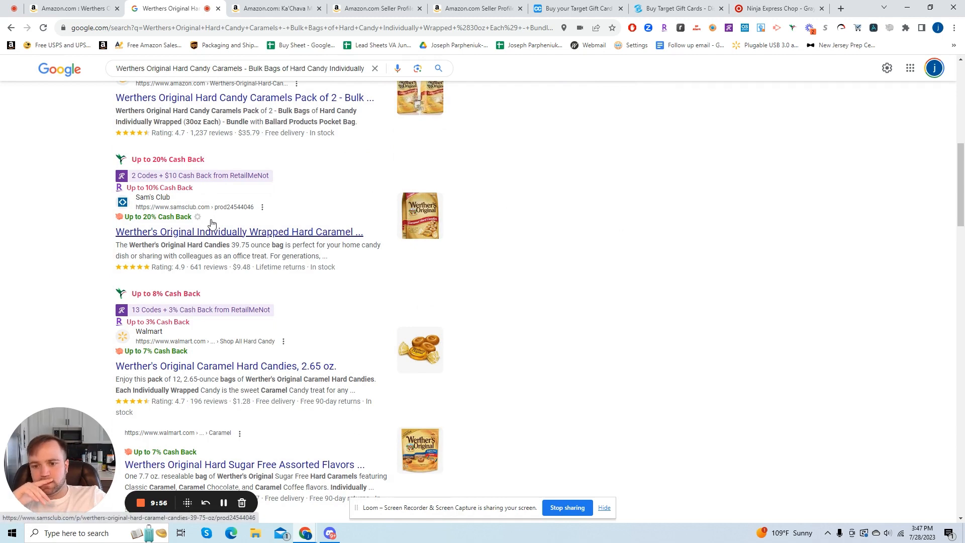
{"action": "left_click", "coordinate": [211, 230]}
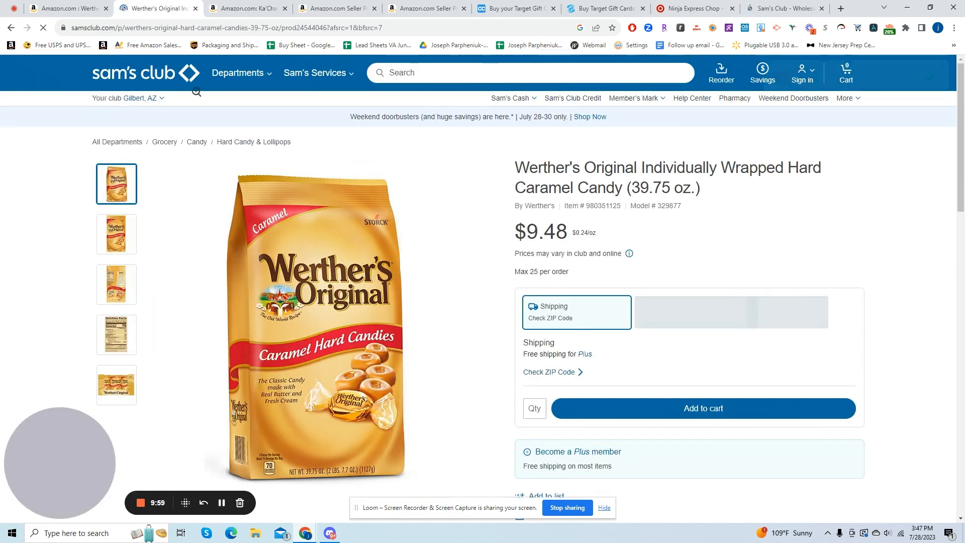
{"action": "left_click", "coordinate": [11, 28]}
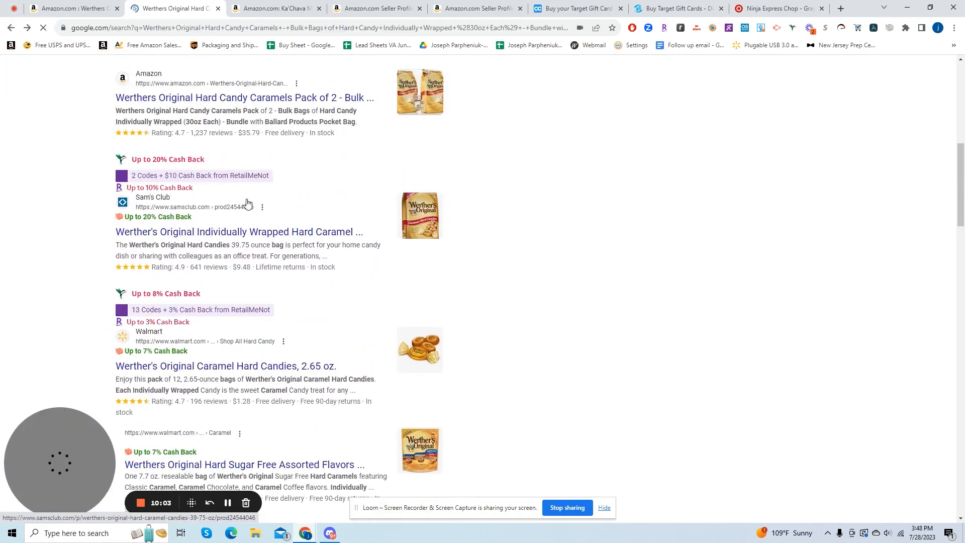
{"action": "scroll", "coordinate": [184, 207], "scroll_direction": "down", "scroll_amount": 5}
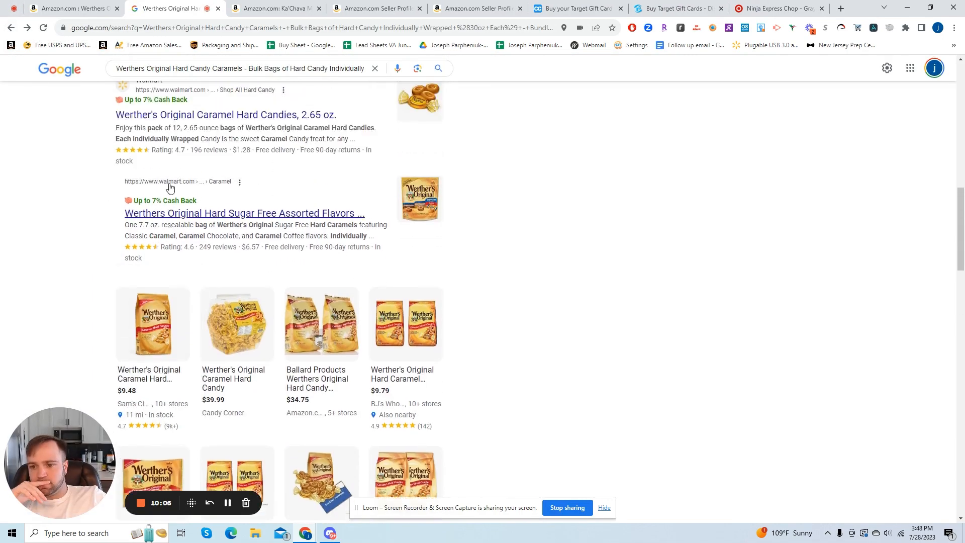
{"action": "scroll", "coordinate": [180, 219], "scroll_direction": "up", "scroll_amount": 12}
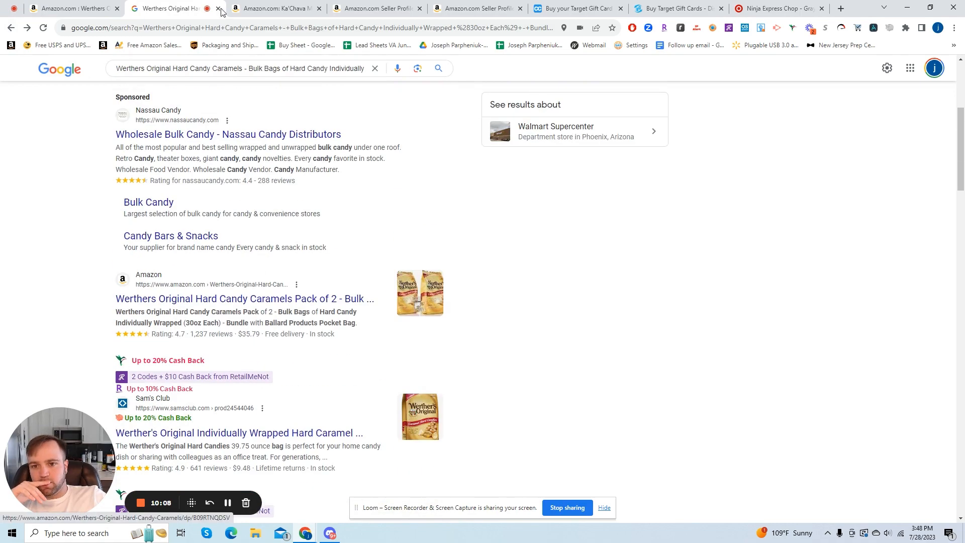
{"action": "scroll", "coordinate": [291, 154], "scroll_direction": "up", "scroll_amount": 1}
Step: Return to the Werthers Amazon listing and enter a cost price of 20.34 in SellerAmp
{"action": "left_click", "coordinate": [234, 4]}
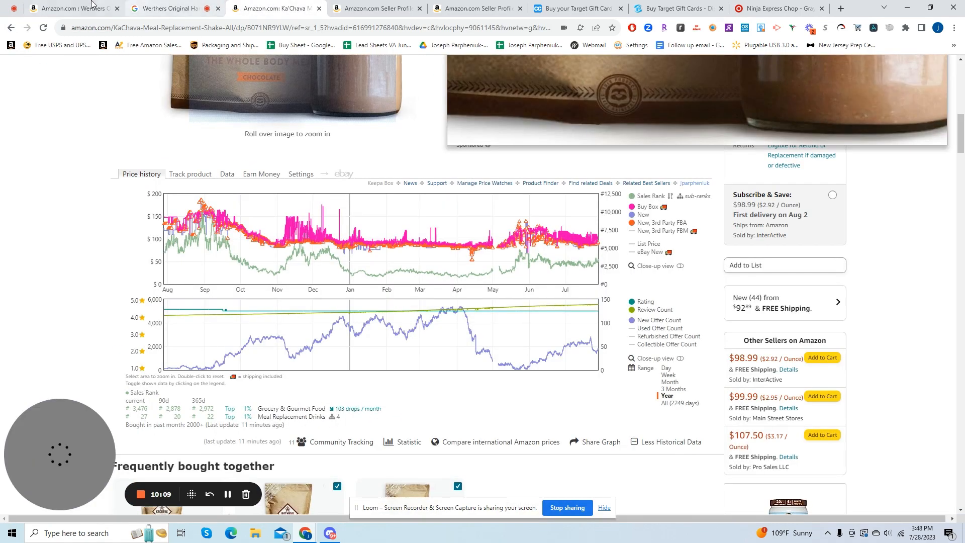
{"action": "left_click", "coordinate": [99, 4]}
{"action": "scroll", "coordinate": [769, 299], "scroll_direction": "down", "scroll_amount": 1}
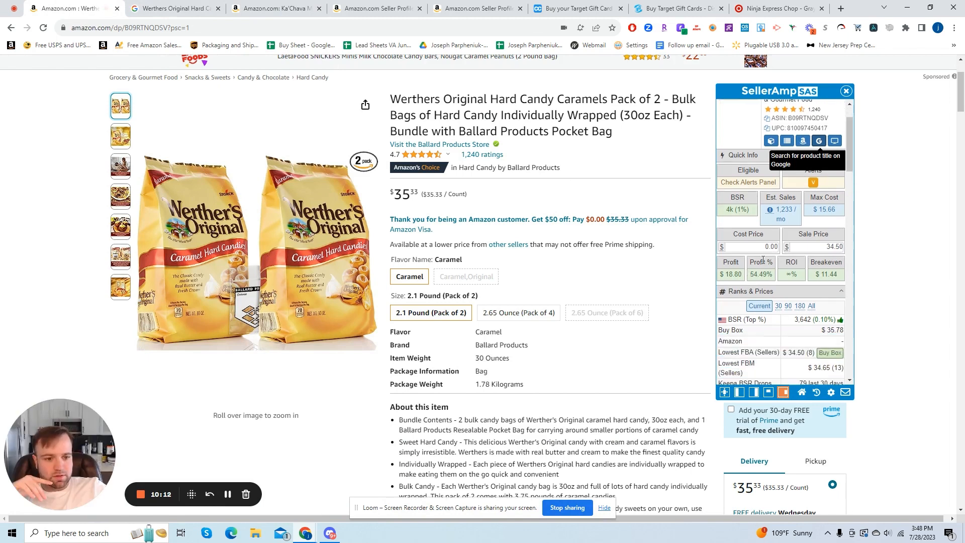
{"action": "left_click", "coordinate": [765, 248]}
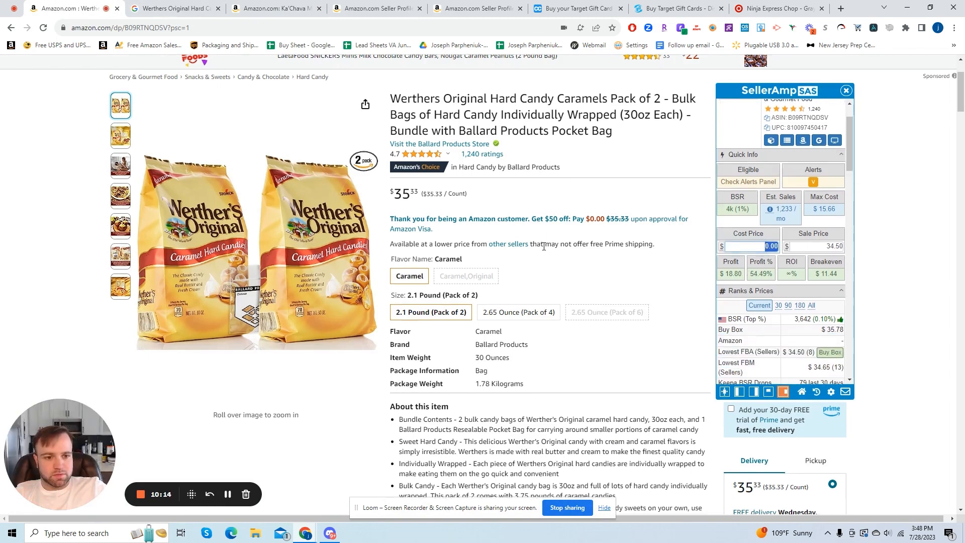
{"action": "scroll", "coordinate": [643, 251], "scroll_direction": "down", "scroll_amount": 1}
{"action": "type", "text": "20"}
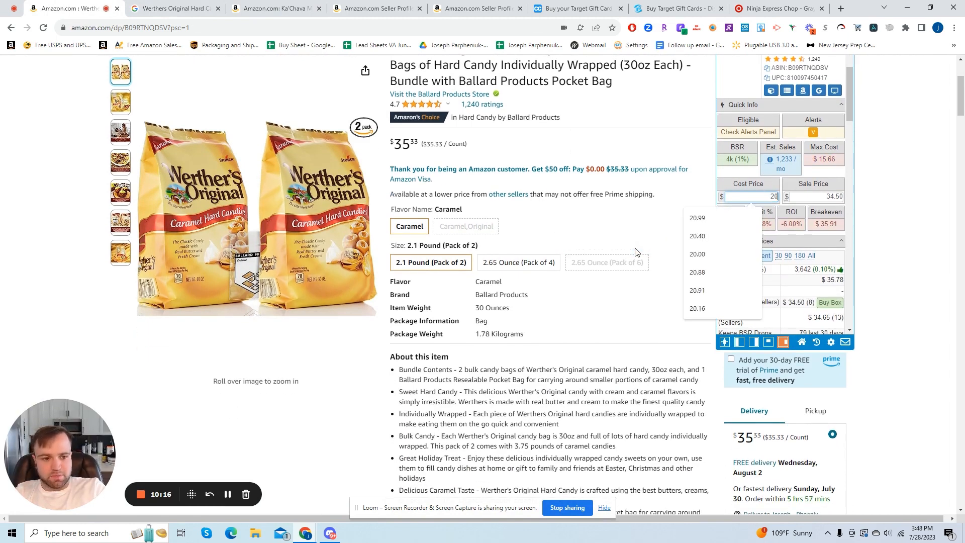
{"action": "type", "text": ".34"}
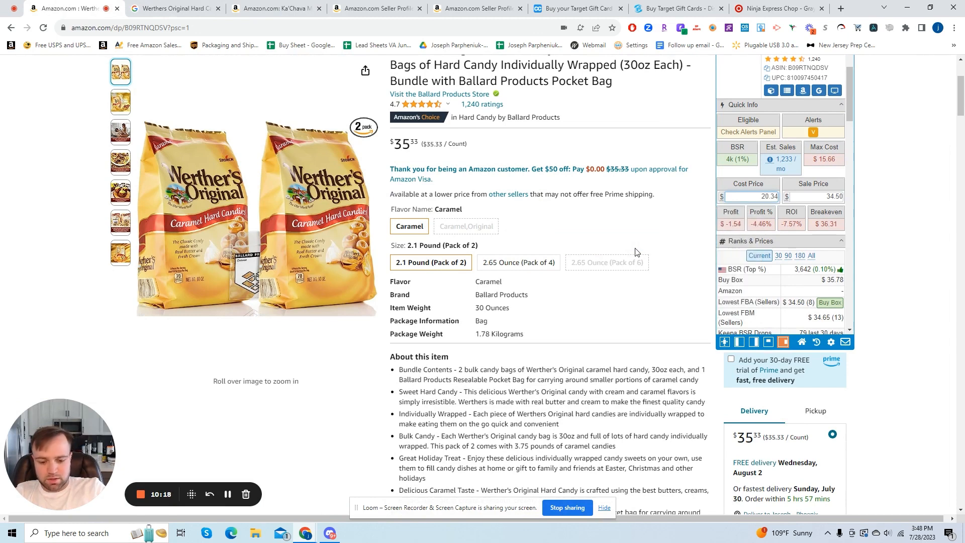
Step: Change the SellerAmp cost price for the Werthers two-pack to 18.49
{"action": "key", "text": "BackSpace"}
{"action": "key", "text": "BackSpace"}
{"action": "key", "text": "BackSpace"}
{"action": "key", "text": "BackSpace"}
{"action": "key", "text": "BackSpace"}
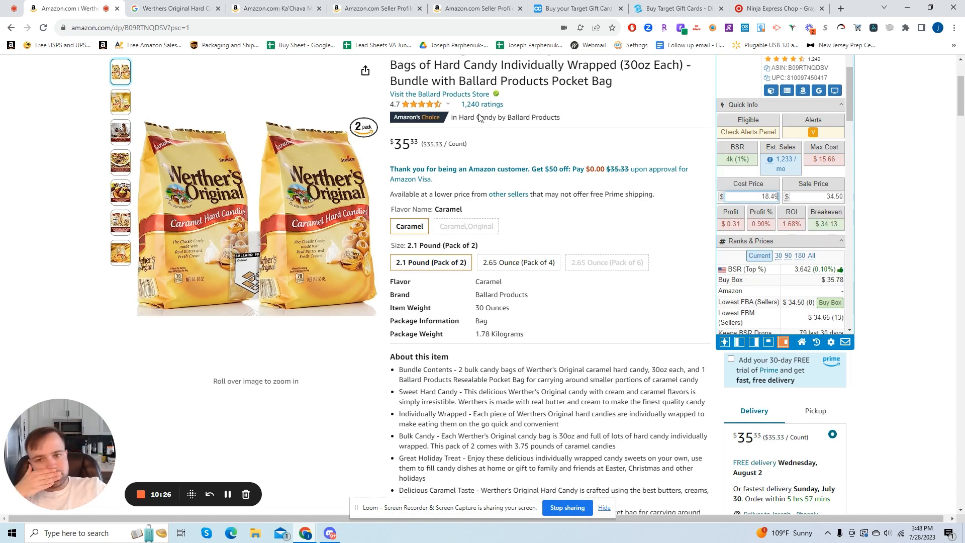
Step: Go back to the Google results and look through the Werther's offers for a cheaper source
{"action": "left_click", "coordinate": [166, 8]}
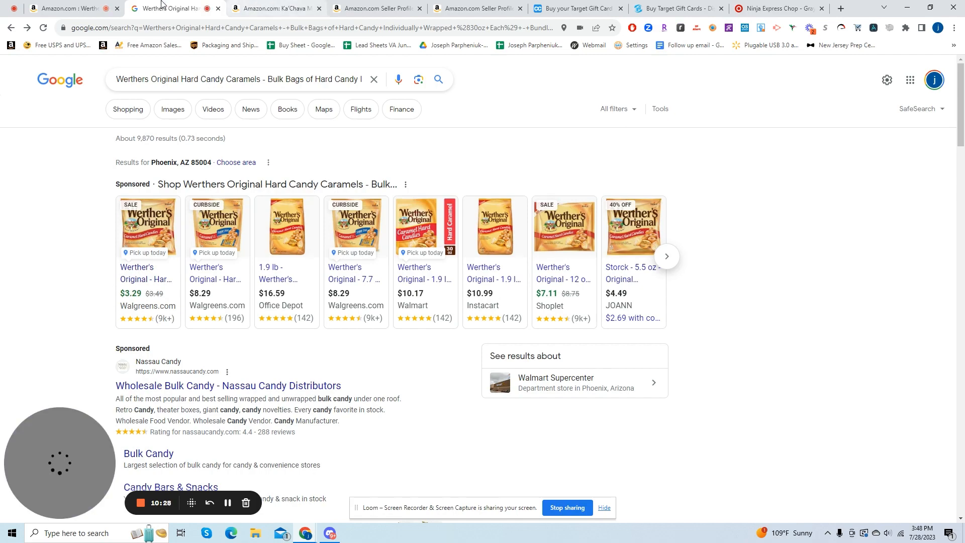
{"action": "scroll", "coordinate": [151, 308], "scroll_direction": "down", "scroll_amount": 4}
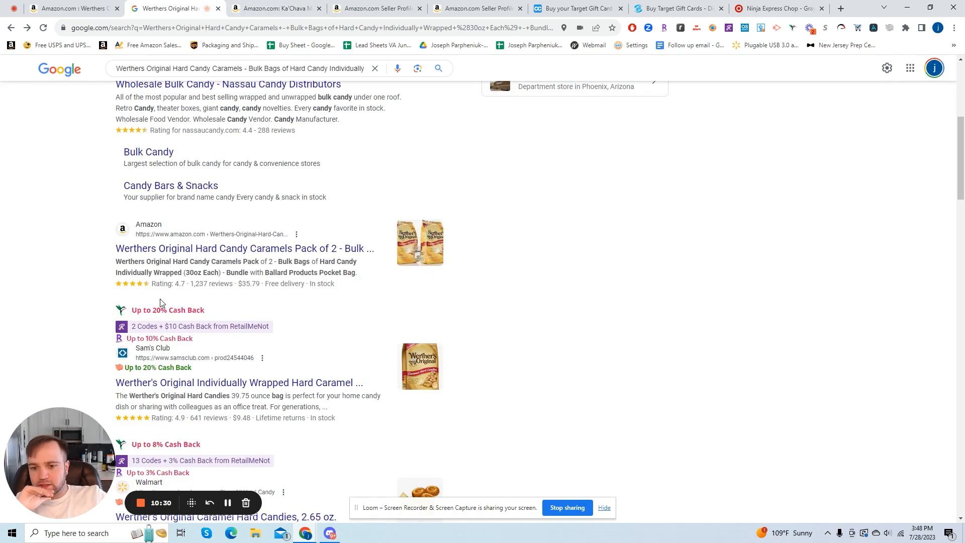
{"action": "scroll", "coordinate": [224, 371], "scroll_direction": "down", "scroll_amount": 3}
{"action": "scroll", "coordinate": [211, 347], "scroll_direction": "up", "scroll_amount": 10}
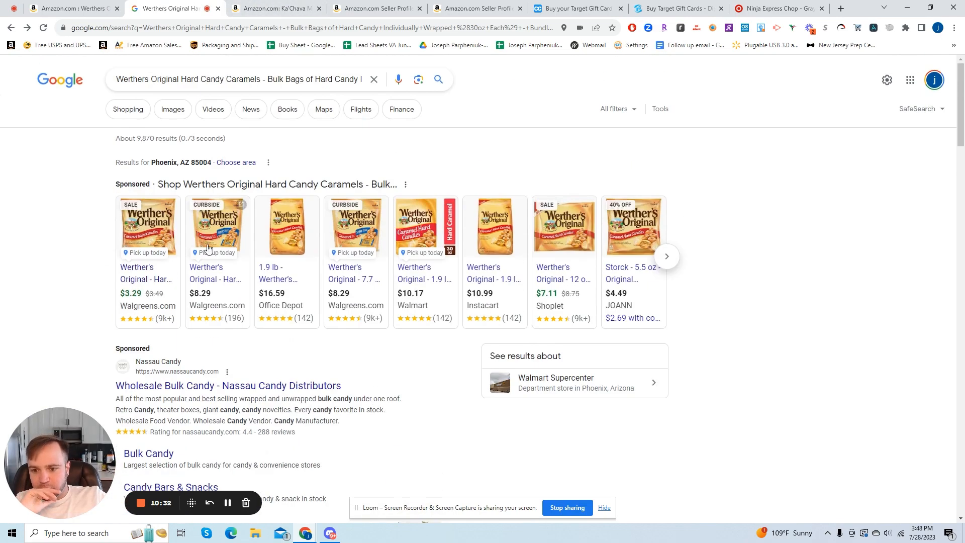
{"action": "mouse_move", "coordinate": [563, 281]}
Step: Remove "Bundle with Ballard Products Pocket Bag" from the Google search query
{"action": "left_click", "coordinate": [273, 80]}
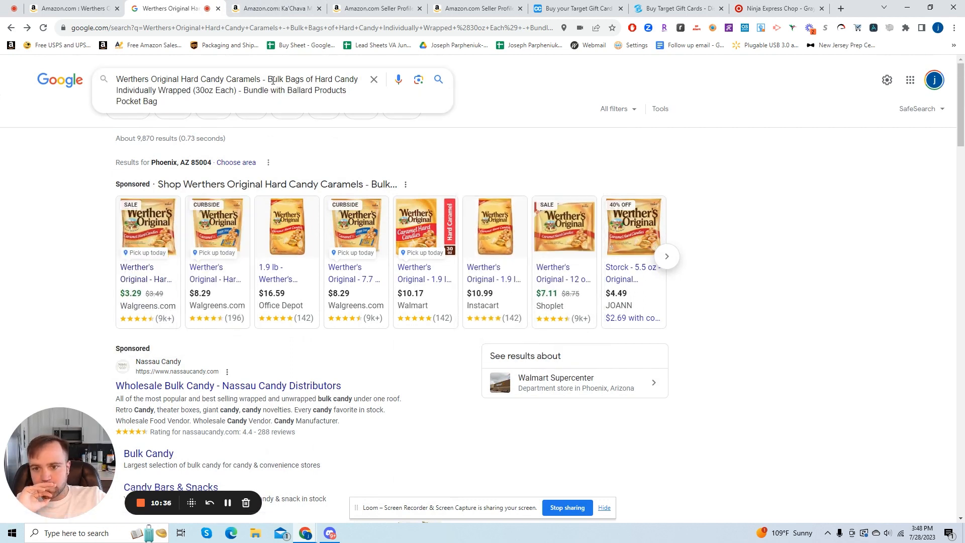
{"action": "left_click_drag", "start_coordinate": [267, 81], "coordinate": [224, 88]}
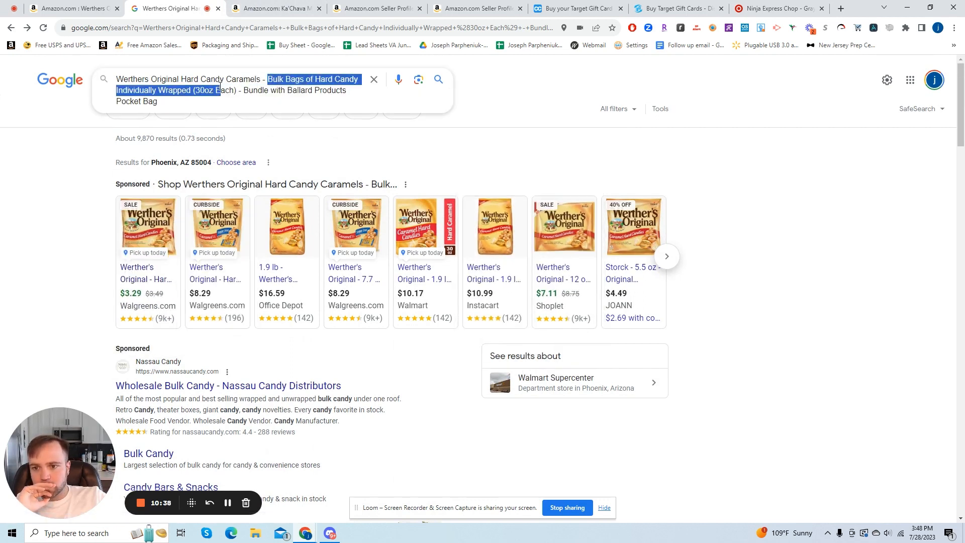
{"action": "left_click_drag", "start_coordinate": [243, 91], "coordinate": [304, 105]}
{"action": "key", "text": "BackSpace"}
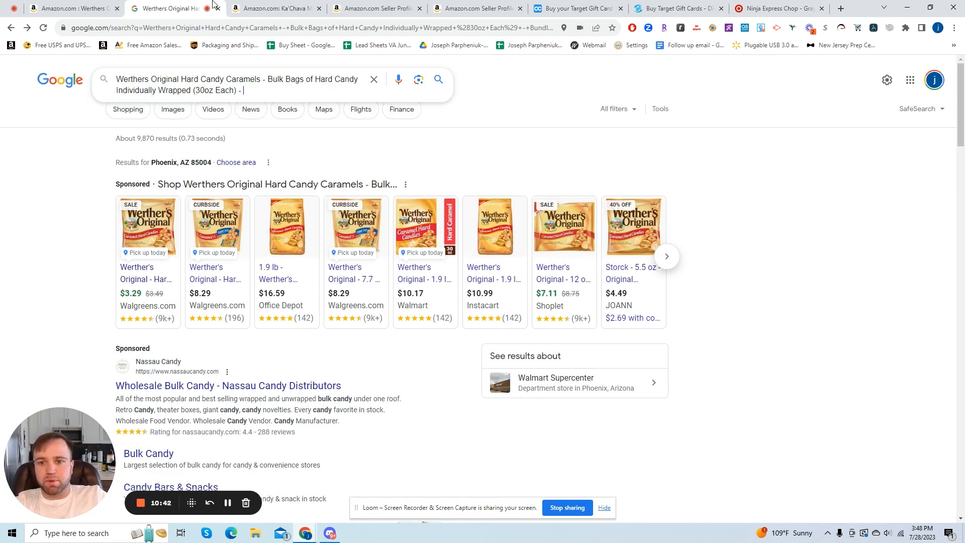
Step: Return to the Werthers Amazon listing, examine the bundled pocket bag, and show one year of Keepa price history
{"action": "left_click", "coordinate": [107, 5]}
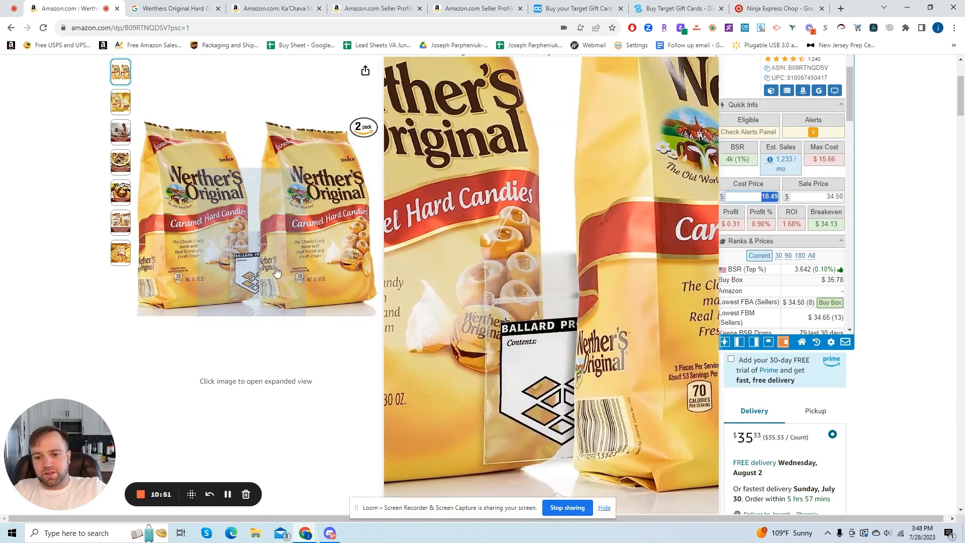
{"action": "scroll", "coordinate": [238, 210], "scroll_direction": "down", "scroll_amount": 3}
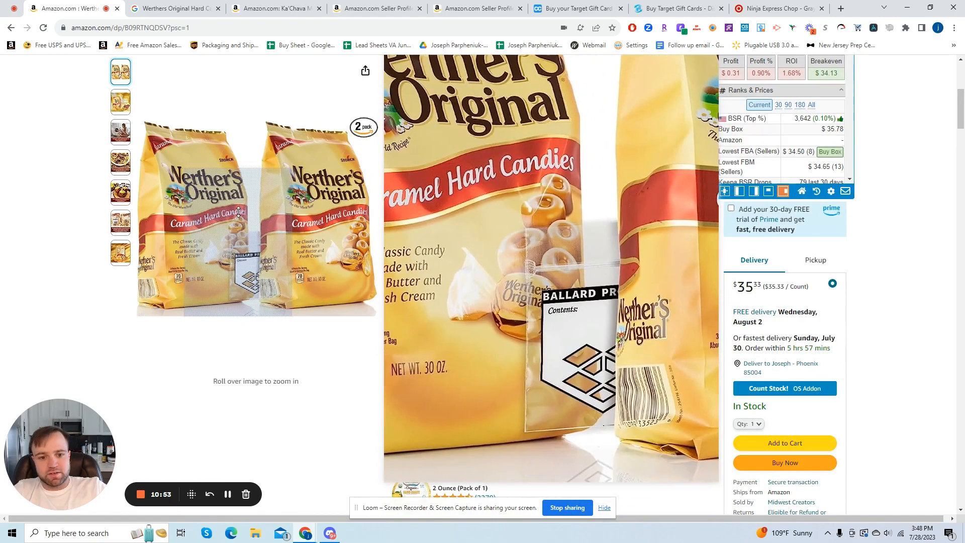
{"action": "scroll", "coordinate": [239, 210], "scroll_direction": "down", "scroll_amount": 4}
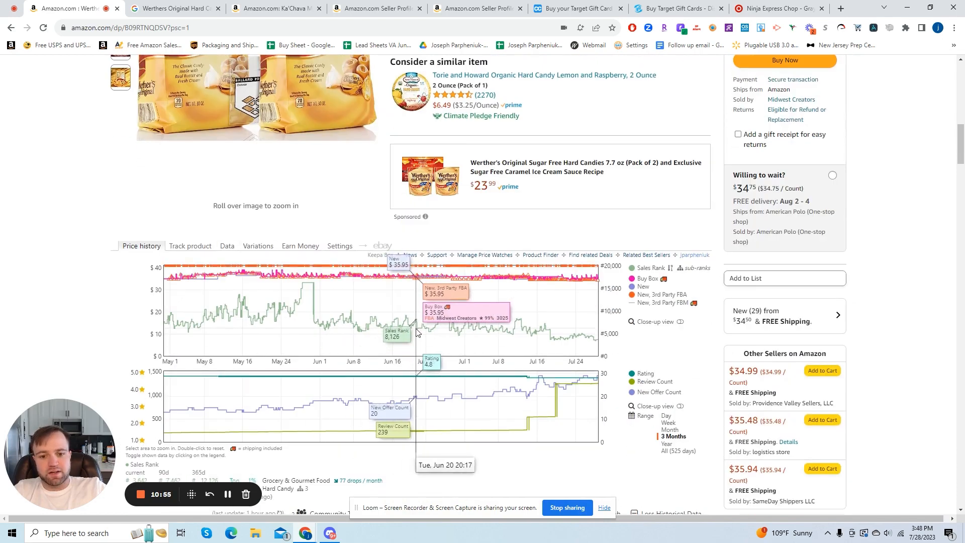
{"action": "scroll", "coordinate": [417, 331], "scroll_direction": "down", "scroll_amount": 3}
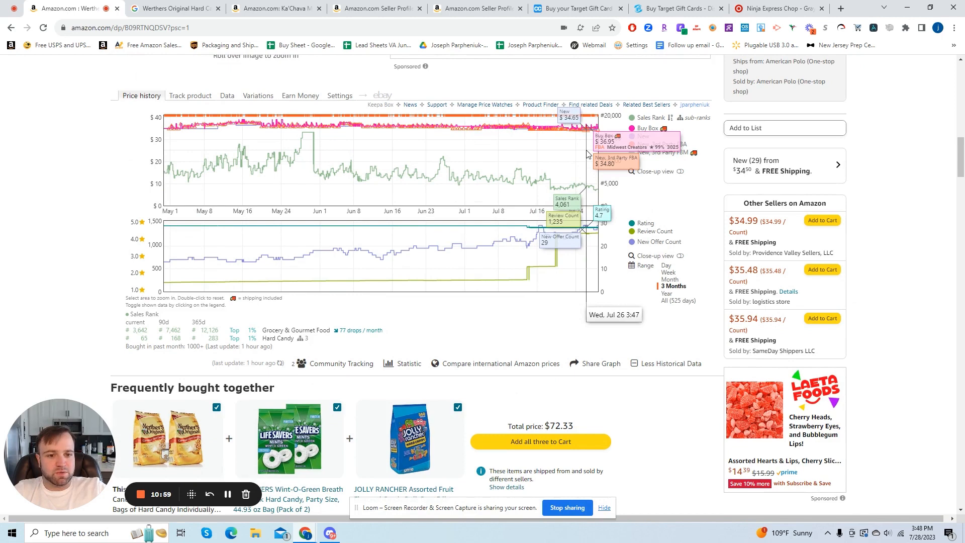
{"action": "left_click", "coordinate": [667, 293]}
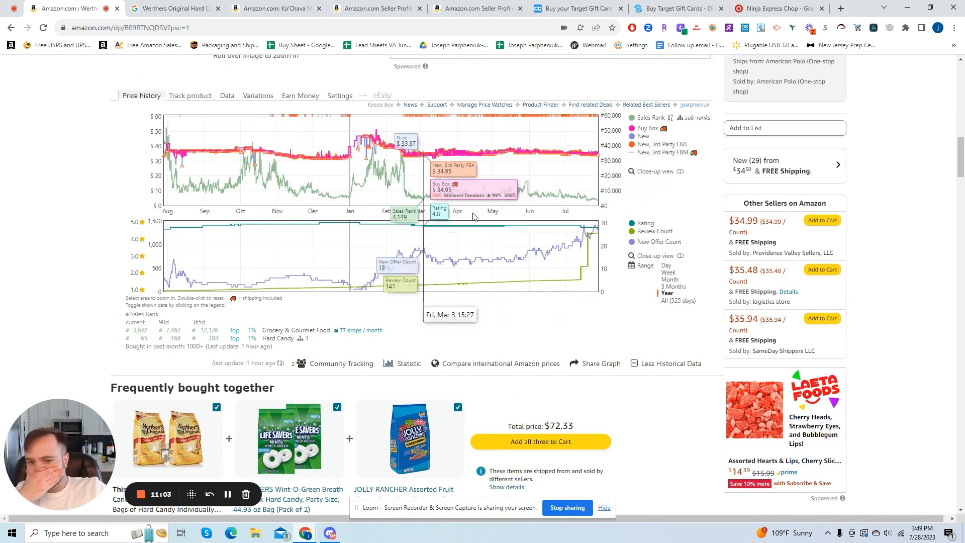
Step: Review the Werthers two-pack's product photo and its SellerAmp profit figures again
{"action": "scroll", "coordinate": [388, 230], "scroll_direction": "up", "scroll_amount": 5}
{"action": "scroll", "coordinate": [389, 229], "scroll_direction": "up", "scroll_amount": 2}
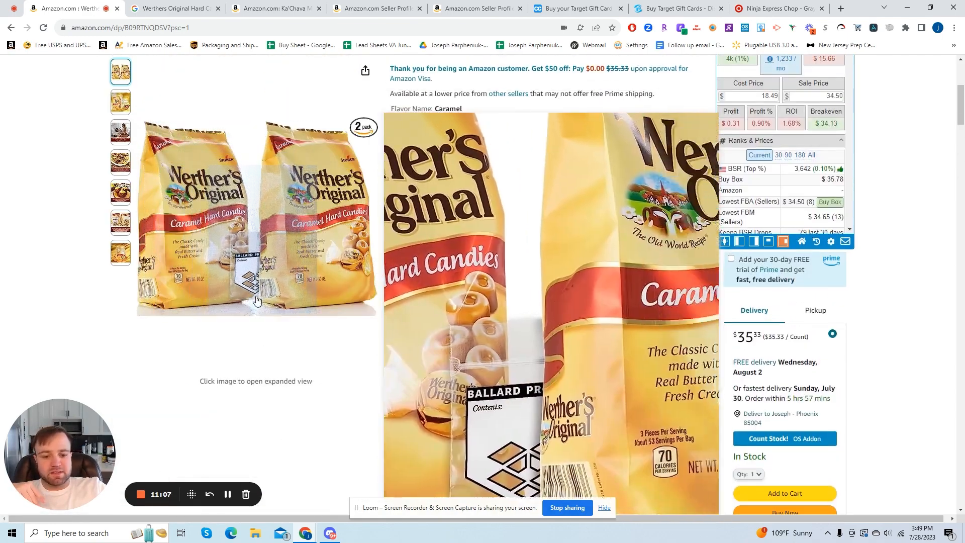
{"action": "scroll", "coordinate": [234, 274], "scroll_direction": "up", "scroll_amount": 2}
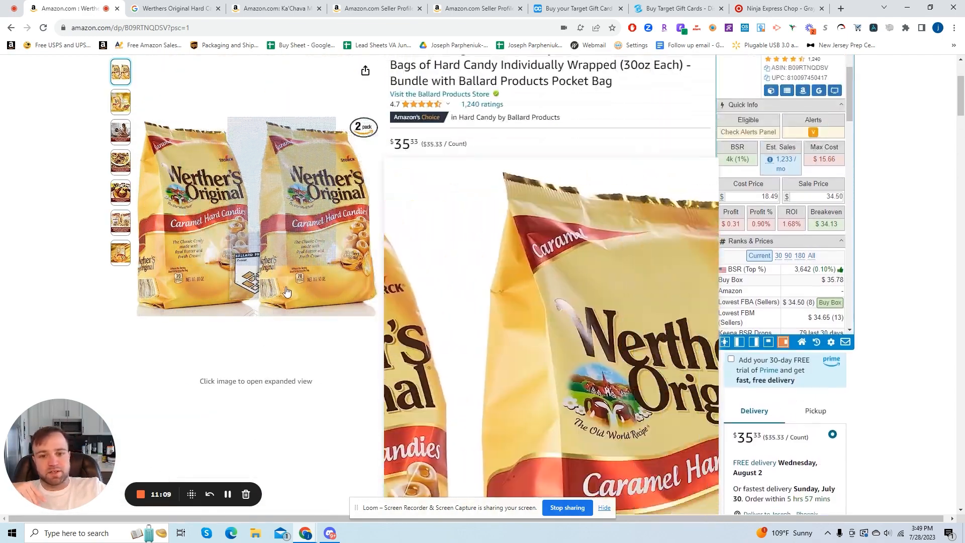
Step: Return to the Google query and rerun the Werther's bulk caramel search without the Ballard bundle wording
{"action": "scroll", "coordinate": [234, 275], "scroll_direction": "up", "scroll_amount": 1}
{"action": "left_click", "coordinate": [211, 5]}
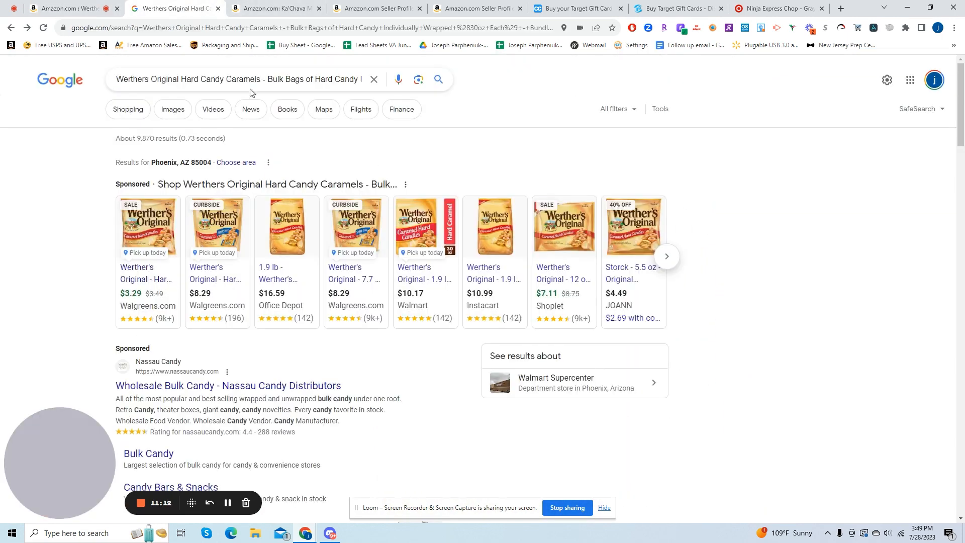
{"action": "left_click_drag", "start_coordinate": [272, 78], "coordinate": [361, 79]}
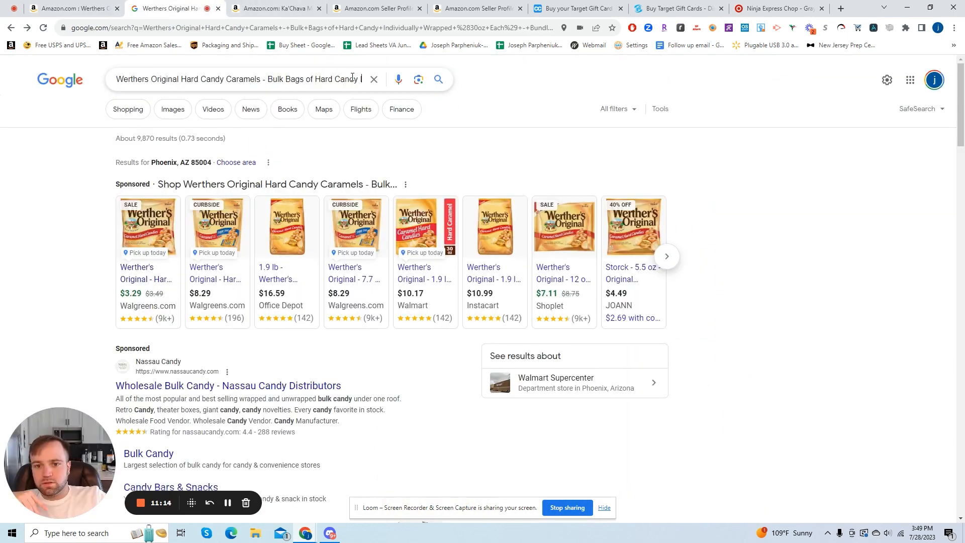
{"action": "left_click", "coordinate": [358, 78]}
{"action": "left_click", "coordinate": [258, 96]}
{"action": "left_click", "coordinate": [438, 81]}
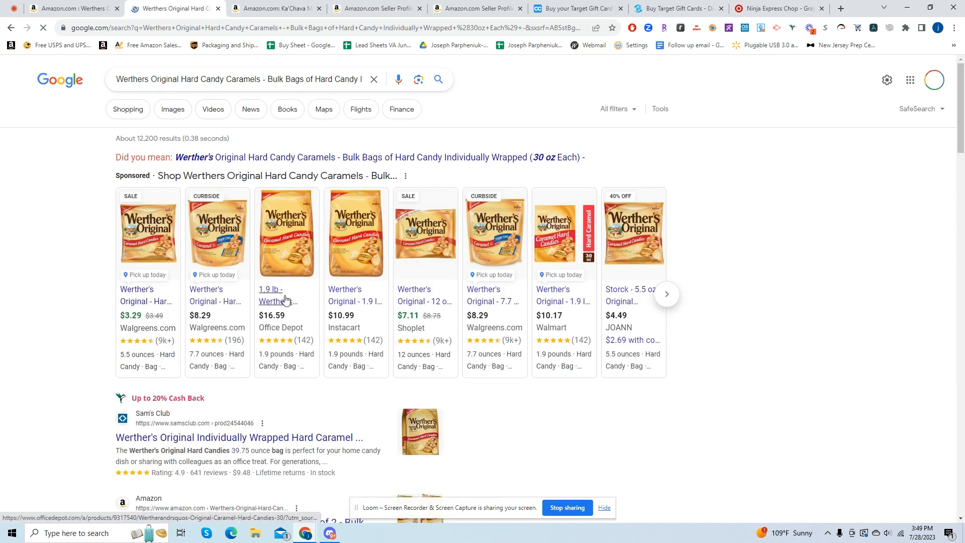
Step: Compare the sponsored Werther's offers and web results, and open the BJ's Wholesale Club caramel hard candies page
{"action": "mouse_move", "coordinate": [493, 296]}
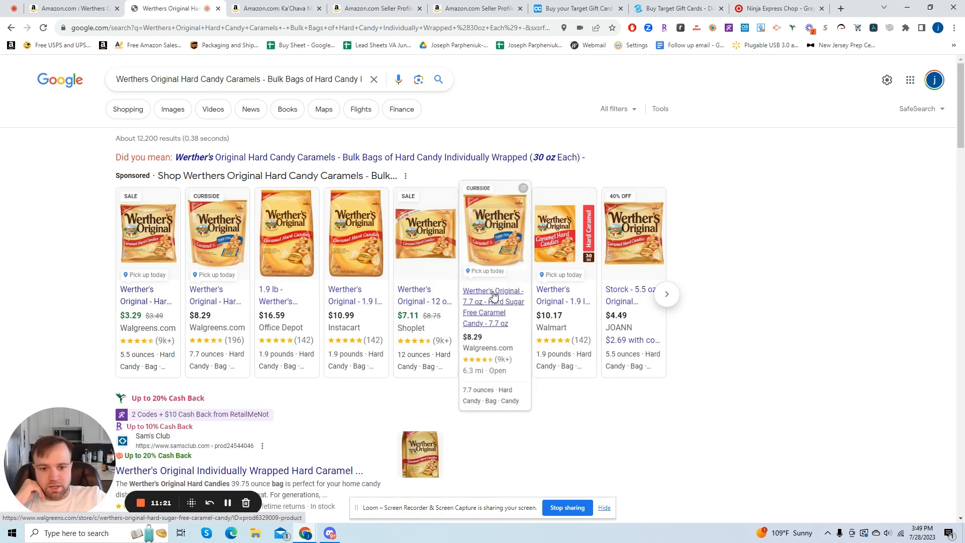
{"action": "mouse_move", "coordinate": [571, 298]}
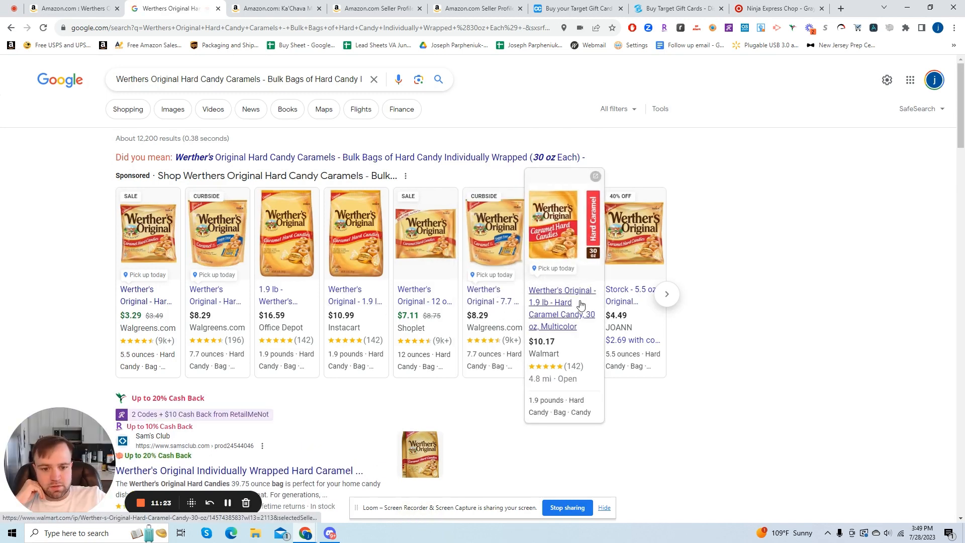
{"action": "left_click", "coordinate": [668, 295]}
{"action": "mouse_move", "coordinate": [239, 318]}
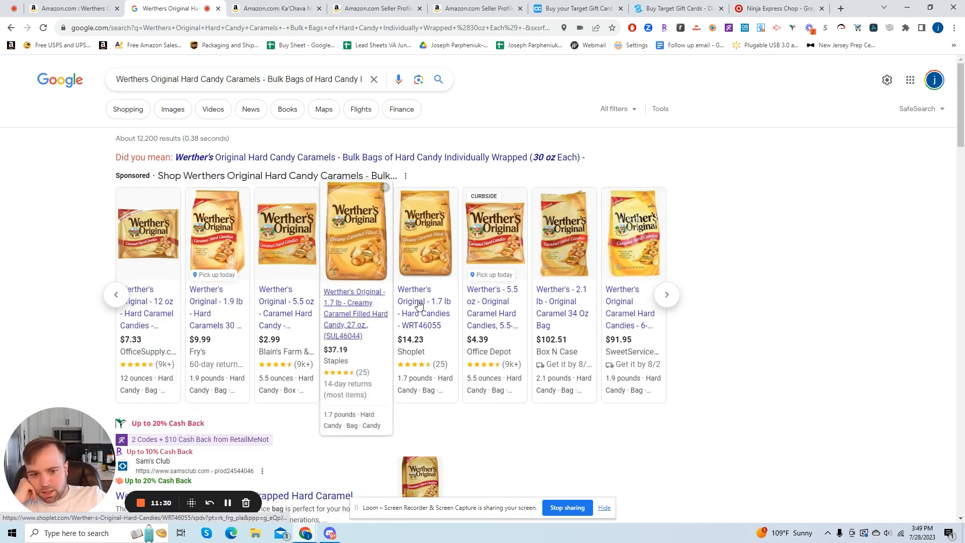
{"action": "scroll", "coordinate": [307, 306], "scroll_direction": "down", "scroll_amount": 4}
{"action": "scroll", "coordinate": [97, 301], "scroll_direction": "down", "scroll_amount": 8}
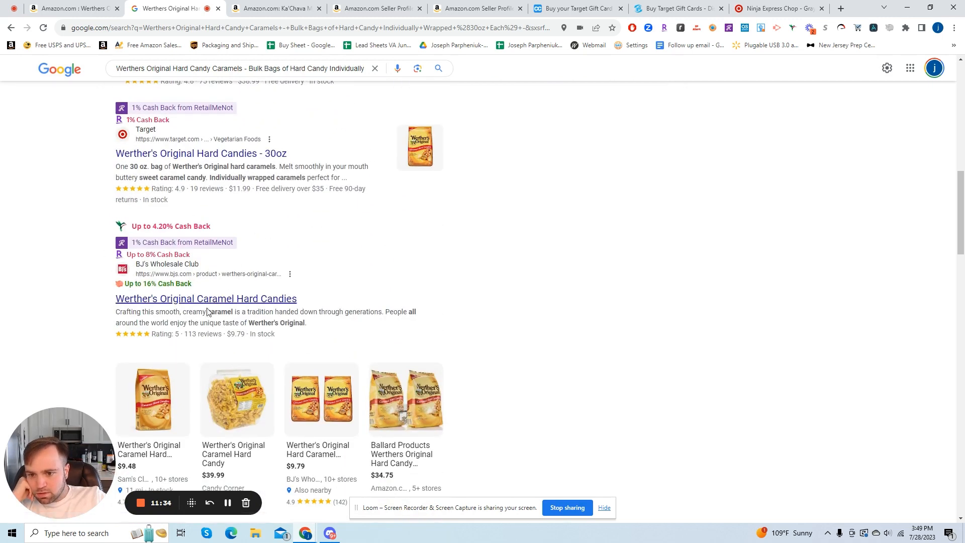
{"action": "scroll", "coordinate": [211, 211], "scroll_direction": "down", "scroll_amount": 2}
{"action": "left_click", "coordinate": [228, 199]}
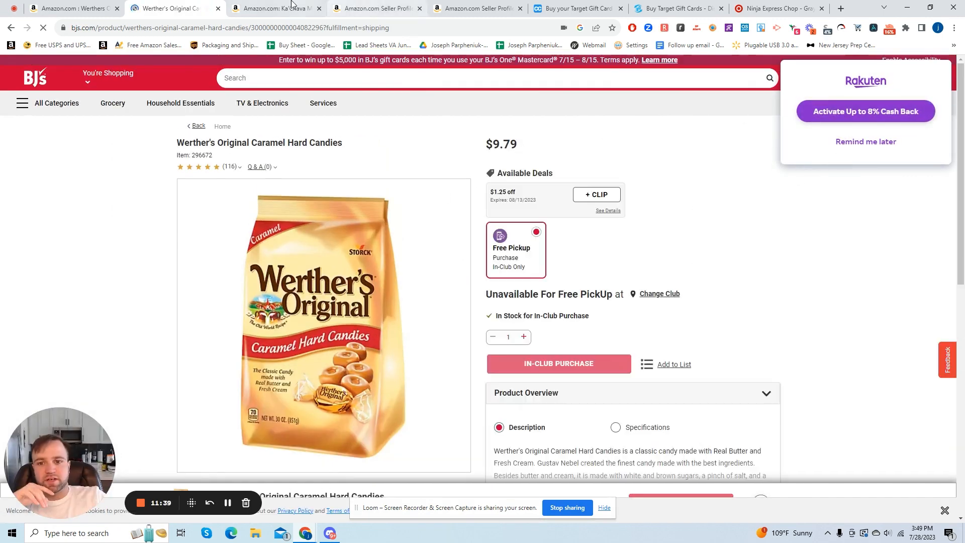
Step: Return to the Werthers two-pack's Amazon listing and set the SellerAmp cost price to 17.73
{"action": "left_click", "coordinate": [274, 7]}
{"action": "left_click", "coordinate": [90, 7]}
{"action": "left_click", "coordinate": [759, 248]}
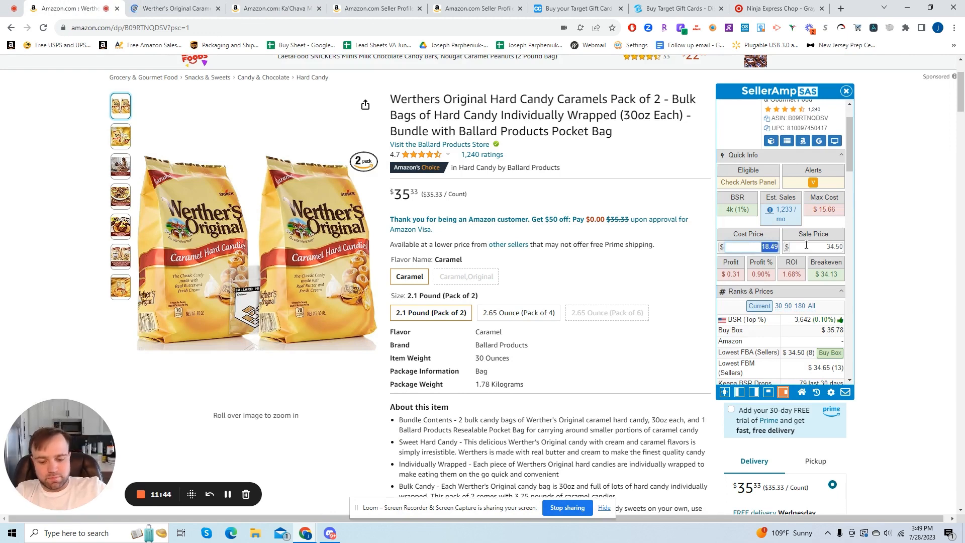
{"action": "type", "text": "9"}
{"action": "type", "text": ".79"}
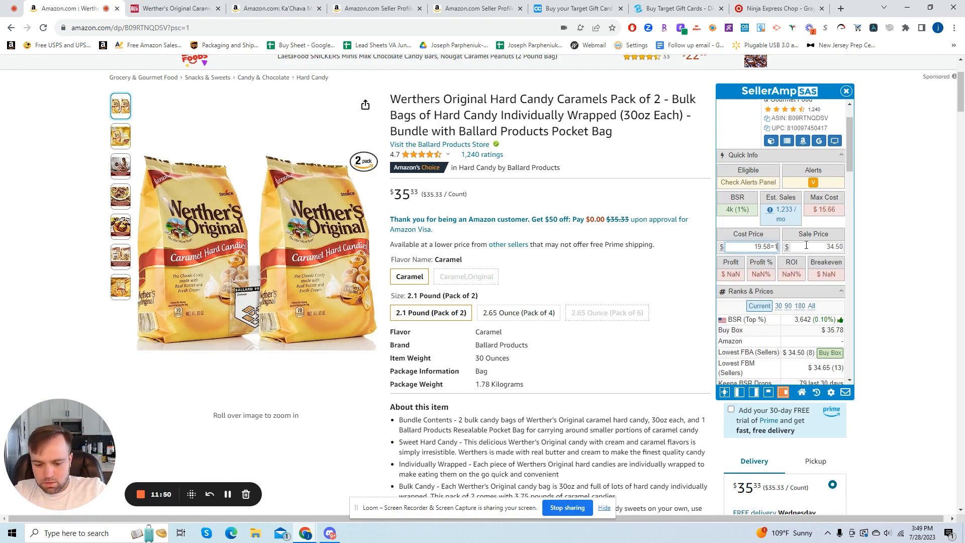
{"action": "key", "text": "Return"}
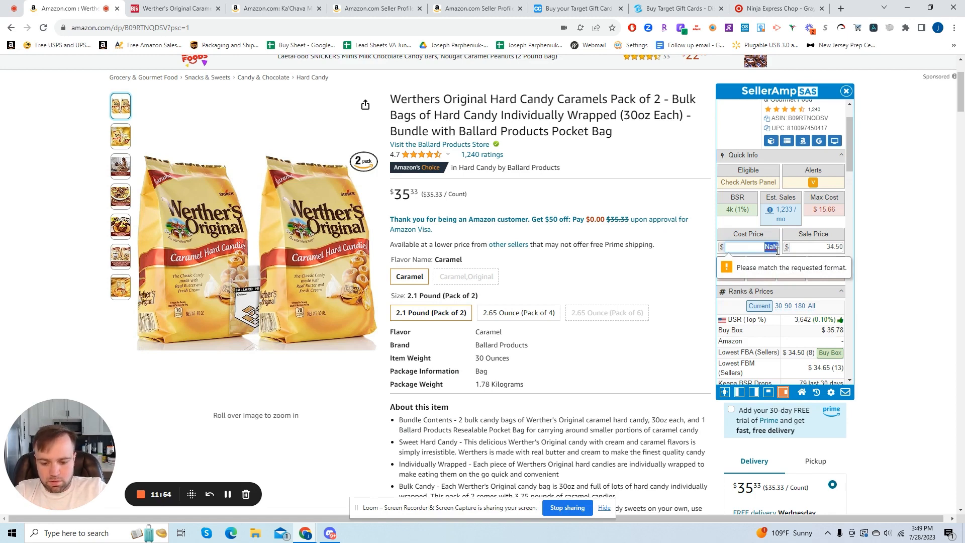
{"action": "type", "text": "9.79"}
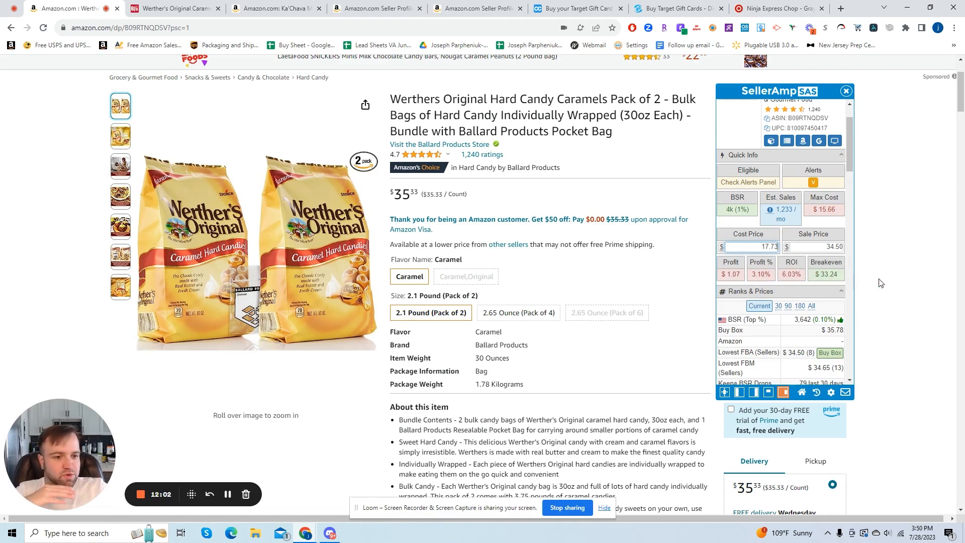
Step: Zoom the Werthers Keepa chart into late July and set the SellerAmp sale price to 35.79
{"action": "scroll", "coordinate": [881, 283], "scroll_direction": "down", "scroll_amount": 6}
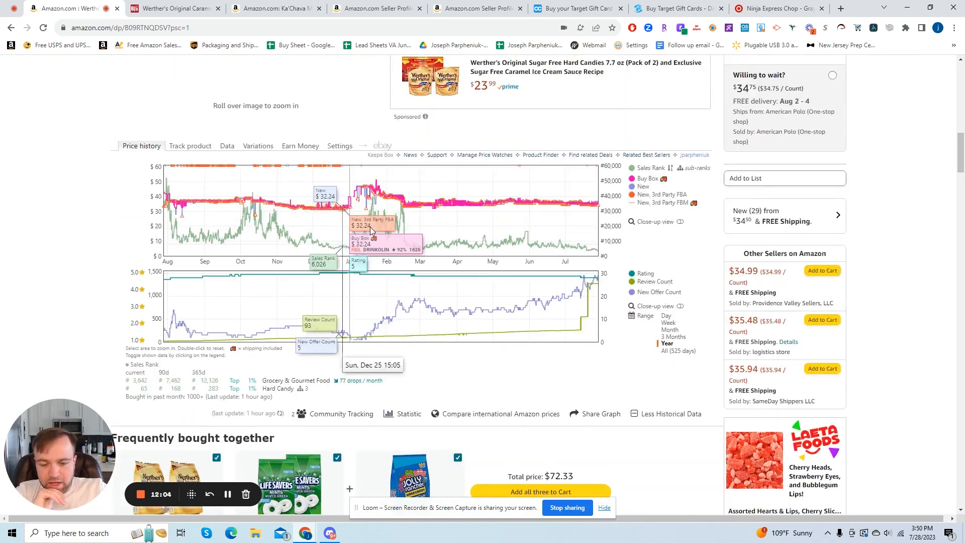
{"action": "left_click_drag", "start_coordinate": [512, 199], "coordinate": [557, 190]}
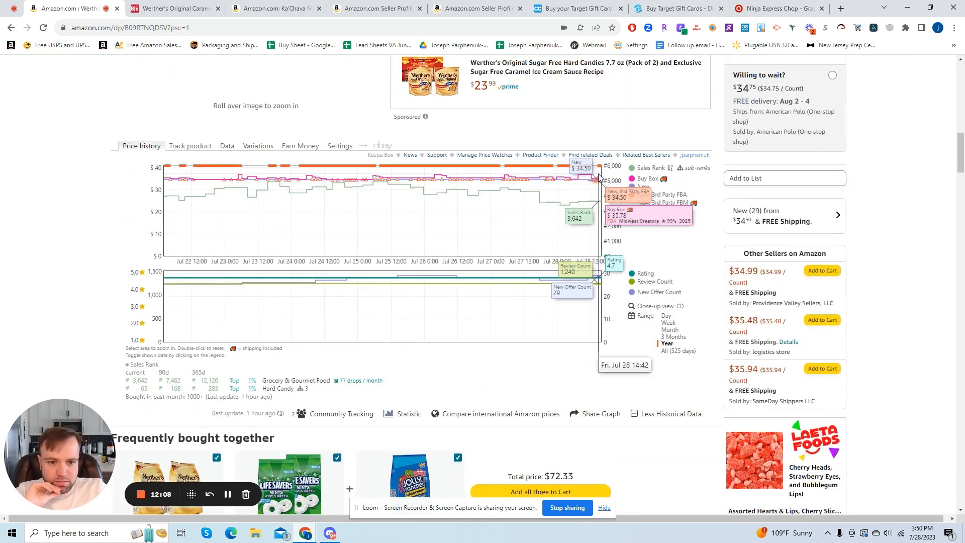
{"action": "scroll", "coordinate": [786, 226], "scroll_direction": "up", "scroll_amount": 5}
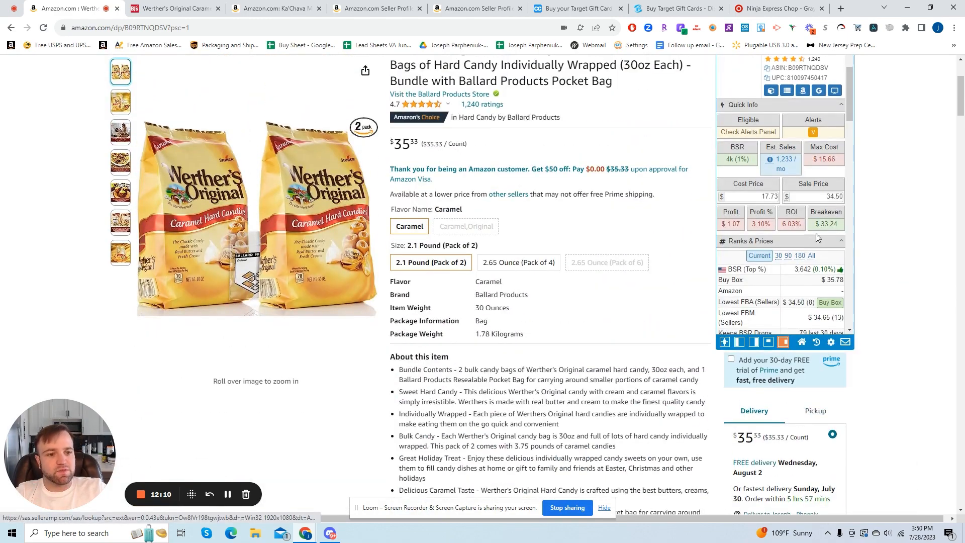
{"action": "type", "text": "35"}
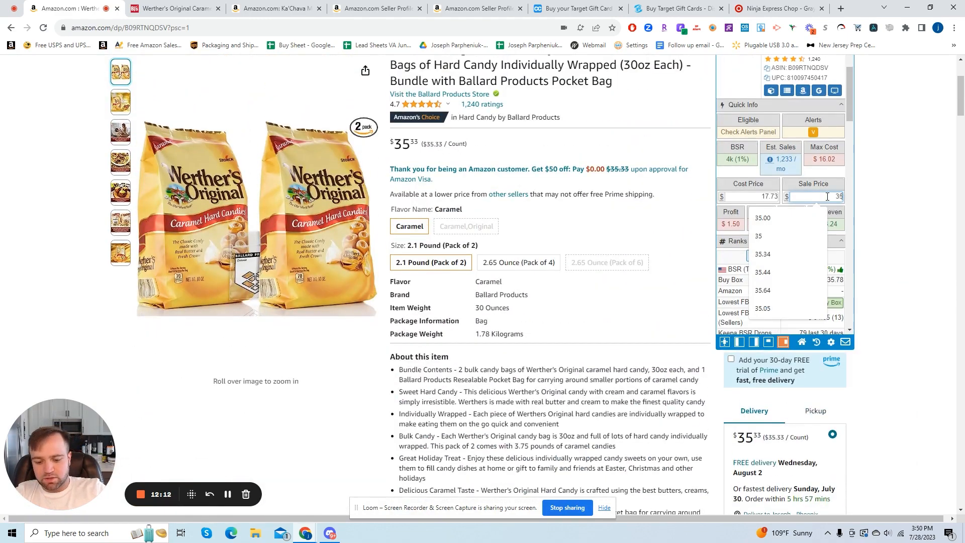
{"action": "type", "text": ".79"}
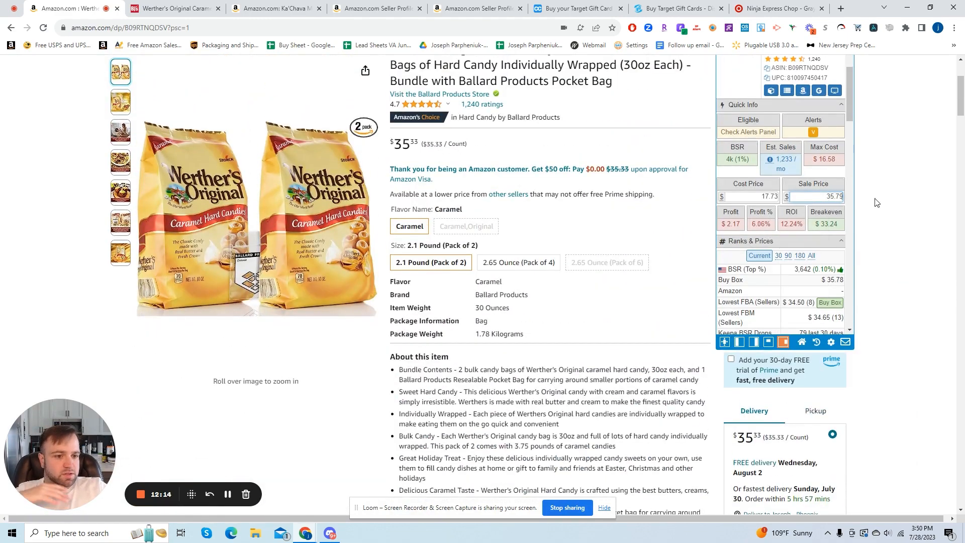
Step: Leave the Werthers listing and go back to the Keepa Product Finder results
{"action": "scroll", "coordinate": [533, 337], "scroll_direction": "down", "scroll_amount": 13}
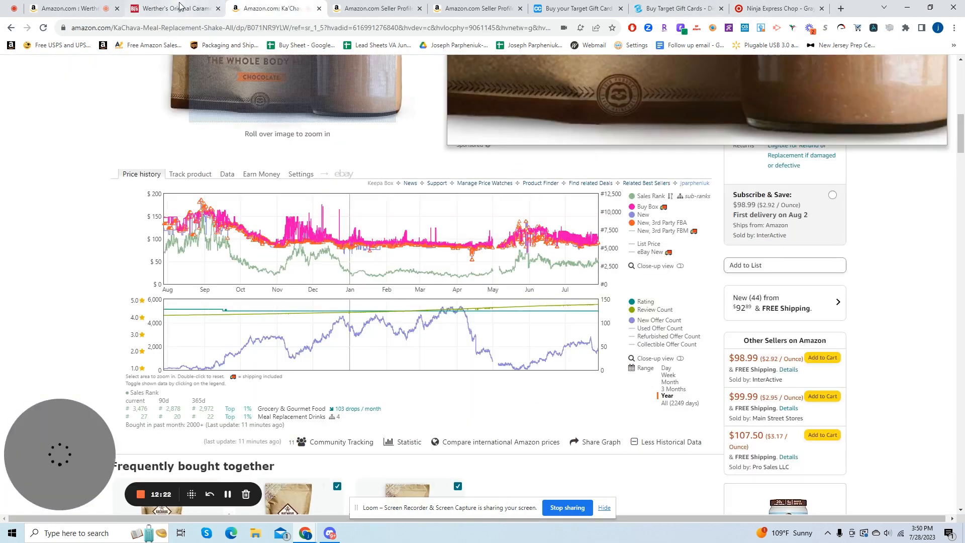
{"action": "left_click", "coordinate": [162, 6]}
{"action": "key", "text": "ctrl+shift+Tab"}
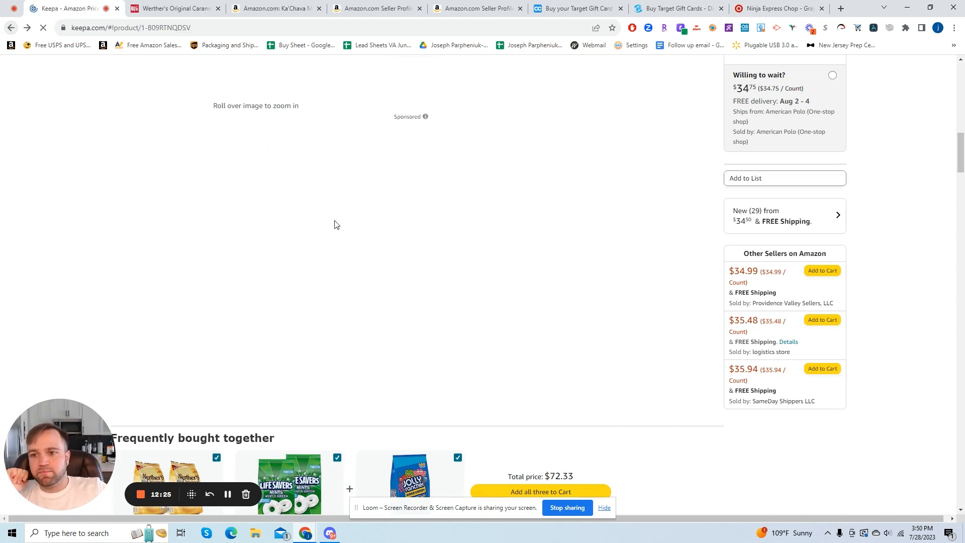
{"action": "left_click", "coordinate": [262, 191]}
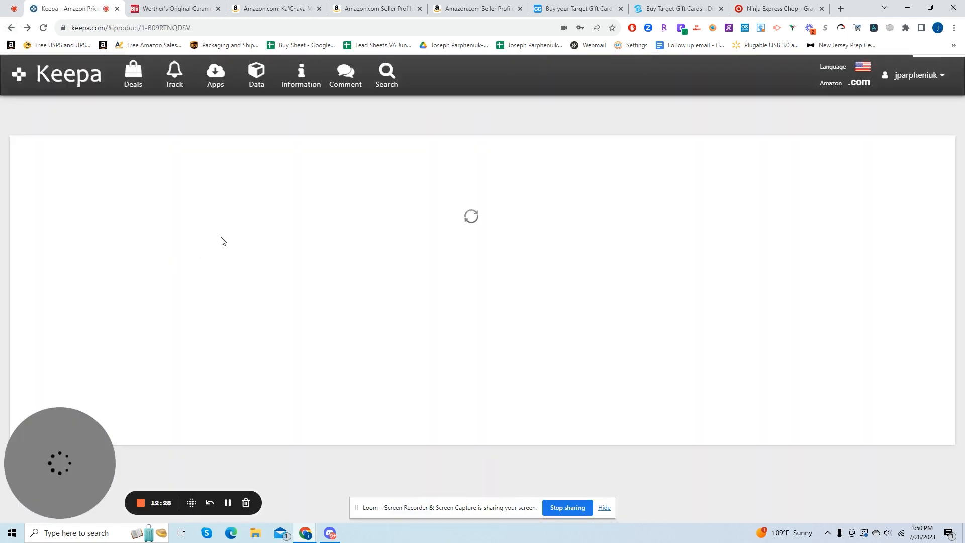
{"action": "left_click", "coordinate": [11, 28]}
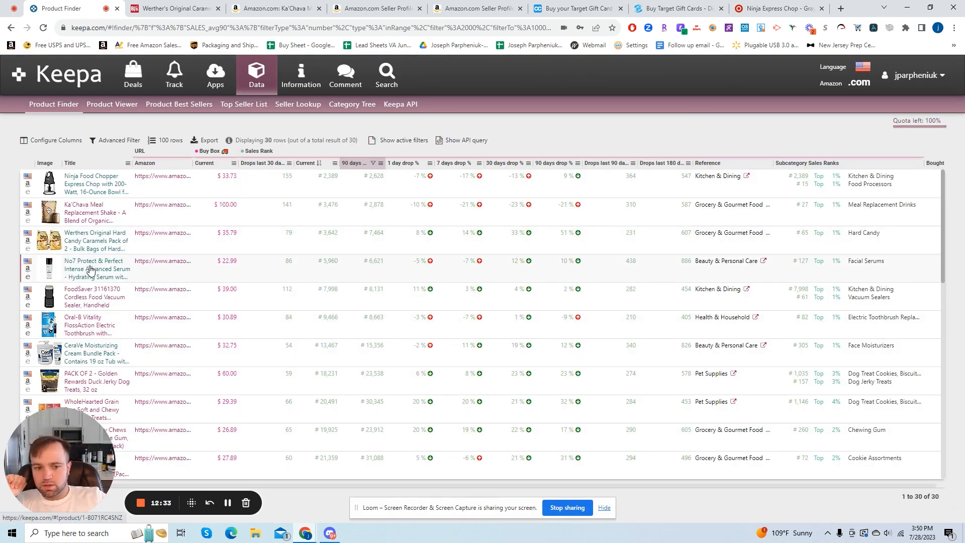
Step: Open the No7 Protect & Perfect serum in Keepa and review its one-year price history, offers and Buy Box statistics
{"action": "left_click", "coordinate": [91, 269]}
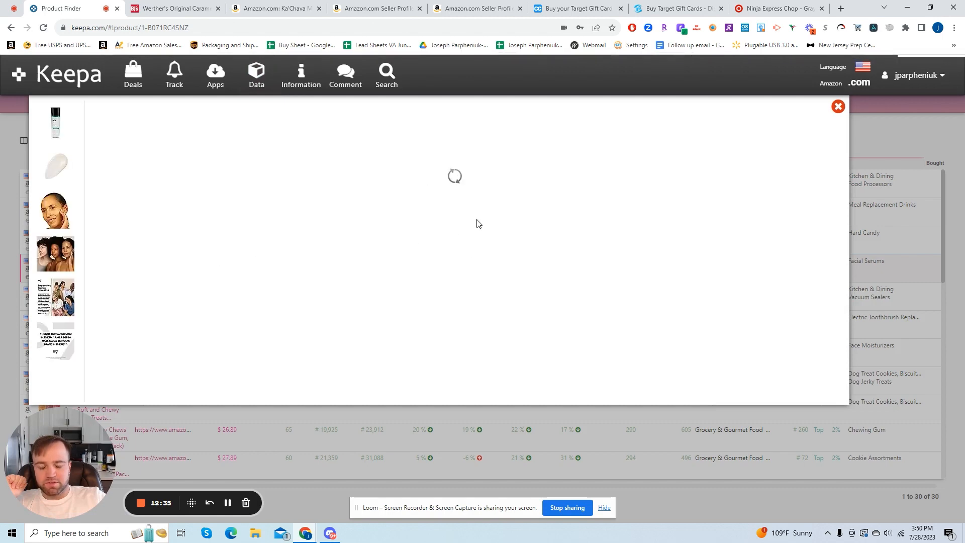
{"action": "left_click", "coordinate": [763, 412]}
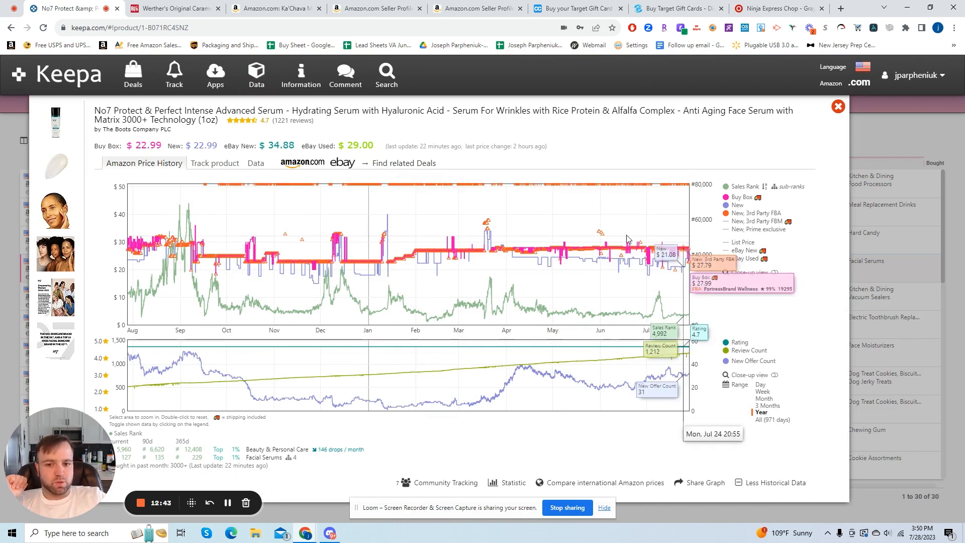
{"action": "left_click", "coordinate": [253, 165]}
{"action": "left_click", "coordinate": [249, 181]}
{"action": "left_click", "coordinate": [210, 182]}
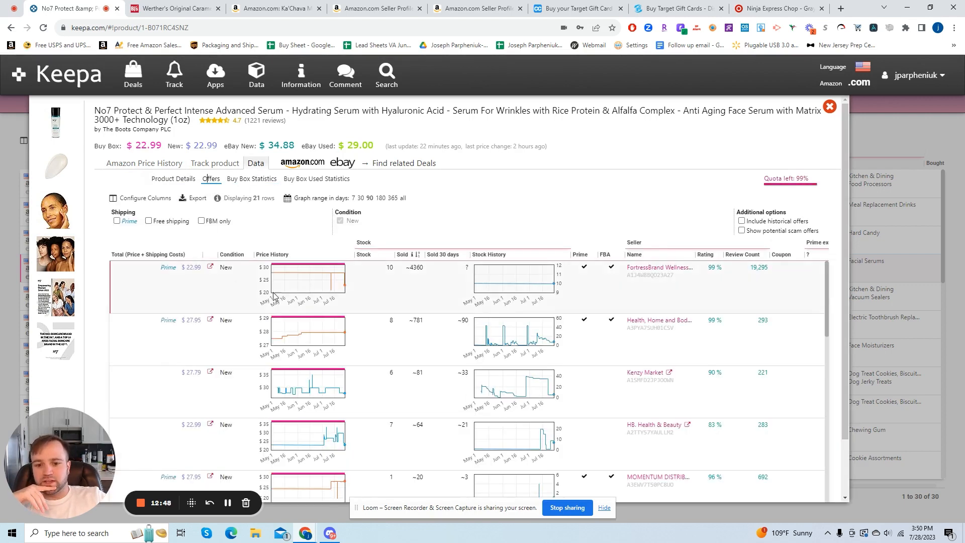
{"action": "left_click", "coordinate": [252, 180]}
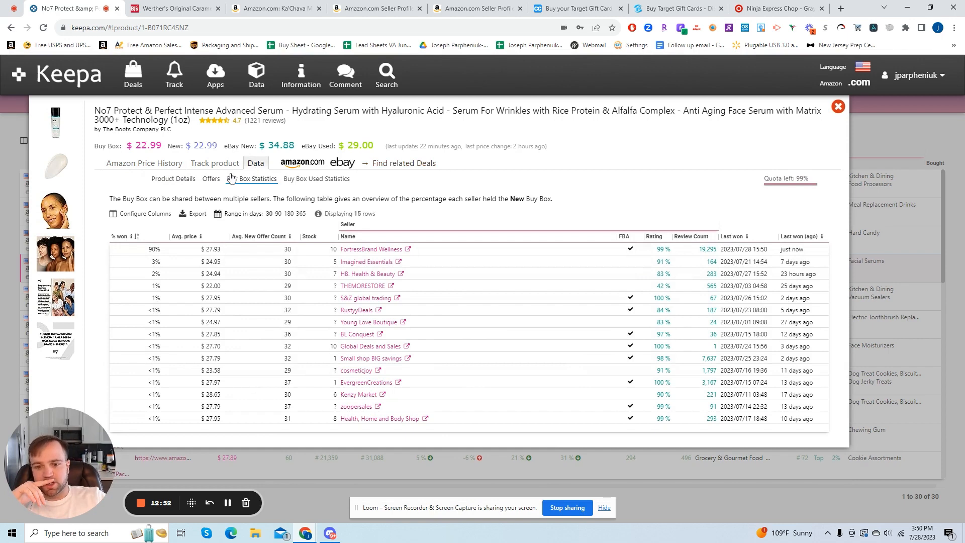
Step: Open the No7 serum's Amazon listing, dismiss the IP alert, and review the SellerAmp profit figures
{"action": "left_click", "coordinate": [287, 166]}
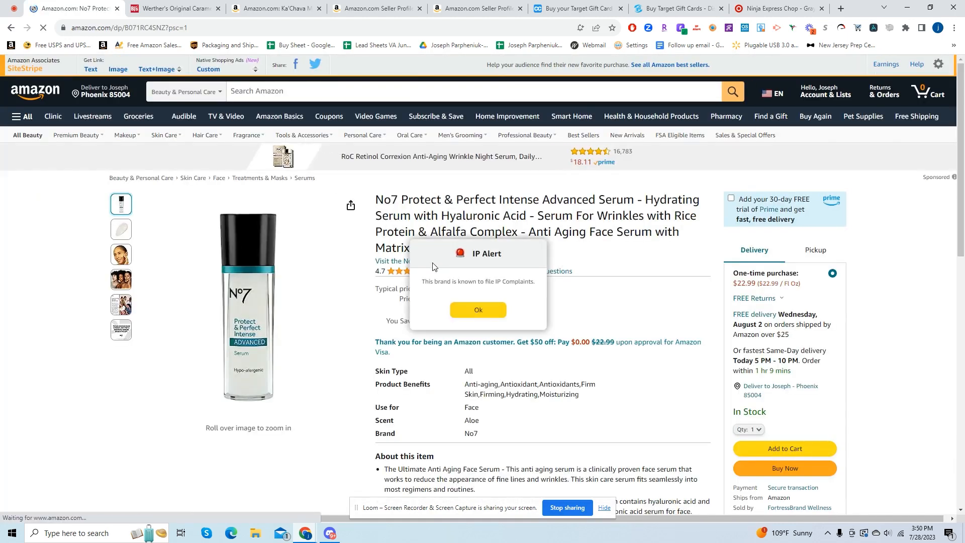
{"action": "left_click", "coordinate": [479, 310]}
{"action": "scroll", "coordinate": [628, 276], "scroll_direction": "down", "scroll_amount": 3}
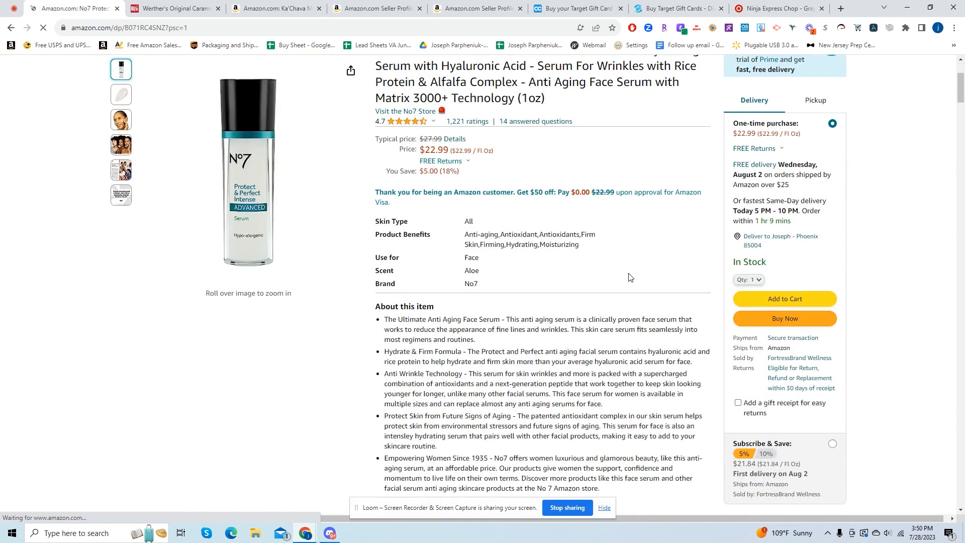
{"action": "scroll", "coordinate": [719, 293], "scroll_direction": "up", "scroll_amount": 3}
{"action": "scroll", "coordinate": [560, 249], "scroll_direction": "down", "scroll_amount": 1}
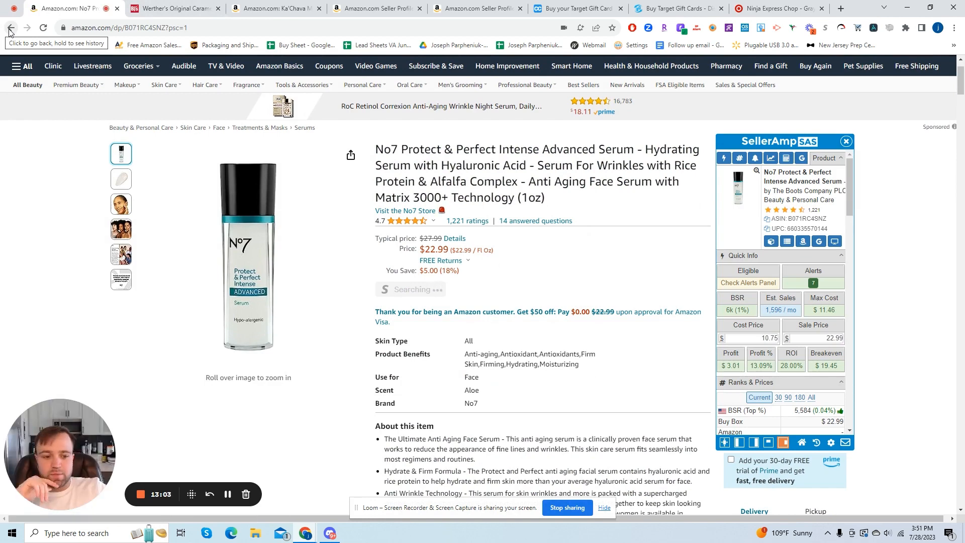
Step: Return to the Product Finder results and examine the FoodSaver 31161370 vacuum sealer's all-time price history, zooming in from December to July
{"action": "left_click", "coordinate": [10, 28]}
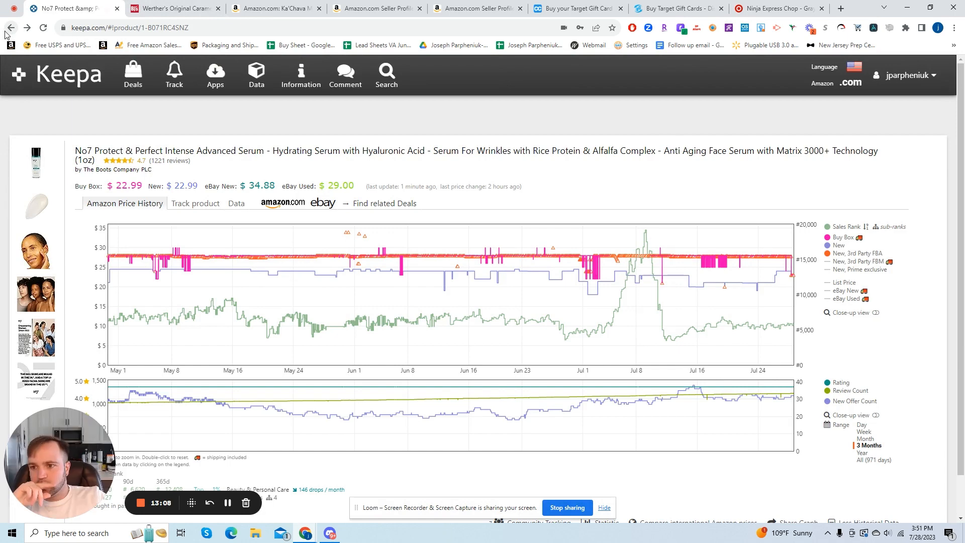
{"action": "left_click", "coordinate": [10, 28]}
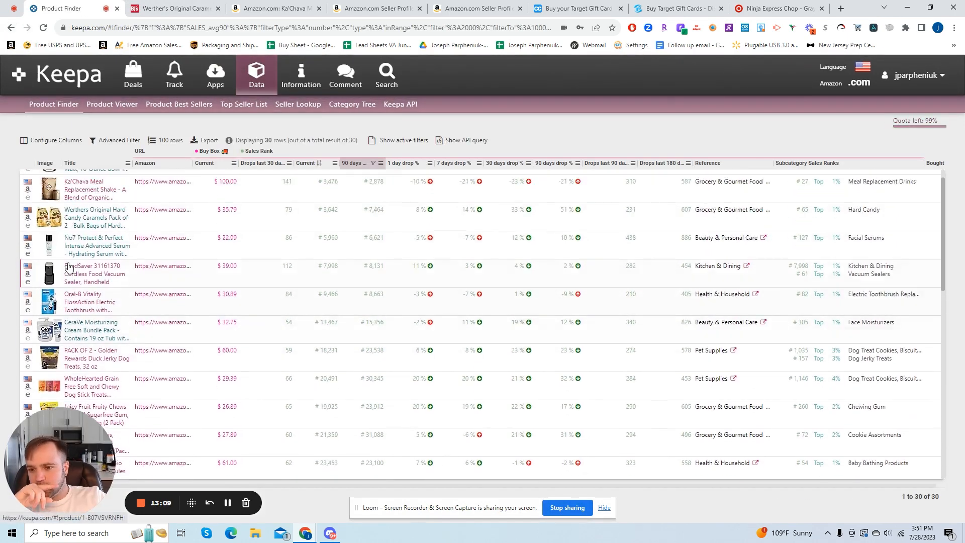
{"action": "left_click", "coordinate": [98, 302]}
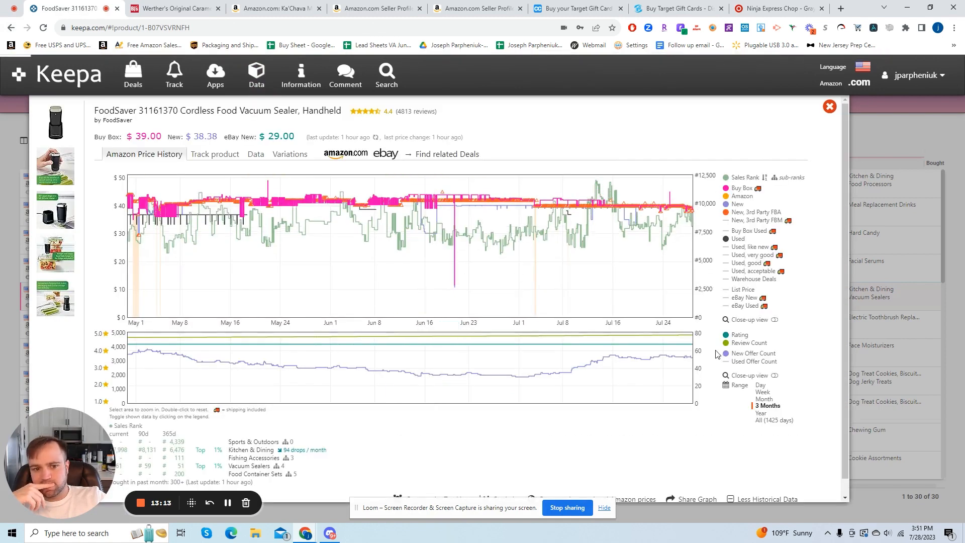
{"action": "left_click", "coordinate": [760, 421]}
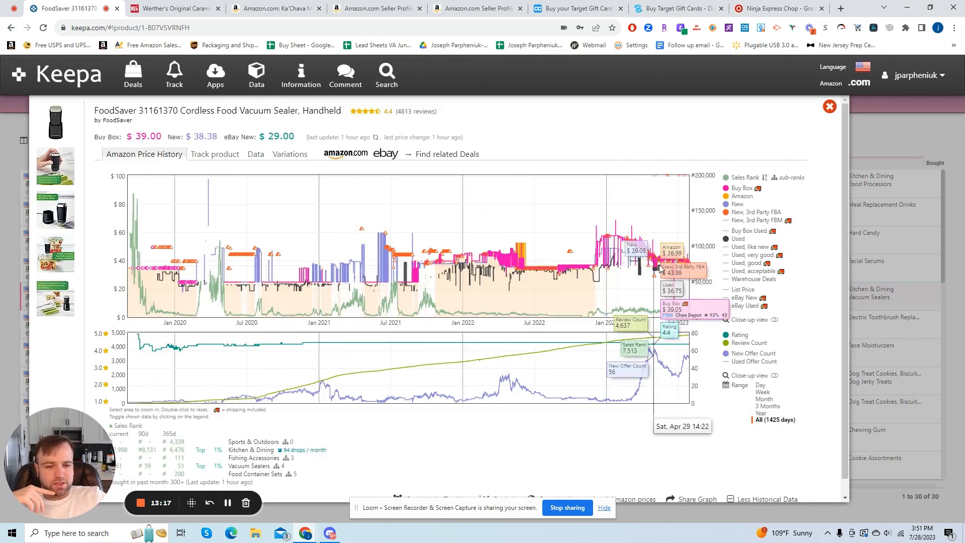
{"action": "left_click_drag", "start_coordinate": [599, 276], "coordinate": [738, 263]}
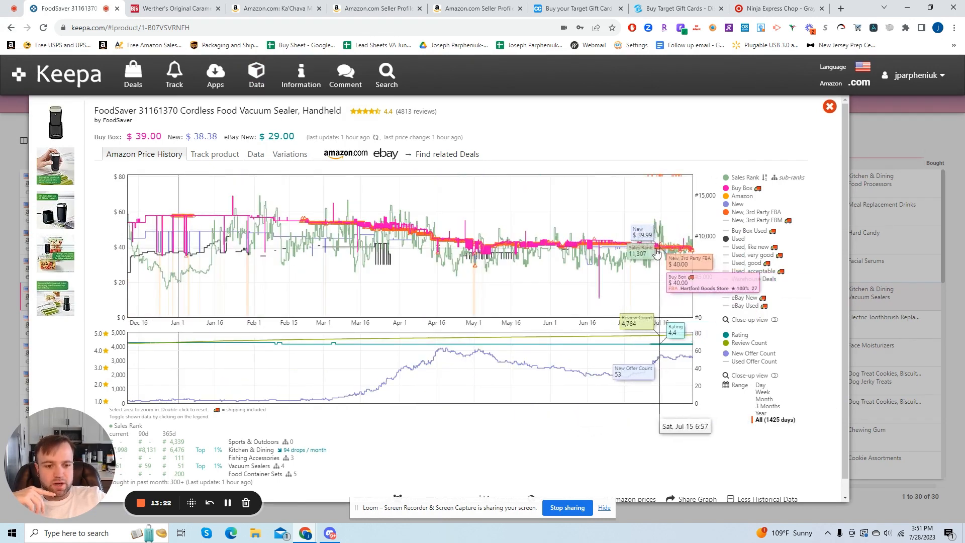
Step: Open the FoodSaver 31161370 sealer's Amazon listing and search Google for its title from SellerAmp
{"action": "left_click", "coordinate": [340, 159]}
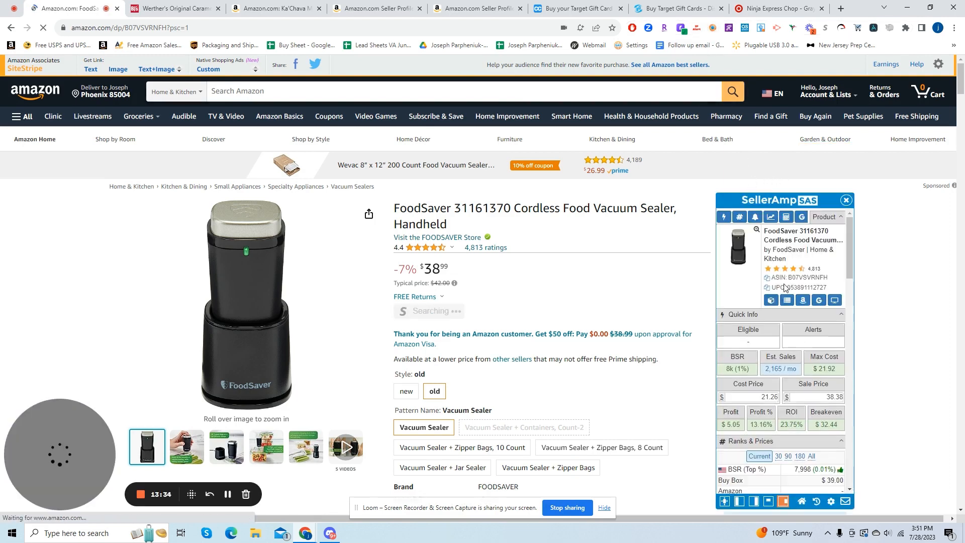
{"action": "left_click", "coordinate": [819, 300]}
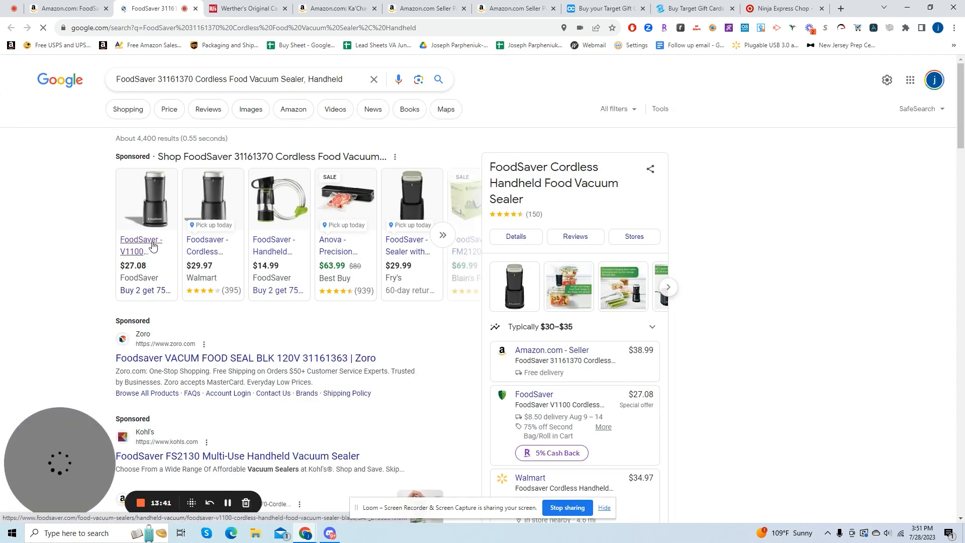
Step: Open the FoodSaver V1100 offer from the Google shopping results and compare the prices of the other retailers
{"action": "left_click", "coordinate": [86, 6]}
{"action": "left_click", "coordinate": [156, 5]}
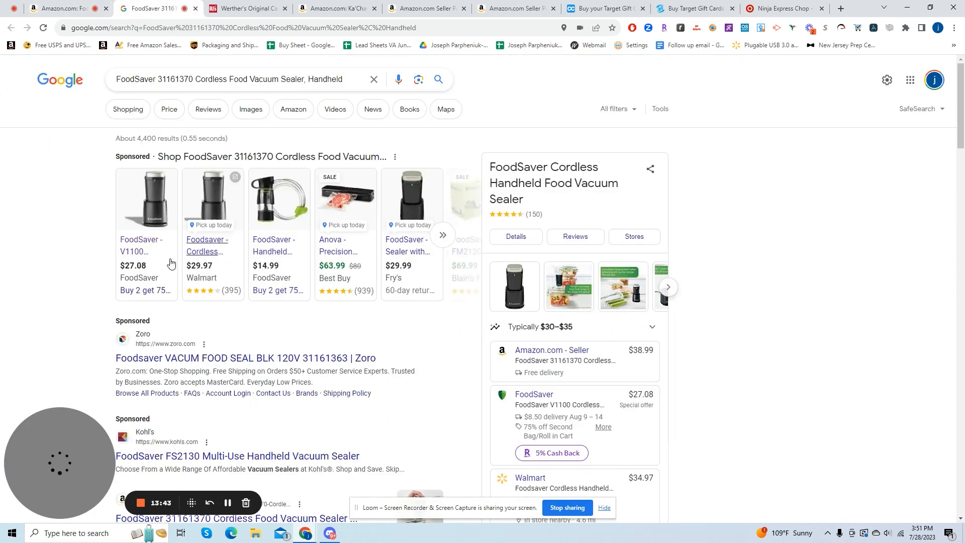
{"action": "left_click", "coordinate": [140, 249]}
{"action": "left_click", "coordinate": [161, 2]}
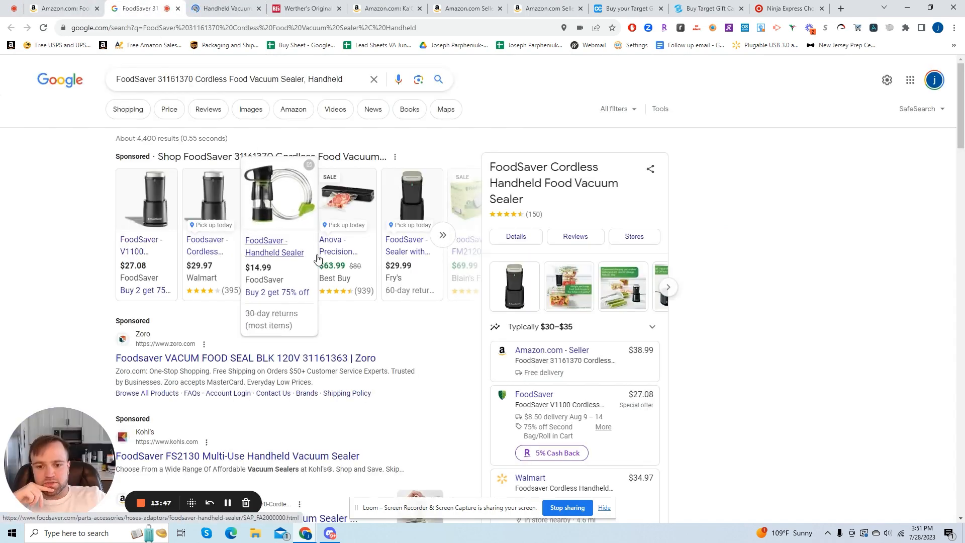
{"action": "mouse_move", "coordinate": [408, 249]}
{"action": "scroll", "coordinate": [505, 351], "scroll_direction": "down", "scroll_amount": 4}
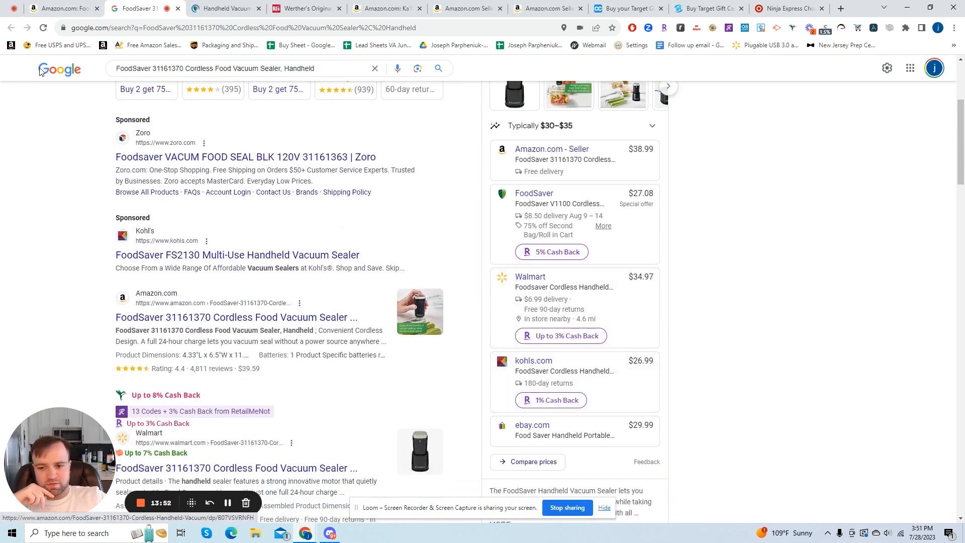
Step: Check the sealer's Amazon listing, open FoodSaver's V1100 product page, dismiss the cash-back offers, and review its price and discounts
{"action": "left_click", "coordinate": [66, 8]}
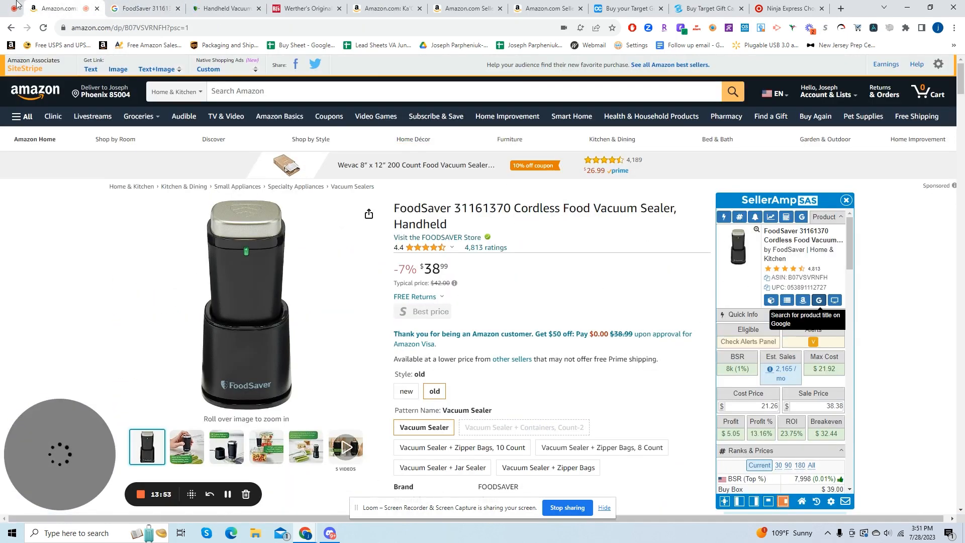
{"action": "left_click", "coordinate": [211, 8]}
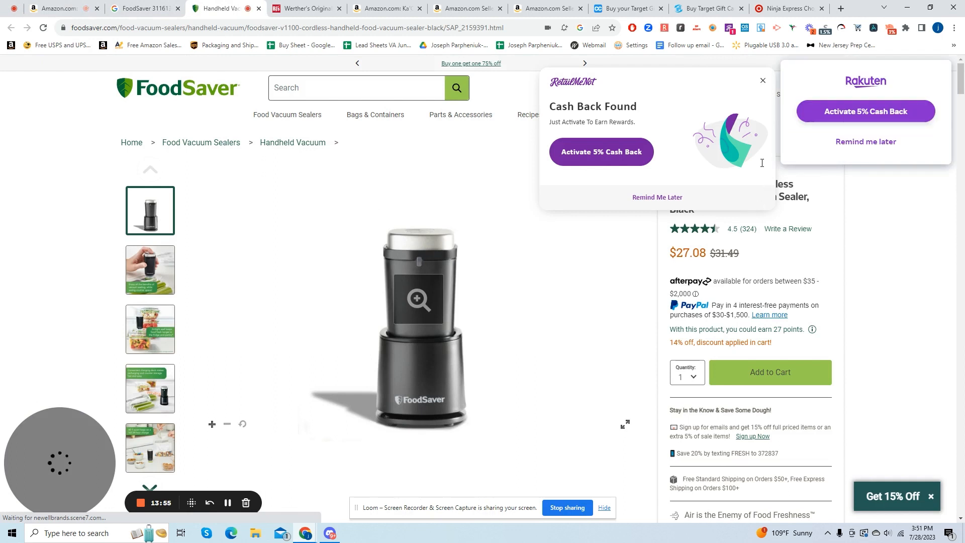
{"action": "left_click", "coordinate": [763, 83]}
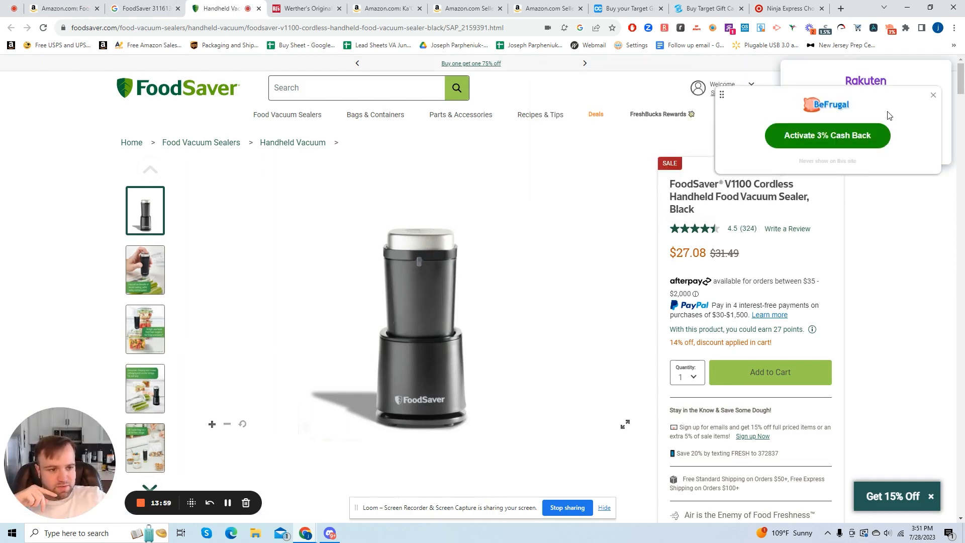
{"action": "left_click", "coordinate": [931, 99]}
{"action": "left_click", "coordinate": [896, 146]}
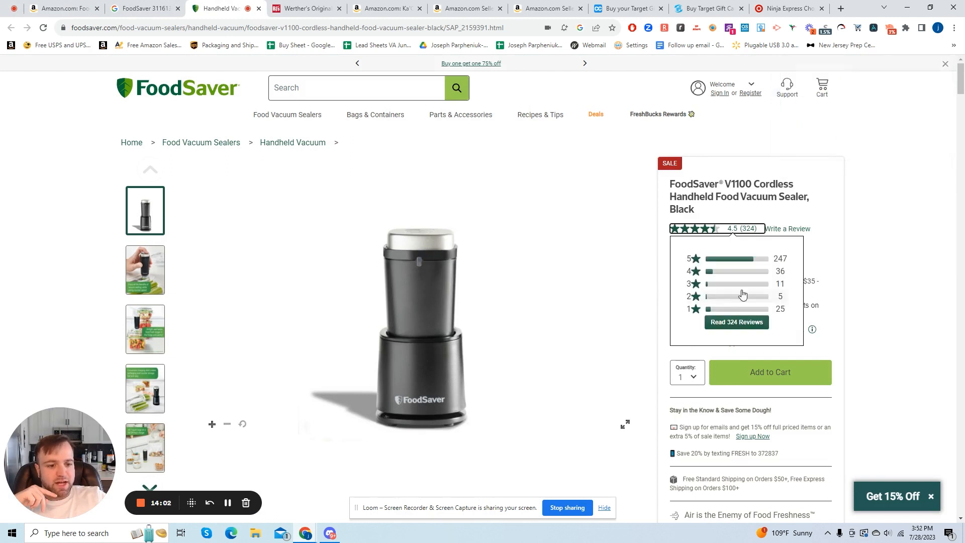
{"action": "scroll", "coordinate": [861, 311], "scroll_direction": "down", "scroll_amount": 1}
{"action": "scroll", "coordinate": [862, 311], "scroll_direction": "down", "scroll_amount": 1}
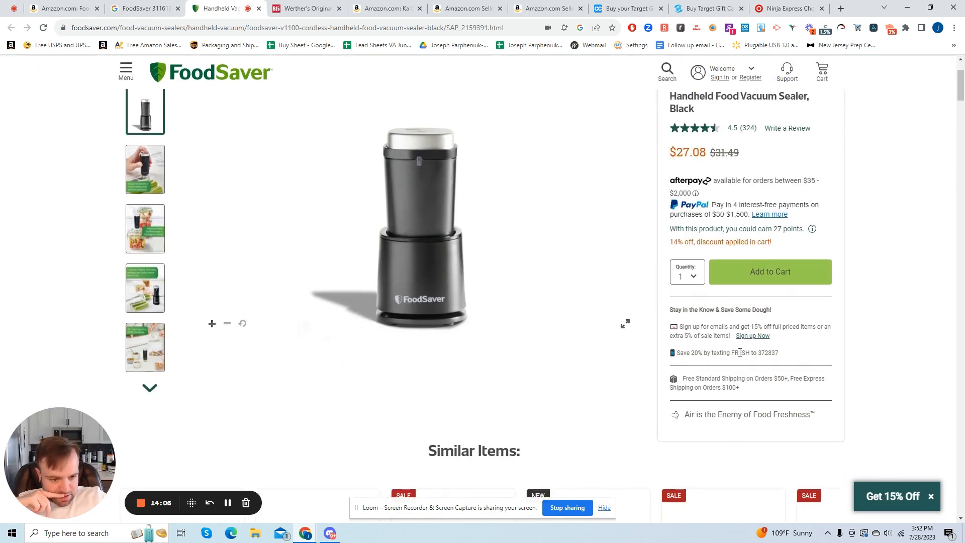
Step: Add five FoodSaver V1100 sealers to the cart and open the cart
{"action": "left_click", "coordinate": [693, 270]}
{"action": "left_click", "coordinate": [682, 331]}
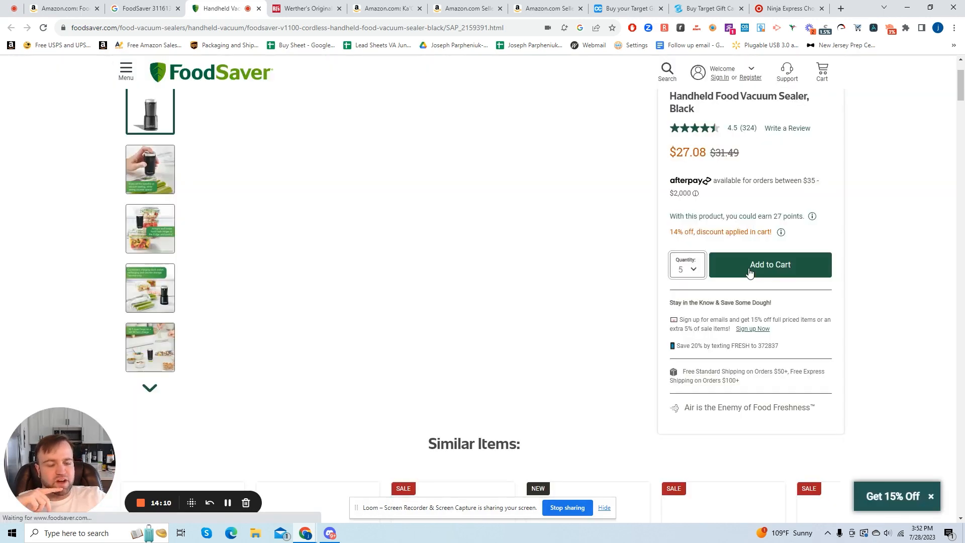
{"action": "left_click", "coordinate": [748, 271]}
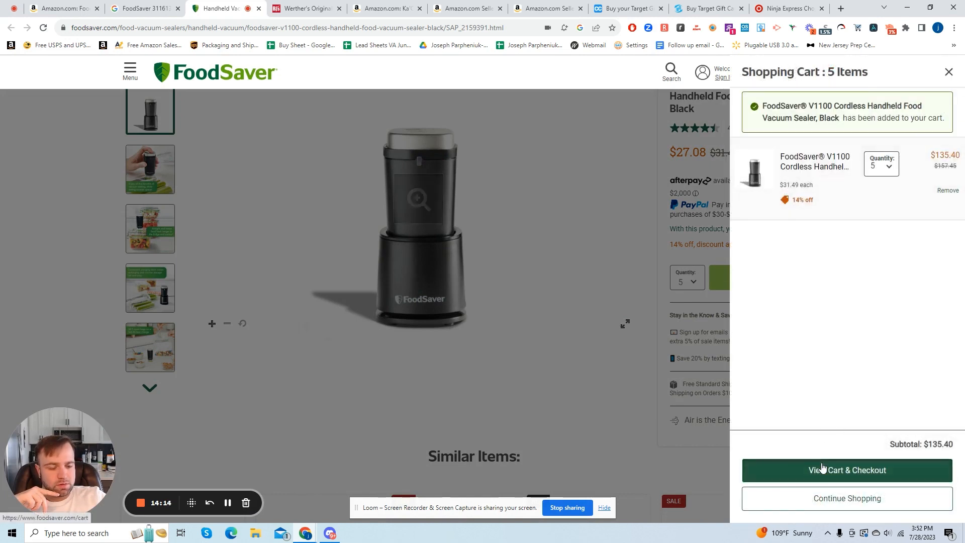
{"action": "left_click", "coordinate": [821, 469]}
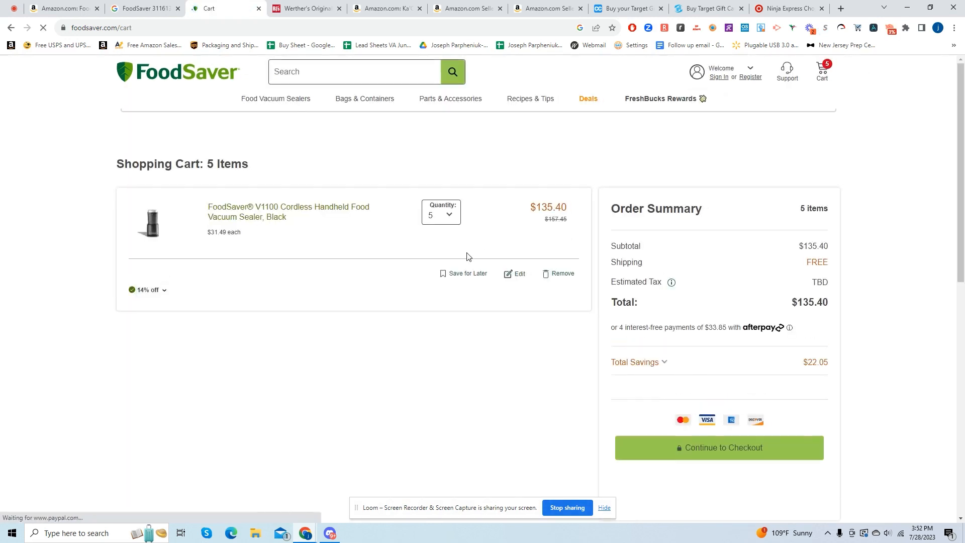
Step: Test the Capital One Shopping coupon codes on the FoodSaver cart and close the results
{"action": "scroll", "coordinate": [653, 390], "scroll_direction": "down", "scroll_amount": 1}
{"action": "scroll", "coordinate": [653, 390], "scroll_direction": "down", "scroll_amount": 2}
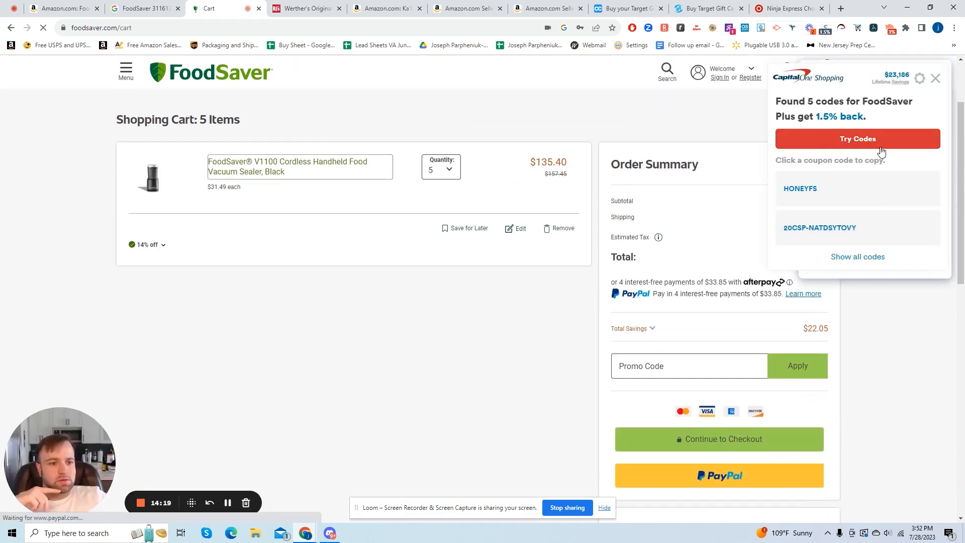
{"action": "left_click", "coordinate": [872, 143]}
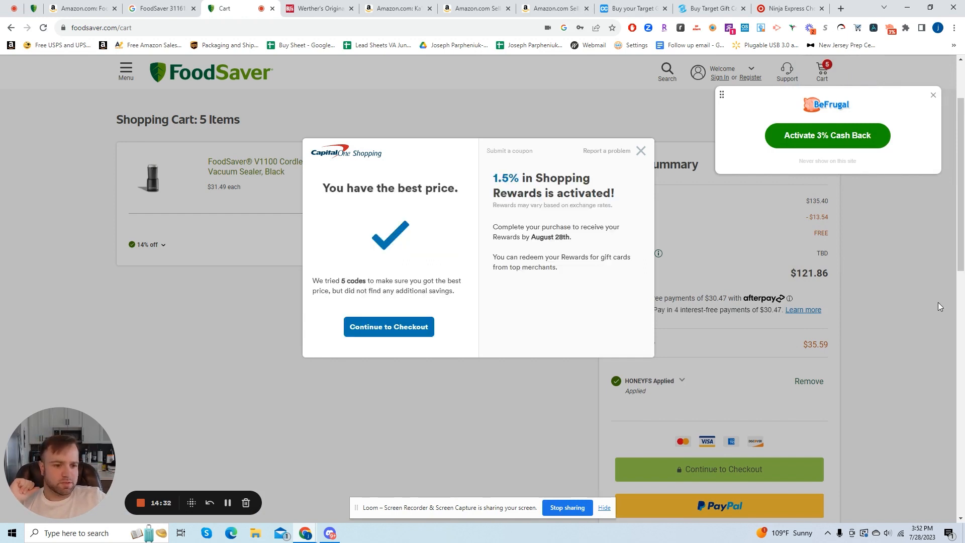
{"action": "left_click", "coordinate": [640, 150]}
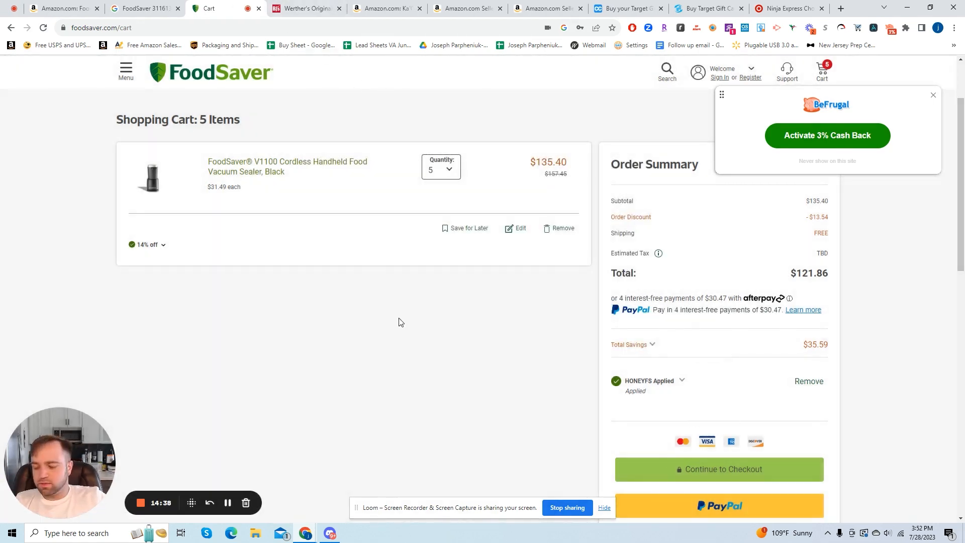
Step: Return to the Amazon listing and calculate the SellerAmp unit cost from 122/5, setting the cost price to 22.55
{"action": "key", "text": "ctrl+1"}
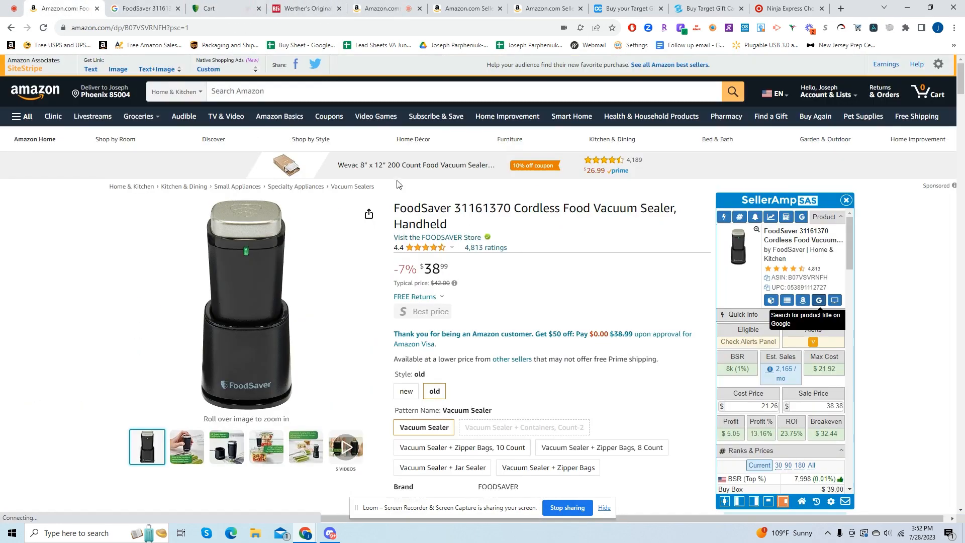
{"action": "double_click", "coordinate": [757, 408]}
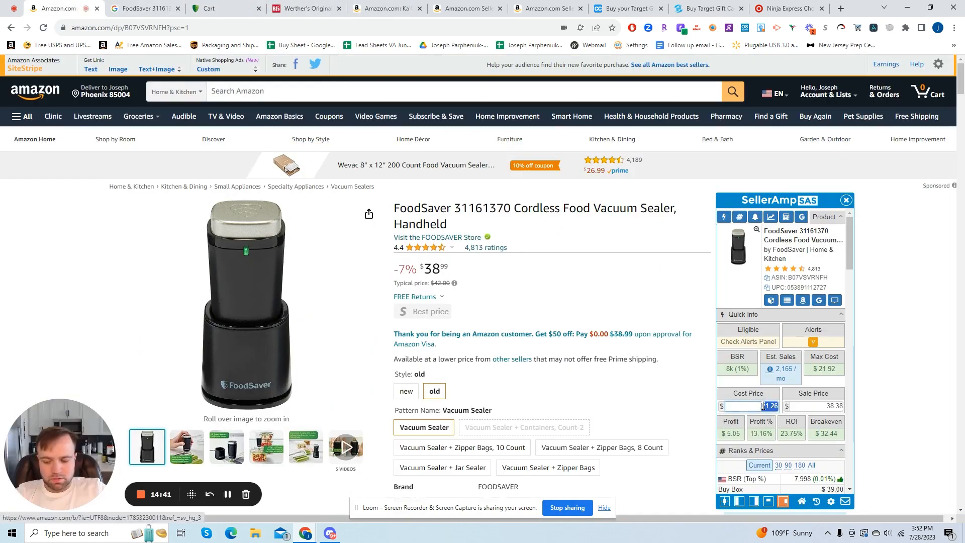
{"action": "type", "text": "1.22"}
{"action": "key", "text": "BackSpace"}
{"action": "key", "text": "BackSpace"}
{"action": "key", "text": "BackSpace"}
{"action": "type", "text": "2200"}
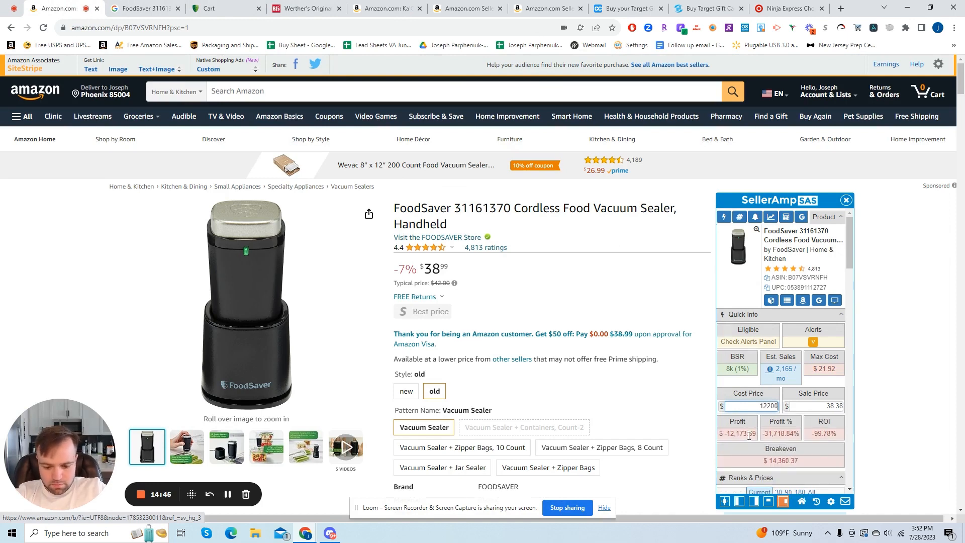
{"action": "type", "text": "/5"}
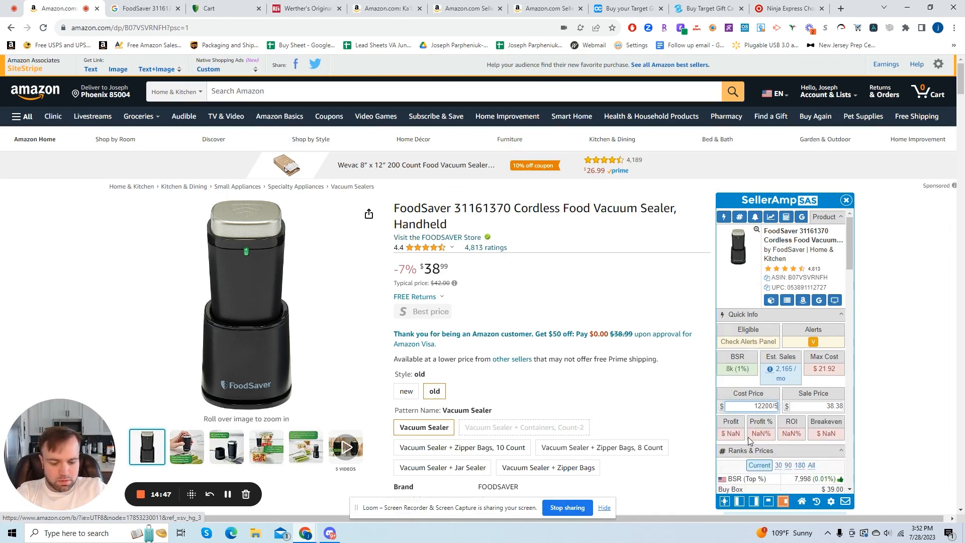
{"action": "key", "text": "BackSpace"}
{"action": "key", "text": "BackSpace"}
{"action": "key", "text": "BackSpace"}
{"action": "key", "text": "BackSpace"}
{"action": "type", "text": "/5"}
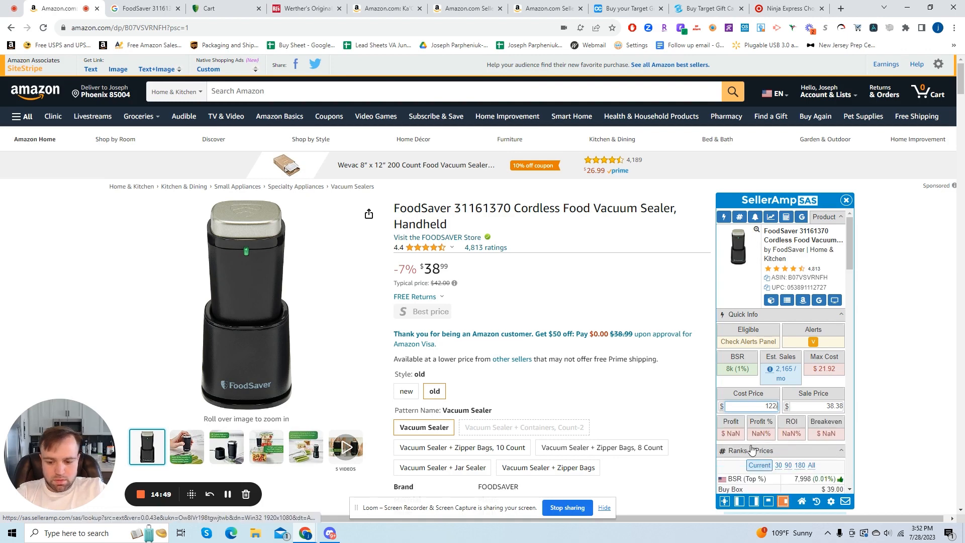
{"action": "key", "text": "Return"}
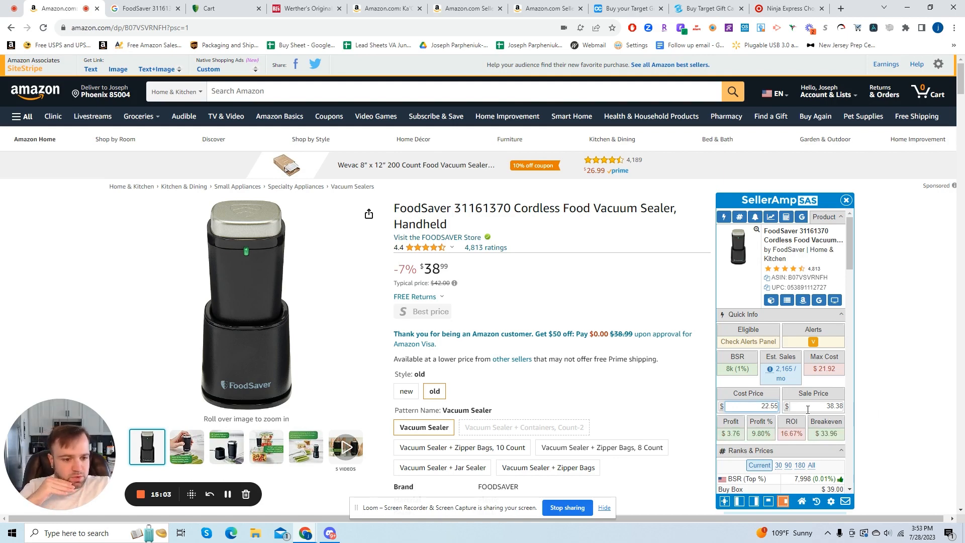
Step: Zoom the listing's Keepa price history in on mid to late July
{"action": "scroll", "coordinate": [824, 412], "scroll_direction": "down", "scroll_amount": 7}
{"action": "scroll", "coordinate": [411, 358], "scroll_direction": "down", "scroll_amount": 7}
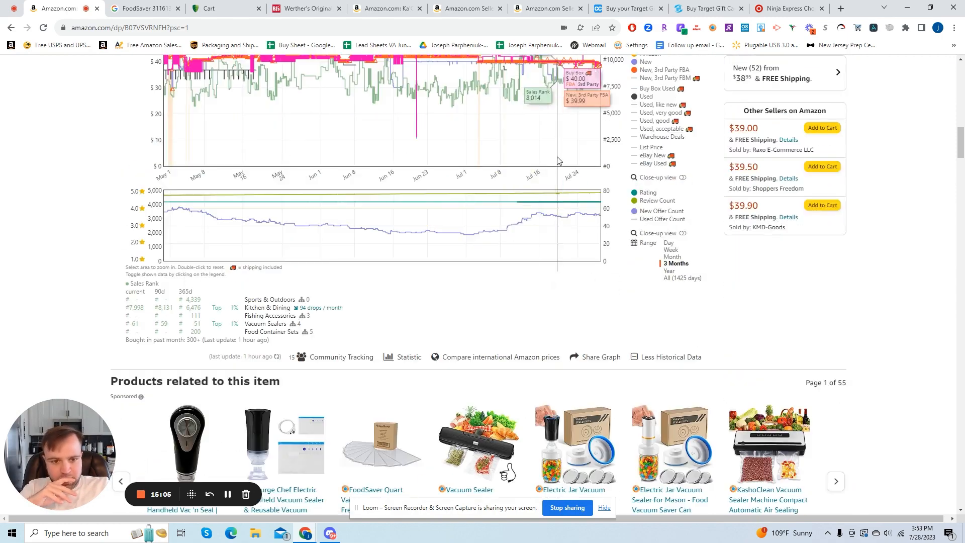
{"action": "scroll", "coordinate": [521, 261], "scroll_direction": "up", "scroll_amount": 3}
{"action": "left_click_drag", "start_coordinate": [520, 261], "coordinate": [600, 252]}
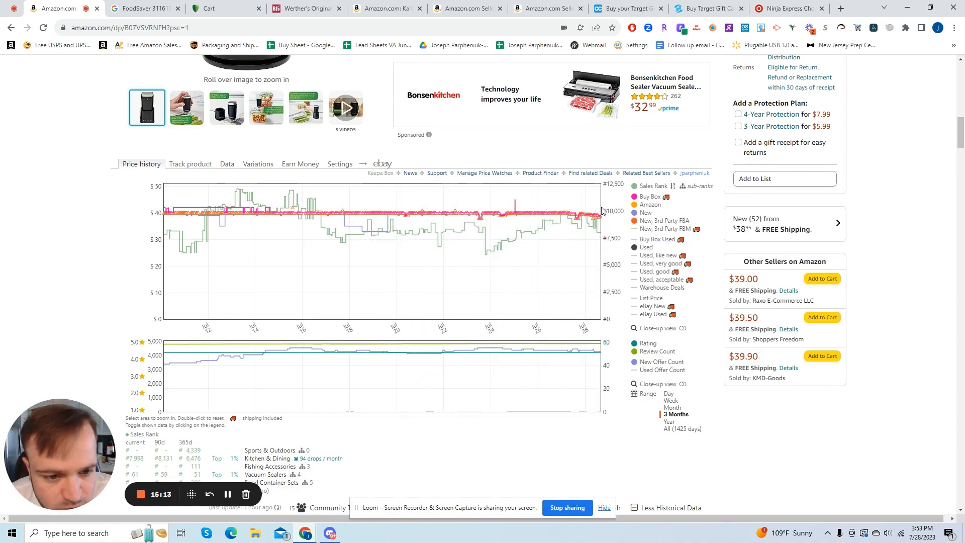
Step: Set the SellerAmp sale price to 40
{"action": "scroll", "coordinate": [578, 221], "scroll_direction": "up", "scroll_amount": 4}
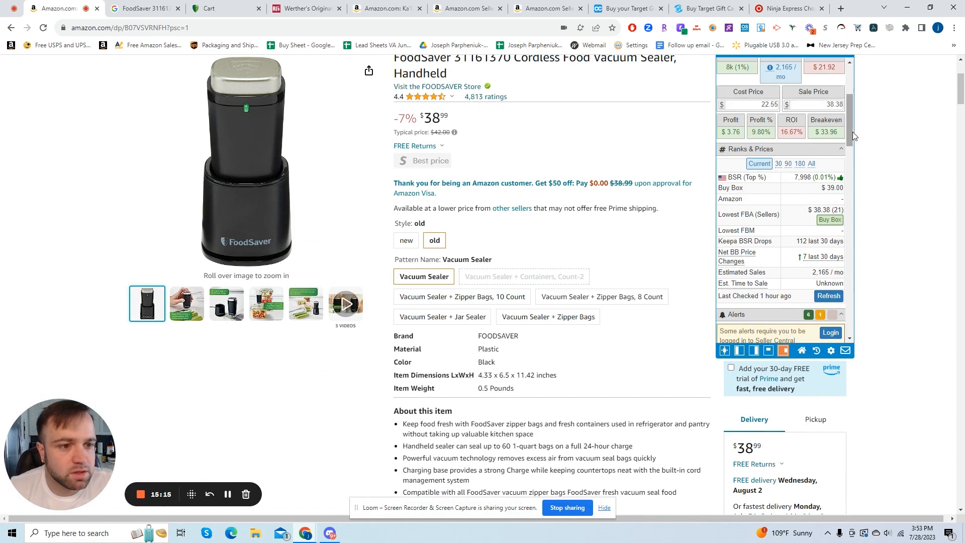
{"action": "type", "text": "40"}
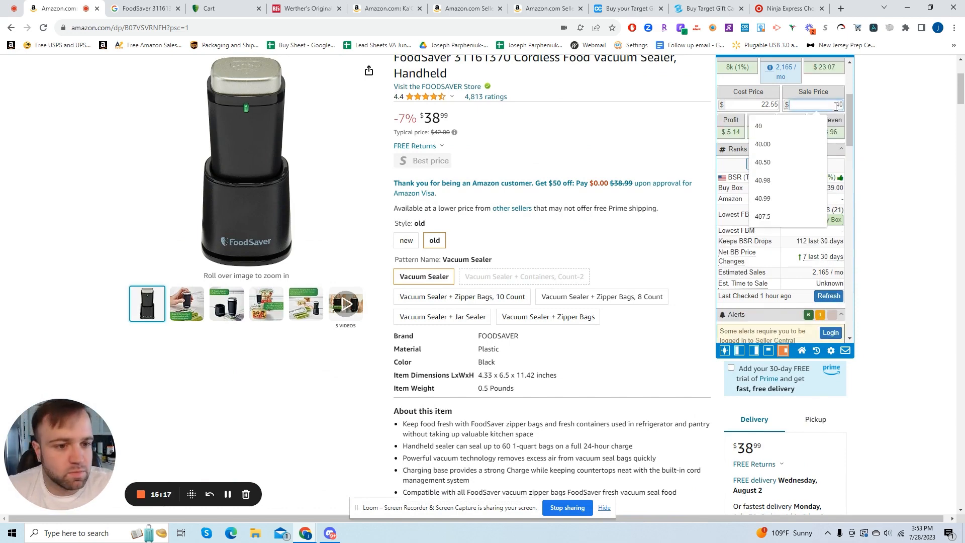
{"action": "left_click", "coordinate": [741, 147]}
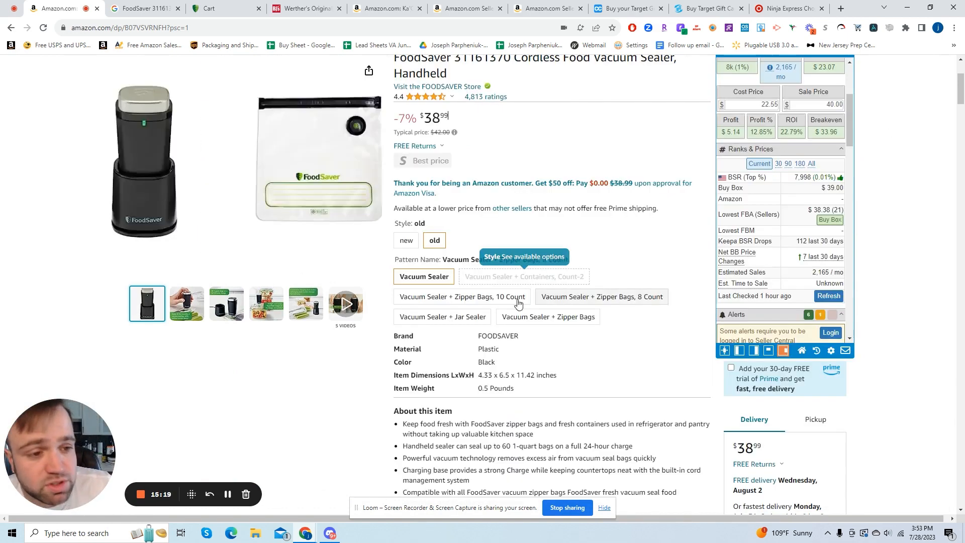
Step: Examine the Keepa chart over the one-year range, zooming in on the latest days and on late January through July
{"action": "scroll", "coordinate": [441, 291], "scroll_direction": "down", "scroll_amount": 8}
{"action": "scroll", "coordinate": [476, 302], "scroll_direction": "down", "scroll_amount": 4}
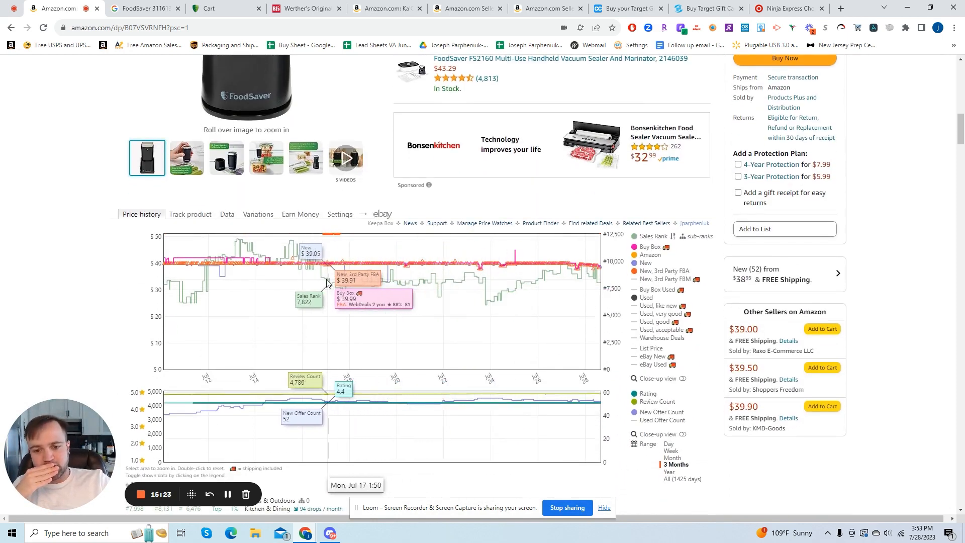
{"action": "left_click", "coordinate": [673, 472]}
{"action": "left_click_drag", "start_coordinate": [572, 343], "coordinate": [672, 289]}
{"action": "left_click_drag", "start_coordinate": [568, 284], "coordinate": [600, 285]}
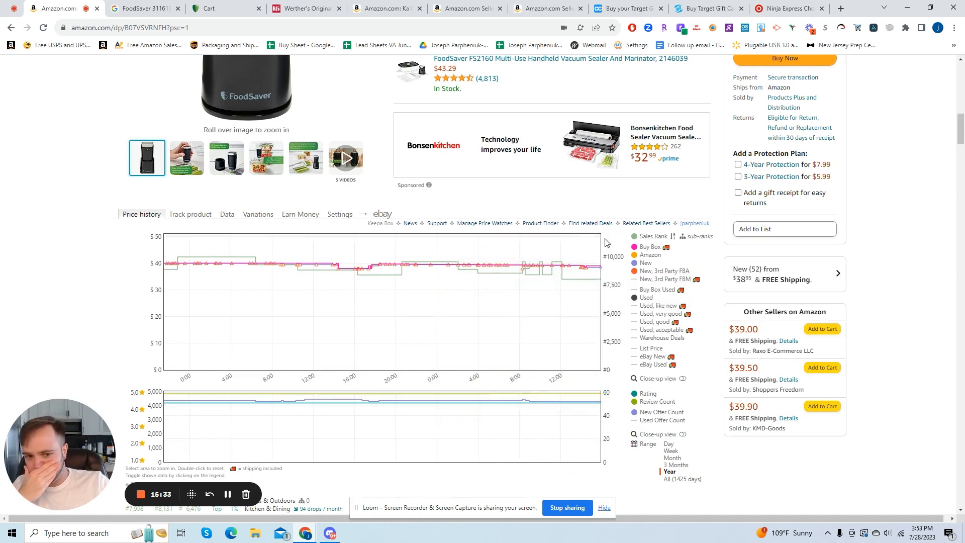
{"action": "left_click", "coordinate": [668, 471]}
{"action": "left_click_drag", "start_coordinate": [565, 329], "coordinate": [643, 304]}
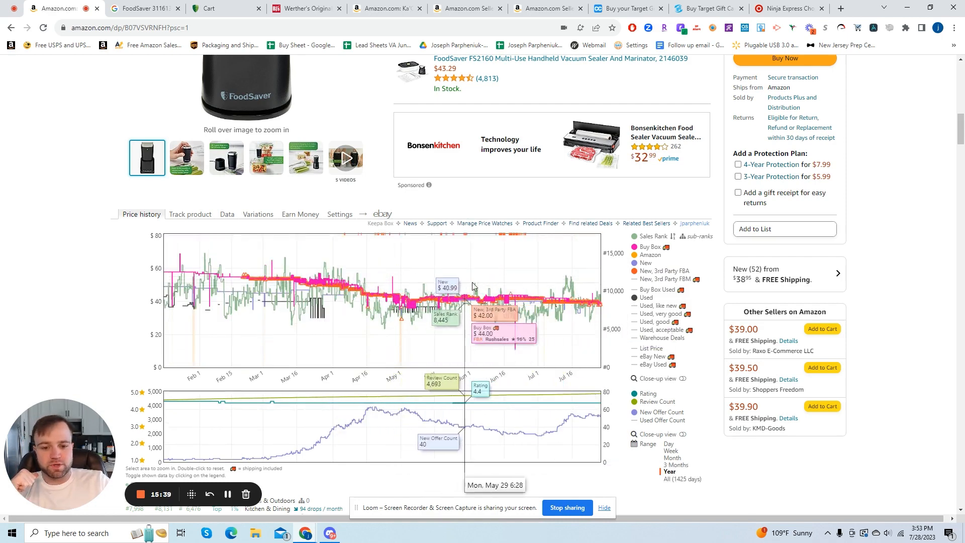
Step: Return to the FoodSaver cart, dismiss the BeFrugal offer, and remove the HONEYFS promo code
{"action": "scroll", "coordinate": [548, 281], "scroll_direction": "up", "scroll_amount": 4}
{"action": "scroll", "coordinate": [641, 284], "scroll_direction": "up", "scroll_amount": 3}
{"action": "left_click", "coordinate": [221, 9]}
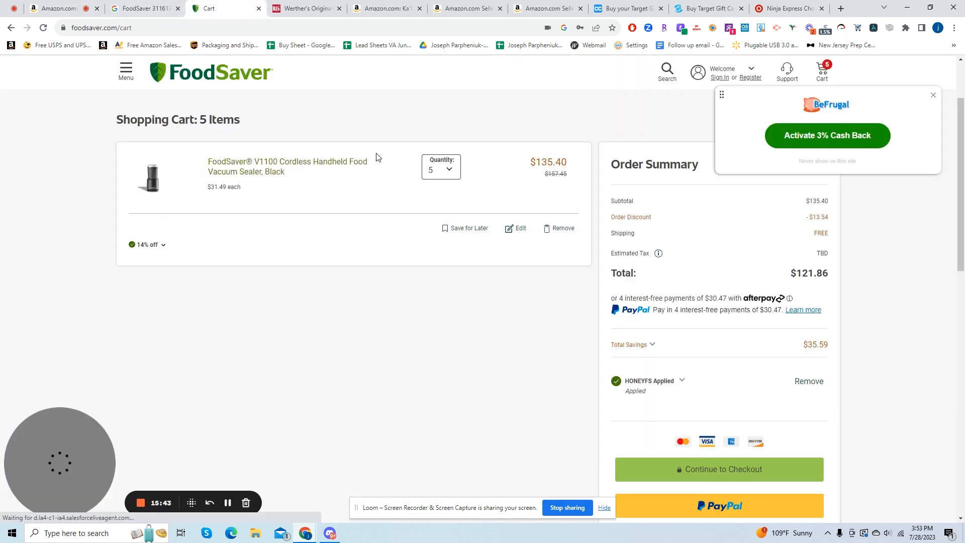
{"action": "left_click", "coordinate": [933, 96]}
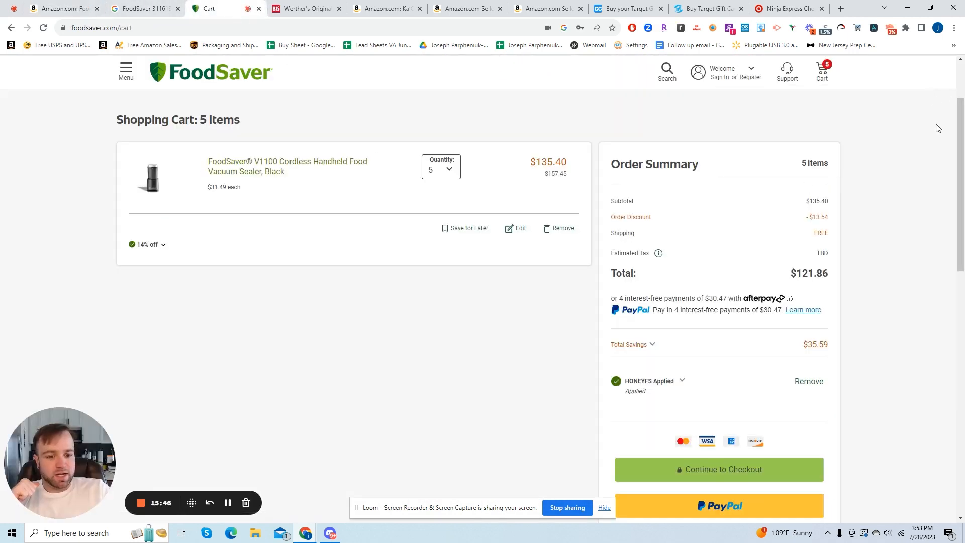
{"action": "left_click", "coordinate": [802, 381]}
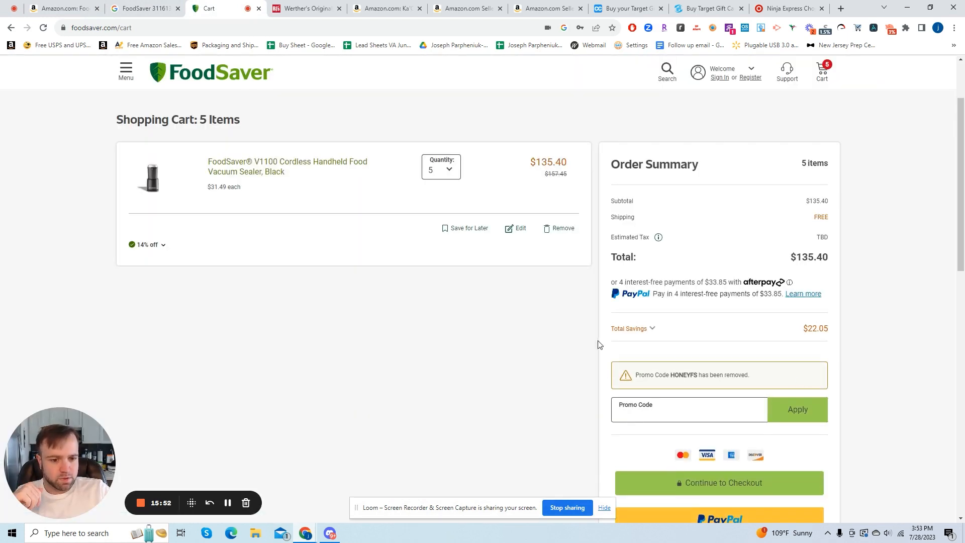
Step: Copy HONEYFS from the cart notice into the promo code field and apply it to the order
{"action": "left_click", "coordinate": [670, 408]}
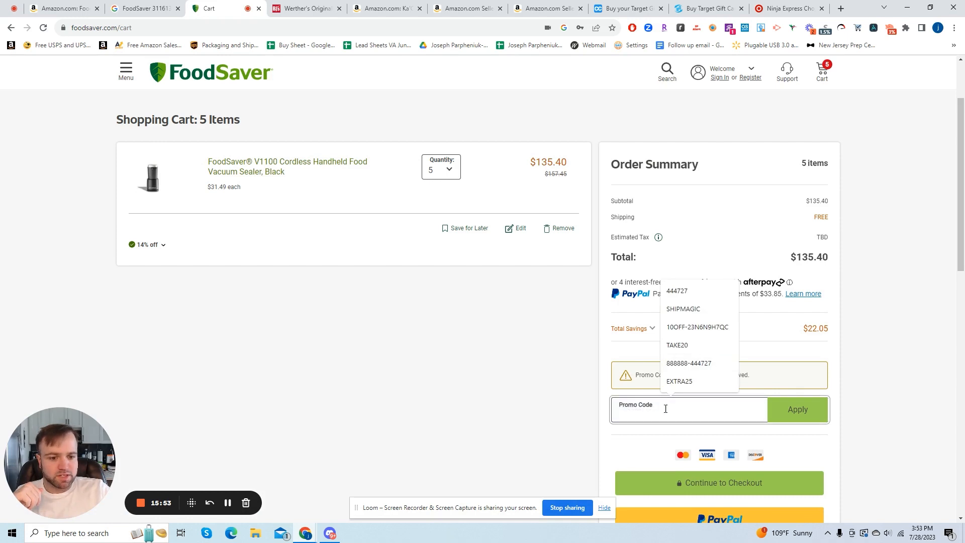
{"action": "scroll", "coordinate": [694, 405], "scroll_direction": "down", "scroll_amount": 1}
{"action": "left_click_drag", "start_coordinate": [699, 322], "coordinate": [686, 323]}
{"action": "right_click", "coordinate": [672, 323]}
{"action": "left_click", "coordinate": [684, 330]}
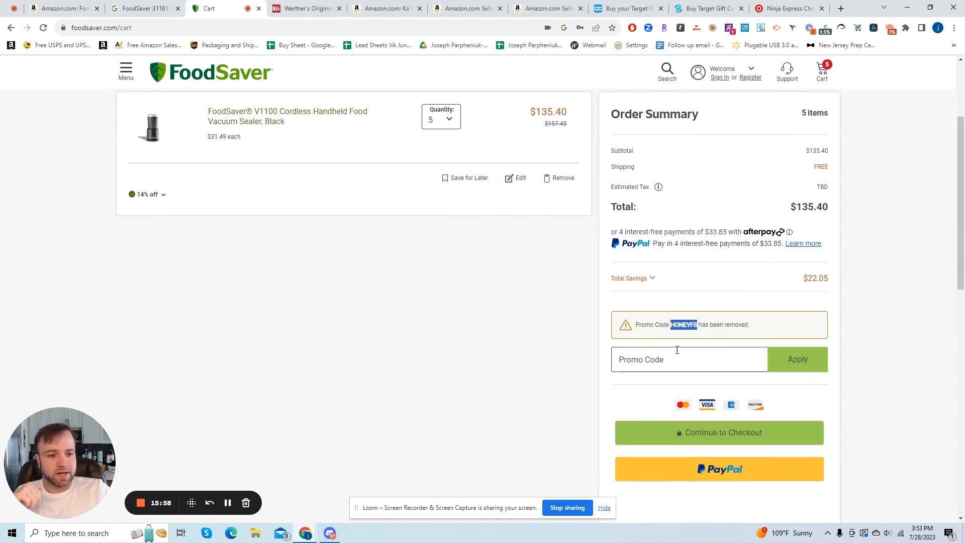
{"action": "left_click", "coordinate": [674, 358]}
{"action": "right_click", "coordinate": [674, 356]}
{"action": "left_click", "coordinate": [699, 251]}
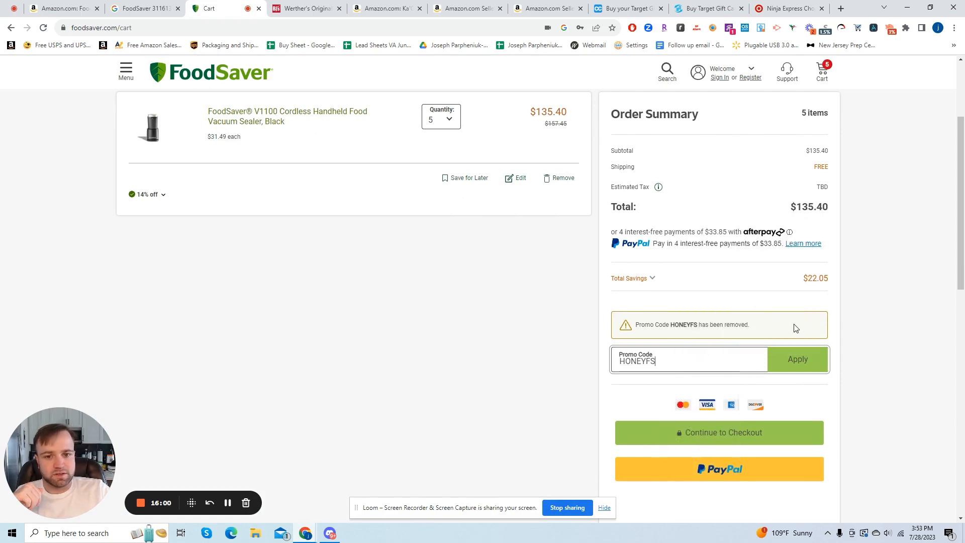
{"action": "left_click", "coordinate": [802, 355]}
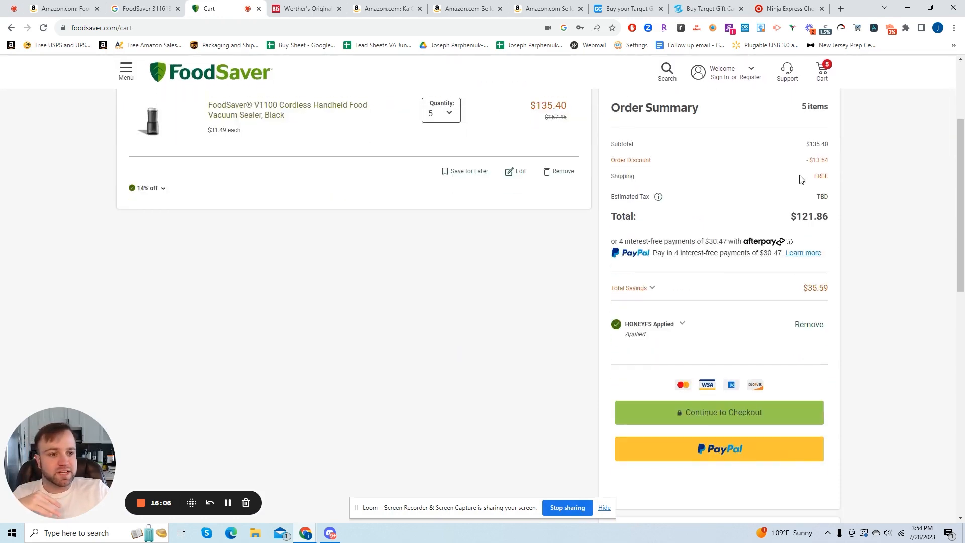
Step: Open the "Buy one get one 75% off" promotion, examine which Bags & Containers products it covers, and return to the cart
{"action": "scroll", "coordinate": [709, 268], "scroll_direction": "up", "scroll_amount": 3}
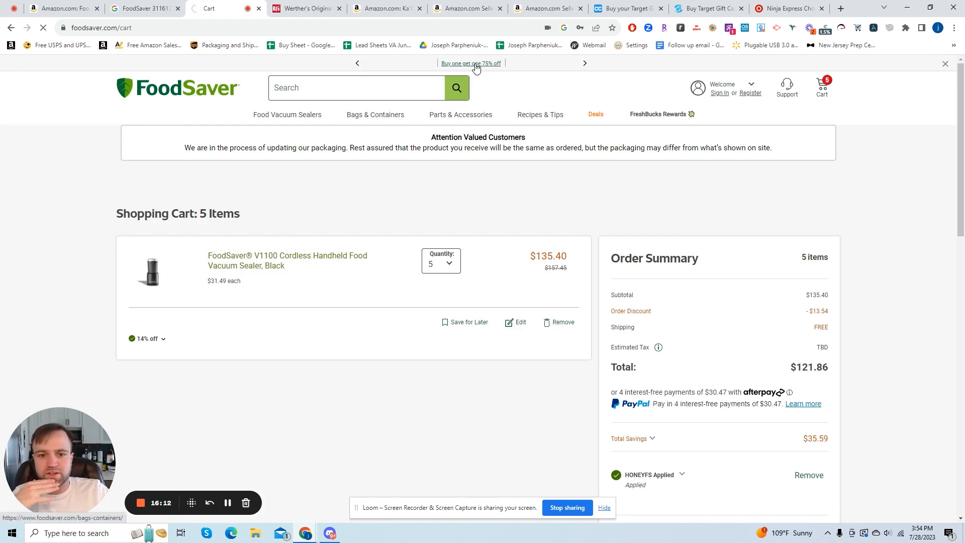
{"action": "scroll", "coordinate": [322, 352], "scroll_direction": "down", "scroll_amount": 3}
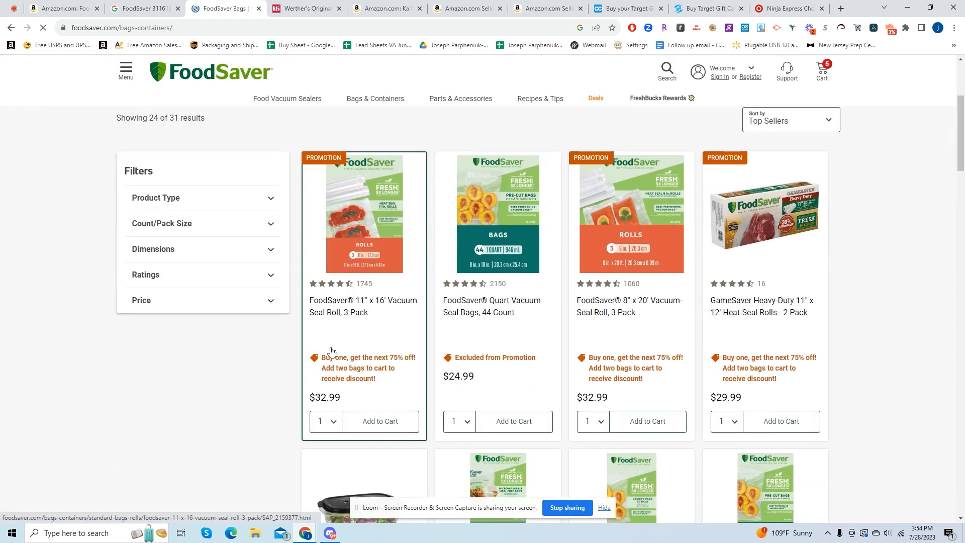
{"action": "scroll", "coordinate": [347, 360], "scroll_direction": "up", "scroll_amount": 2}
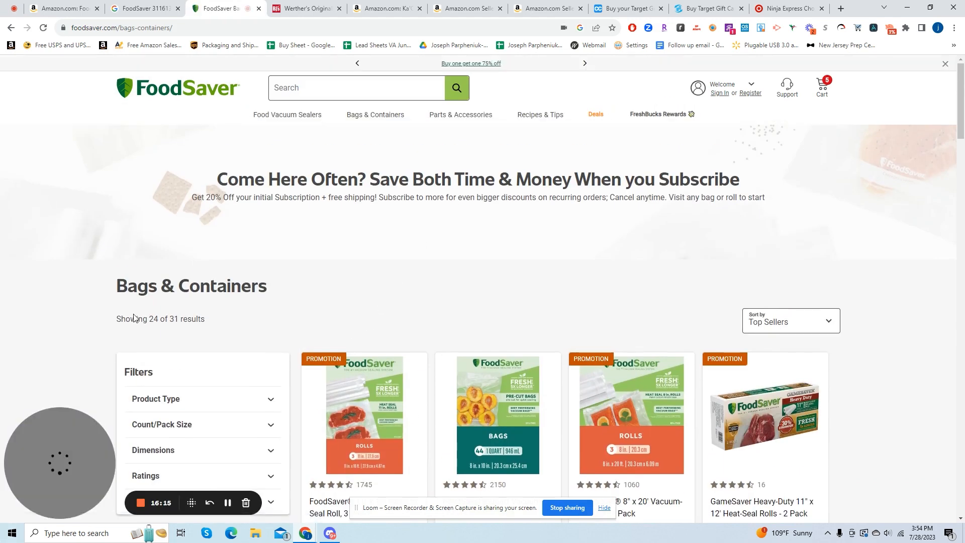
{"action": "scroll", "coordinate": [61, 257], "scroll_direction": "down", "scroll_amount": 7}
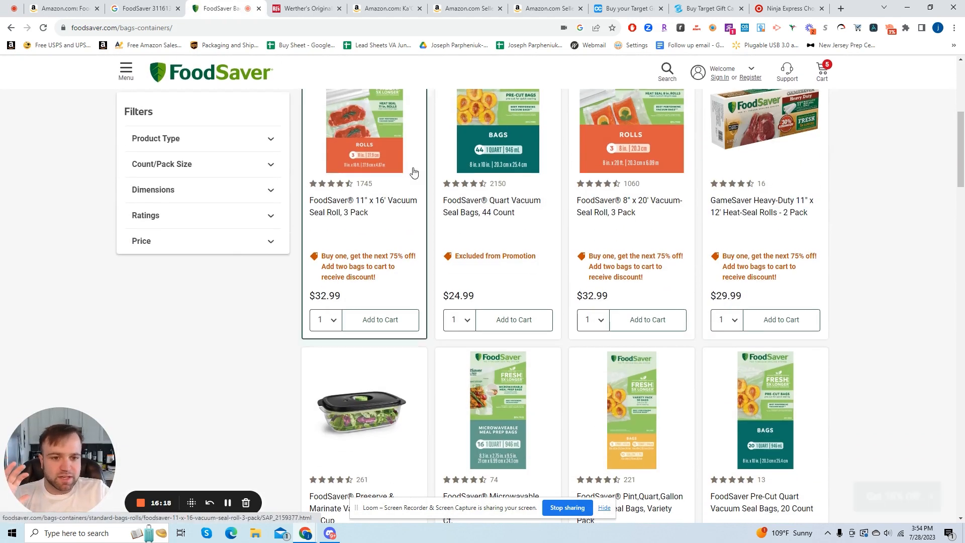
{"action": "scroll", "coordinate": [586, 231], "scroll_direction": "up", "scroll_amount": 3}
{"action": "scroll", "coordinate": [847, 261], "scroll_direction": "down", "scroll_amount": 1}
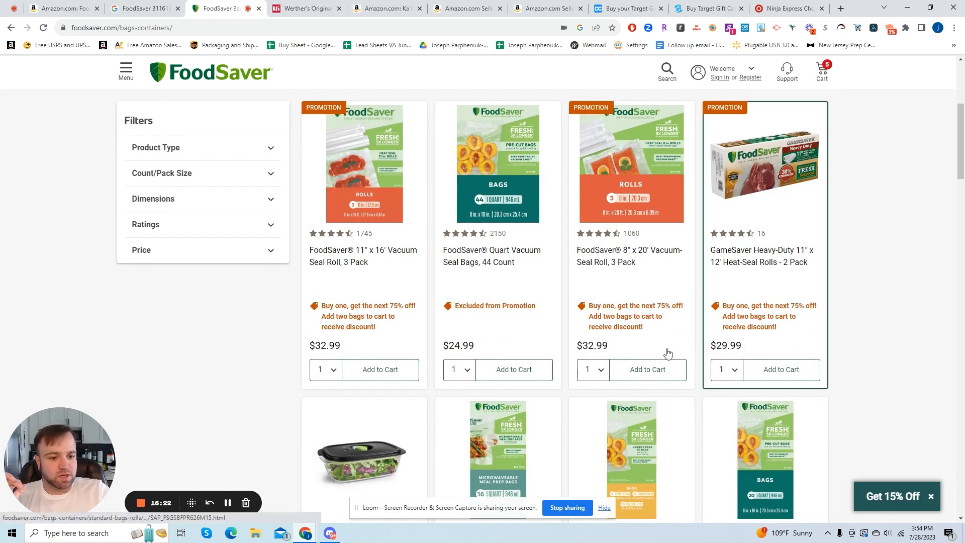
{"action": "scroll", "coordinate": [532, 314], "scroll_direction": "down", "scroll_amount": 6}
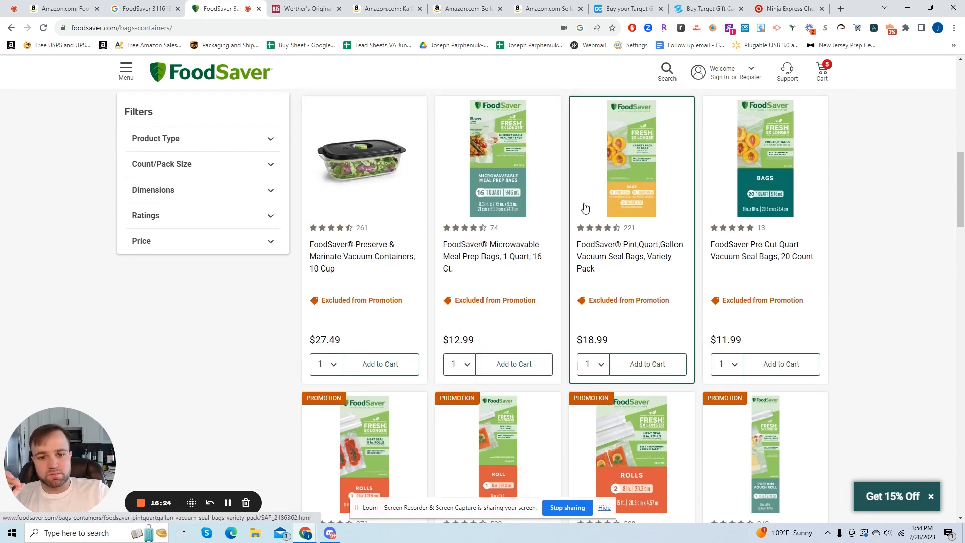
{"action": "scroll", "coordinate": [738, 218], "scroll_direction": "up", "scroll_amount": 3}
{"action": "scroll", "coordinate": [738, 221], "scroll_direction": "down", "scroll_amount": 7}
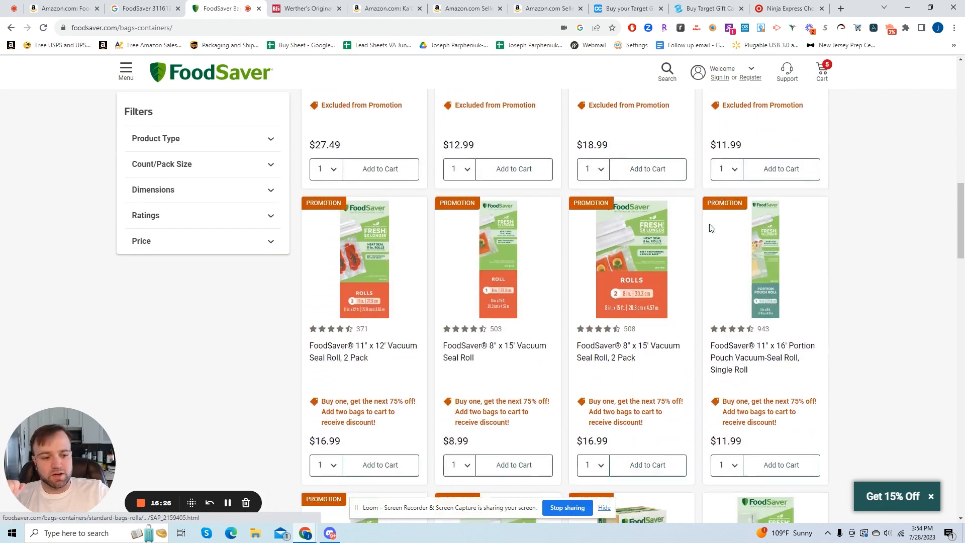
{"action": "scroll", "coordinate": [710, 228], "scroll_direction": "down", "scroll_amount": 1}
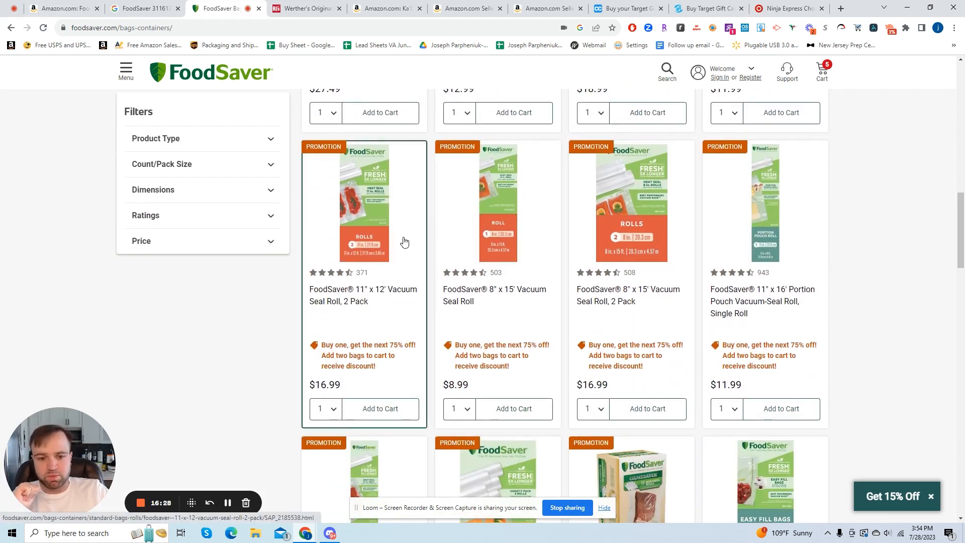
{"action": "scroll", "coordinate": [683, 206], "scroll_direction": "down", "scroll_amount": 3}
{"action": "scroll", "coordinate": [763, 273], "scroll_direction": "up", "scroll_amount": 2}
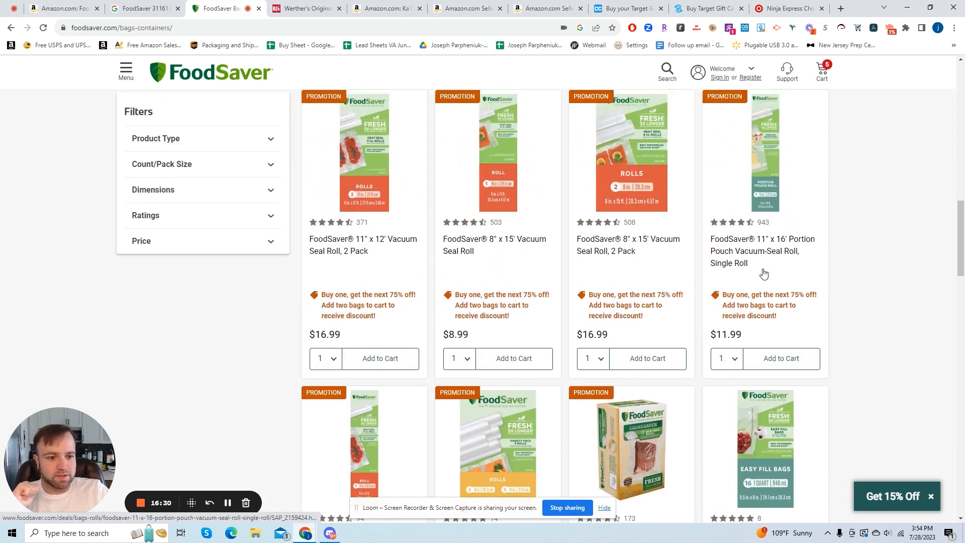
{"action": "scroll", "coordinate": [763, 273], "scroll_direction": "up", "scroll_amount": 15}
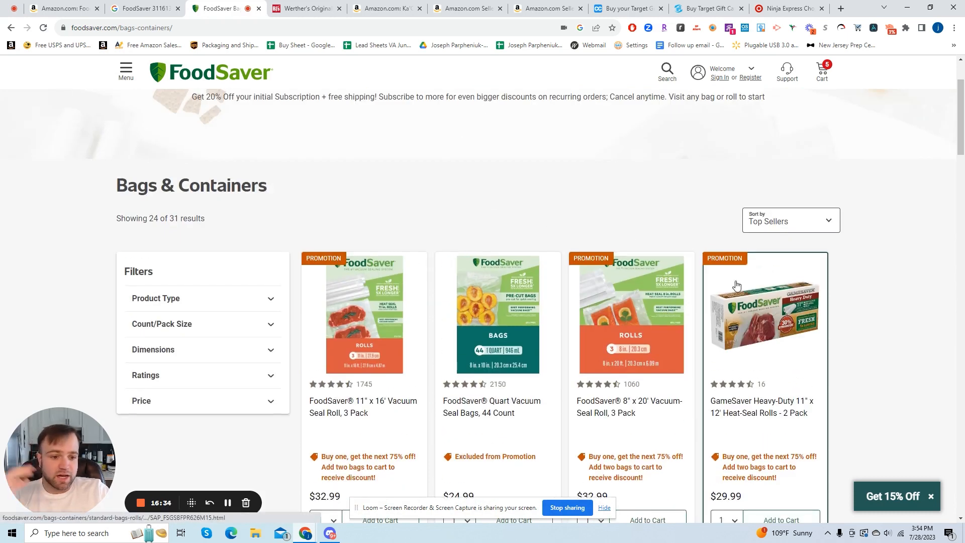
{"action": "scroll", "coordinate": [745, 333], "scroll_direction": "down", "scroll_amount": 2}
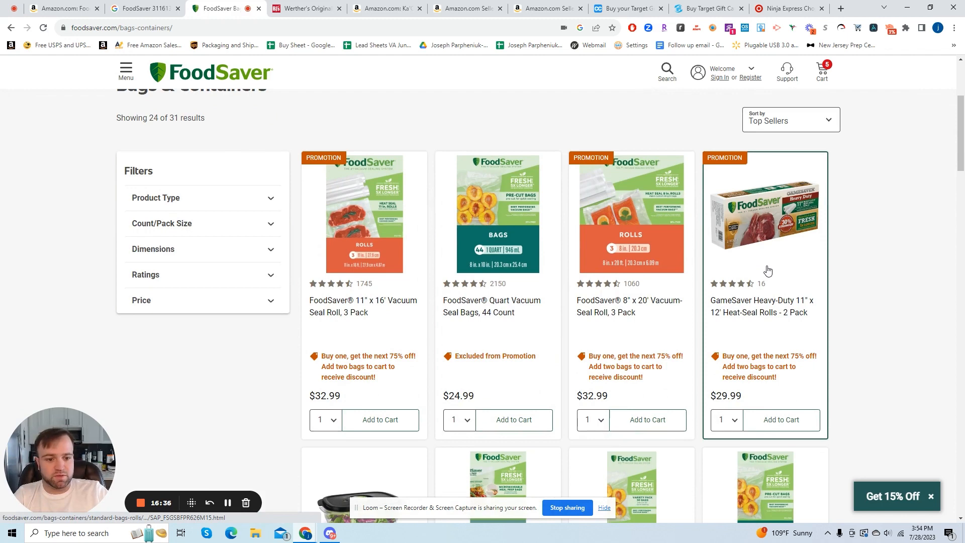
{"action": "left_click", "coordinate": [838, 84]}
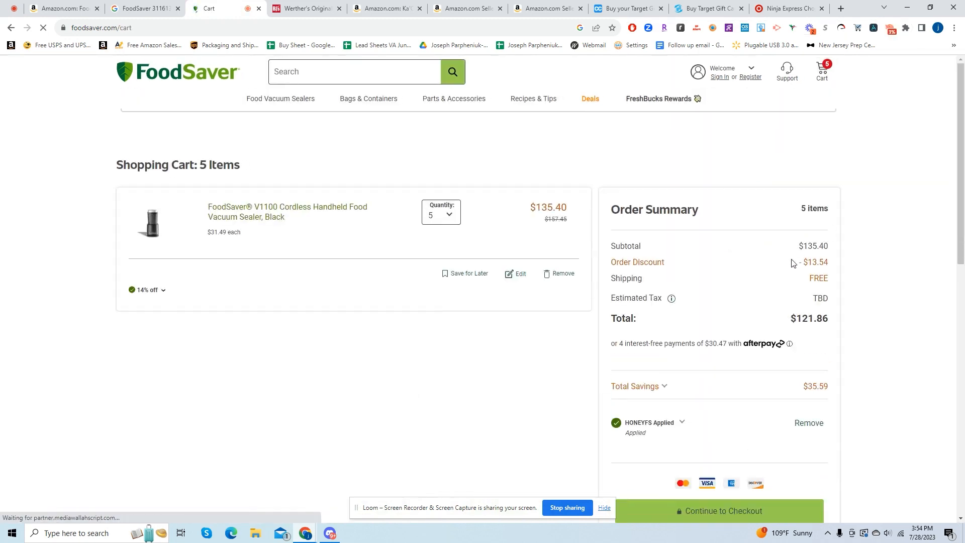
Step: Return to the FoodSaver vacuum sealer's Amazon listing and set the SellerAmp sale price to 39
{"action": "left_click", "coordinate": [302, 8]}
{"action": "left_click", "coordinate": [359, 4]}
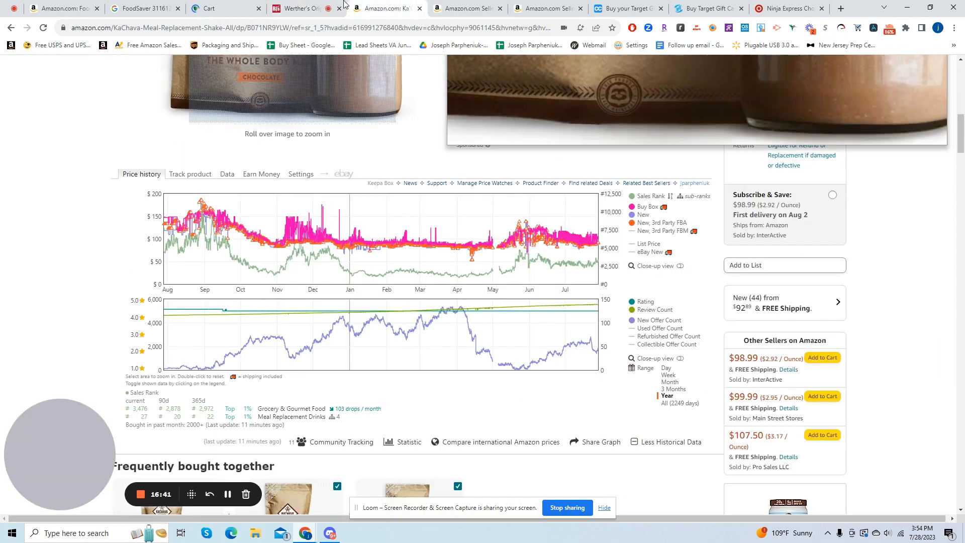
{"action": "left_click", "coordinate": [65, 7]}
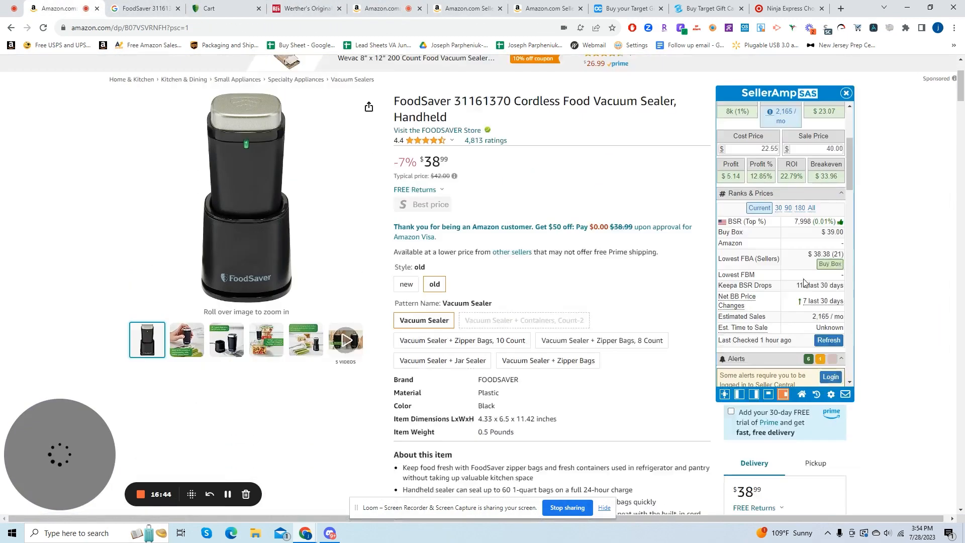
{"action": "type", "text": "39"}
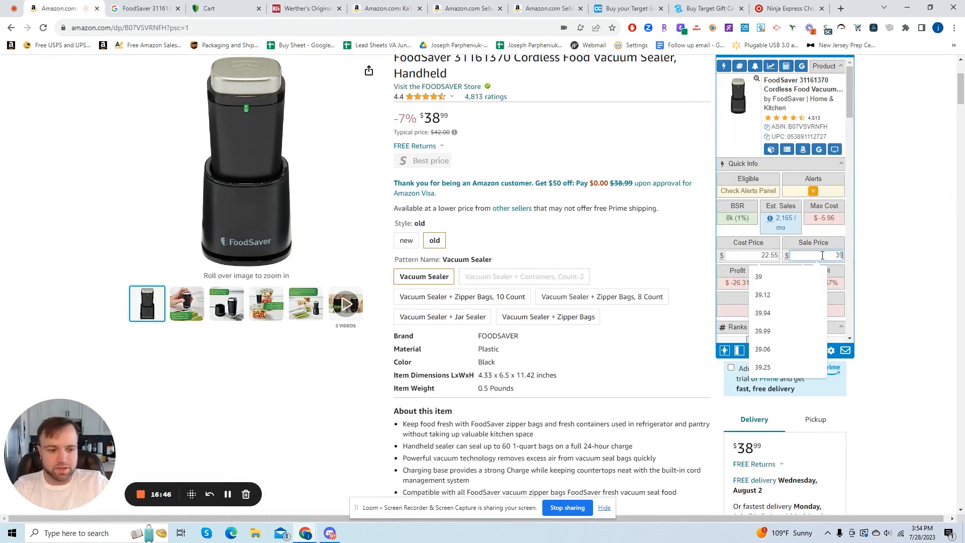
{"action": "left_click", "coordinate": [912, 272]}
Step: Review the product images and the Keepa price history chart on the FoodSaver listing
{"action": "scroll", "coordinate": [730, 291], "scroll_direction": "down", "scroll_amount": 2}
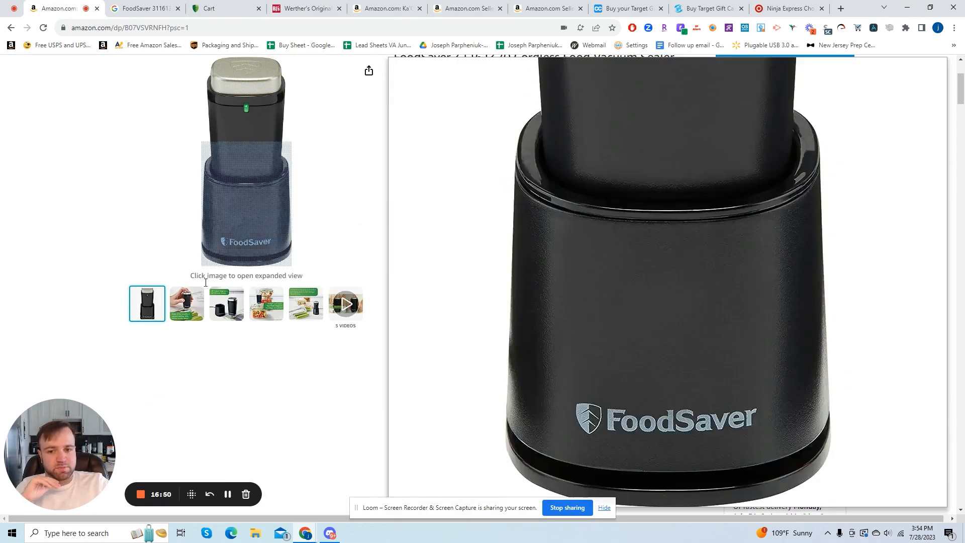
{"action": "scroll", "coordinate": [254, 282], "scroll_direction": "up", "scroll_amount": 3}
{"action": "scroll", "coordinate": [286, 405], "scroll_direction": "down", "scroll_amount": 3}
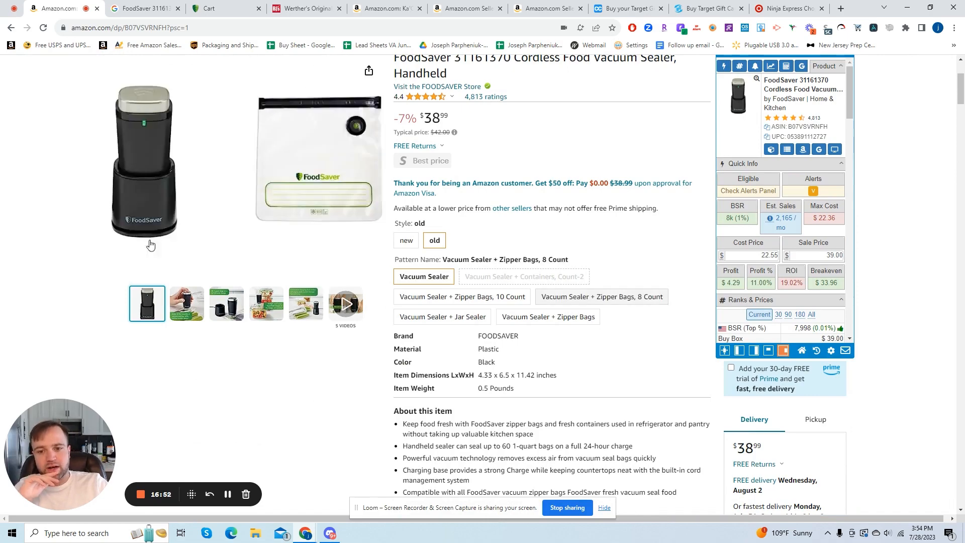
{"action": "scroll", "coordinate": [452, 292], "scroll_direction": "down", "scroll_amount": 6}
{"action": "scroll", "coordinate": [452, 291], "scroll_direction": "down", "scroll_amount": 4}
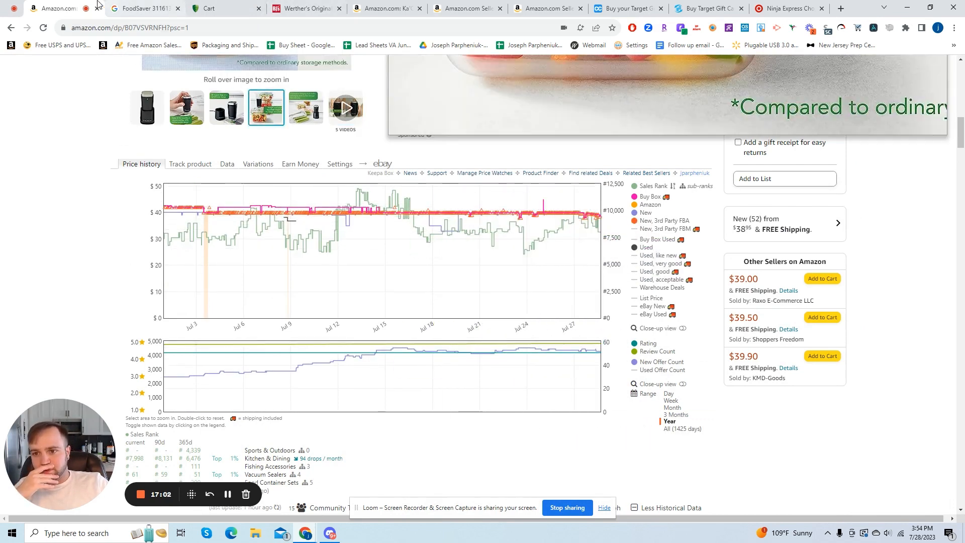
Step: Close the BJ's product page for Werther's Original Caramel Hard Candies
{"action": "left_click", "coordinate": [140, 5]}
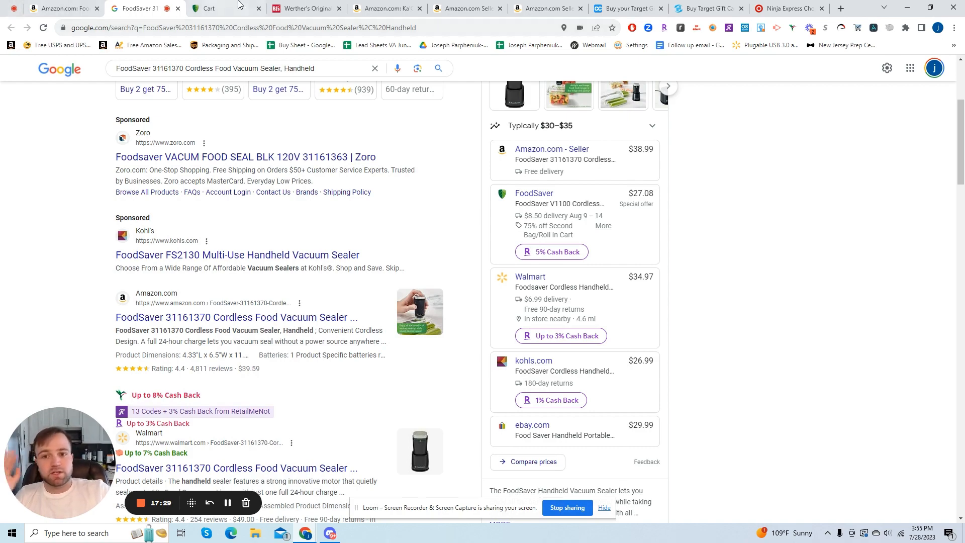
{"action": "left_click", "coordinate": [321, 9]}
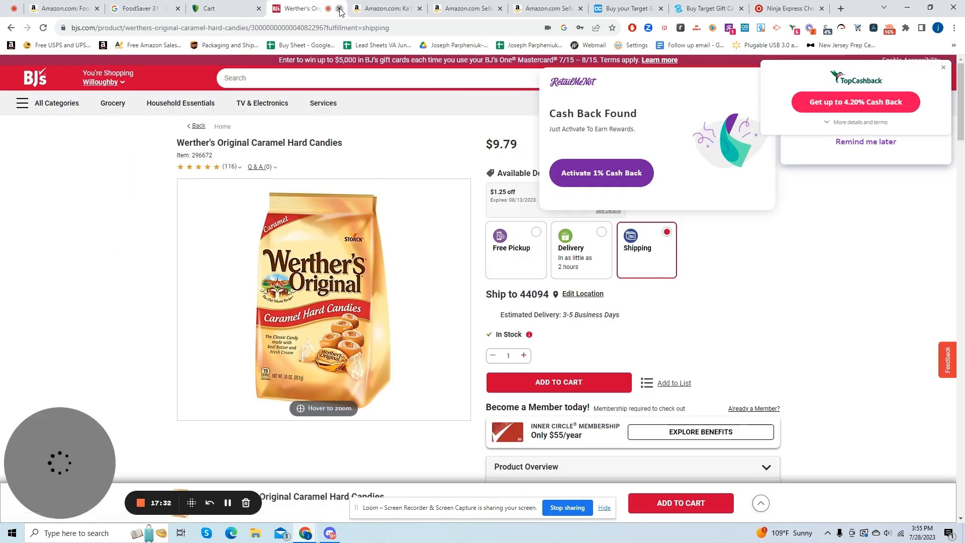
{"action": "left_click", "coordinate": [339, 9]}
Step: Search Google for the Ka'Chava chocolate shake from its Amazon listing and open the Ka'Chava store's shopping offer
{"action": "scroll", "coordinate": [337, 186], "scroll_direction": "up", "scroll_amount": 3}
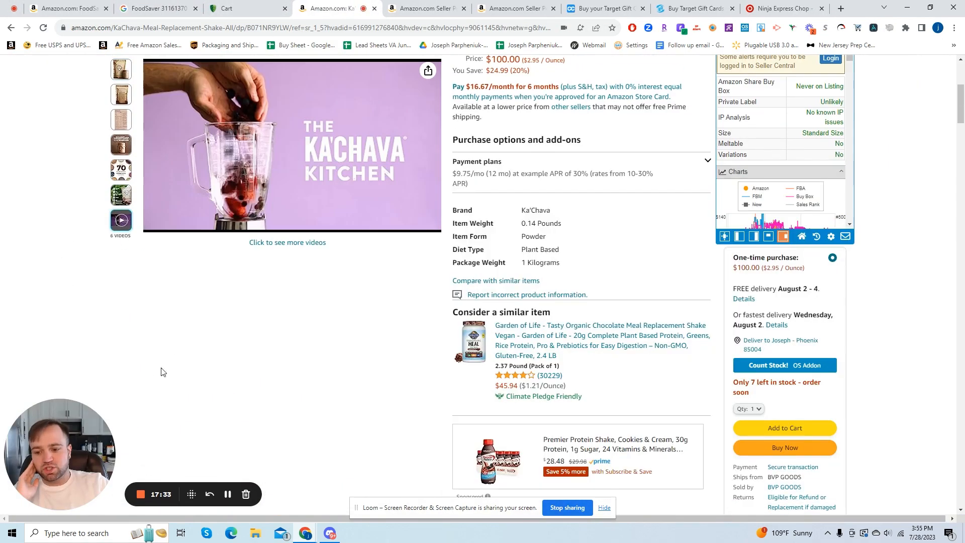
{"action": "scroll", "coordinate": [233, 371], "scroll_direction": "up", "scroll_amount": 2}
{"action": "scroll", "coordinate": [806, 263], "scroll_direction": "up", "scroll_amount": 5}
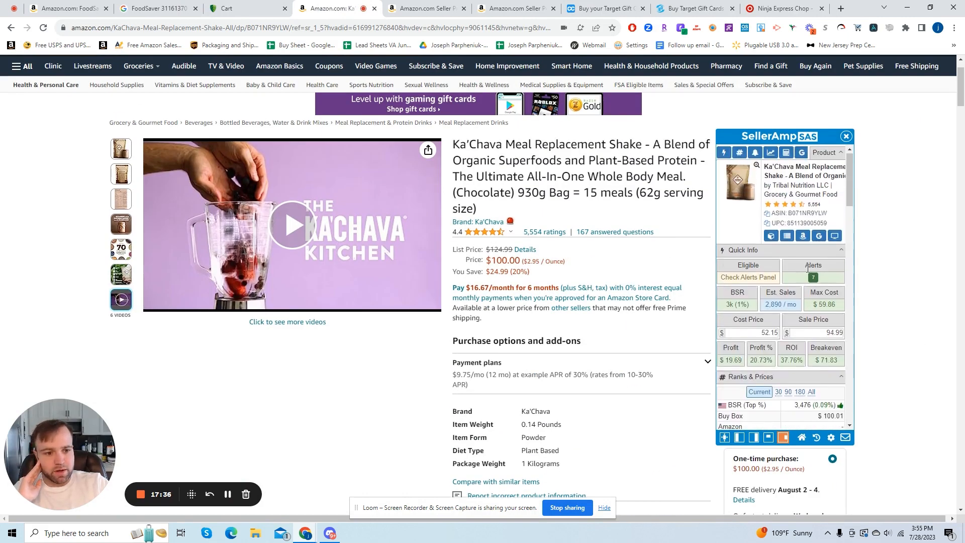
{"action": "left_click", "coordinate": [823, 241]}
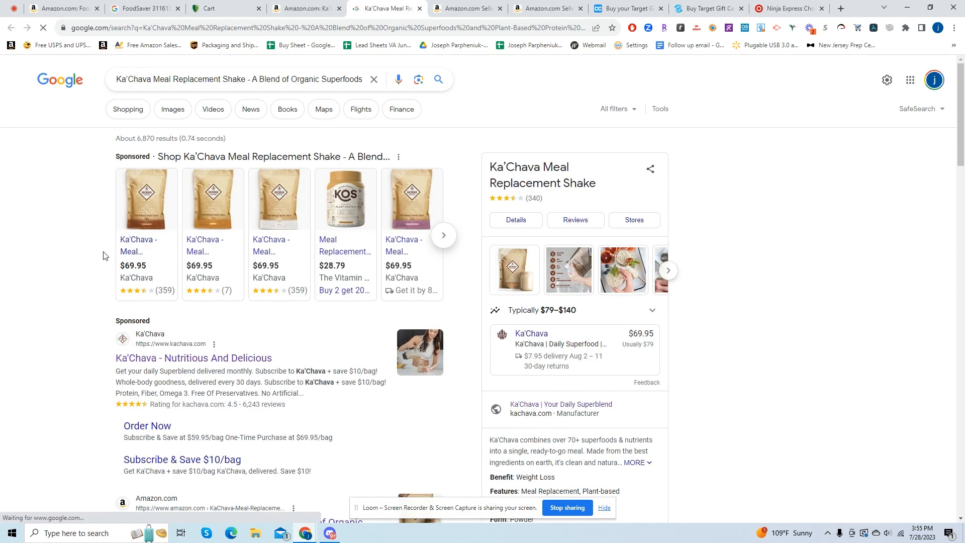
{"action": "left_click", "coordinate": [132, 246]}
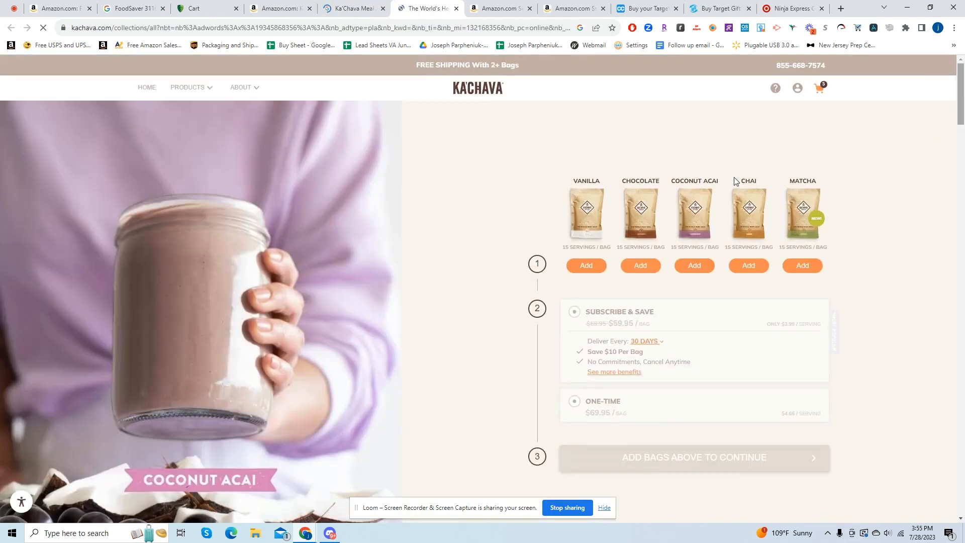
{"action": "scroll", "coordinate": [675, 265], "scroll_direction": "down", "scroll_amount": 1}
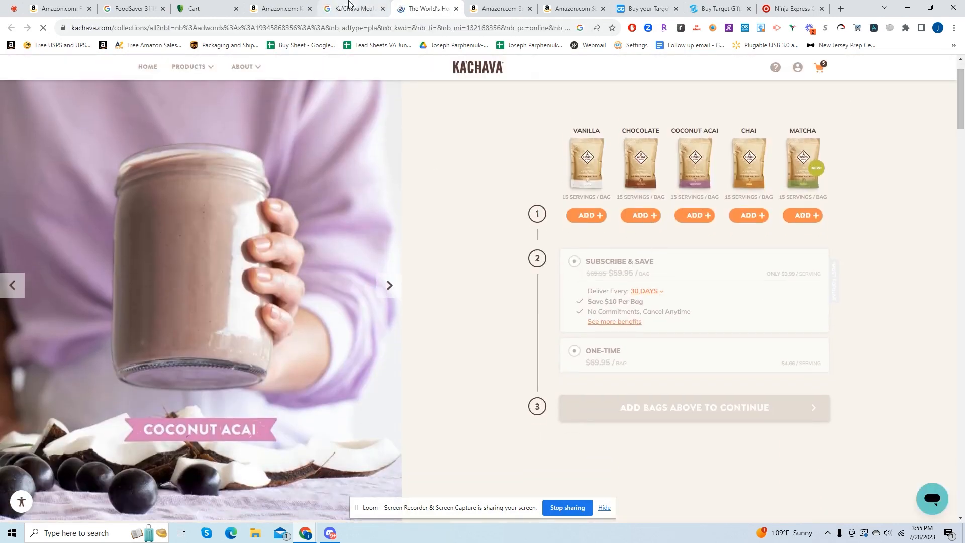
Step: Compare the Ka'Chava Amazon listing with the Google price results, and return to the Ka'Chava store page
{"action": "left_click", "coordinate": [348, 4]}
{"action": "left_click", "coordinate": [276, 5]}
{"action": "left_click", "coordinate": [342, 6]}
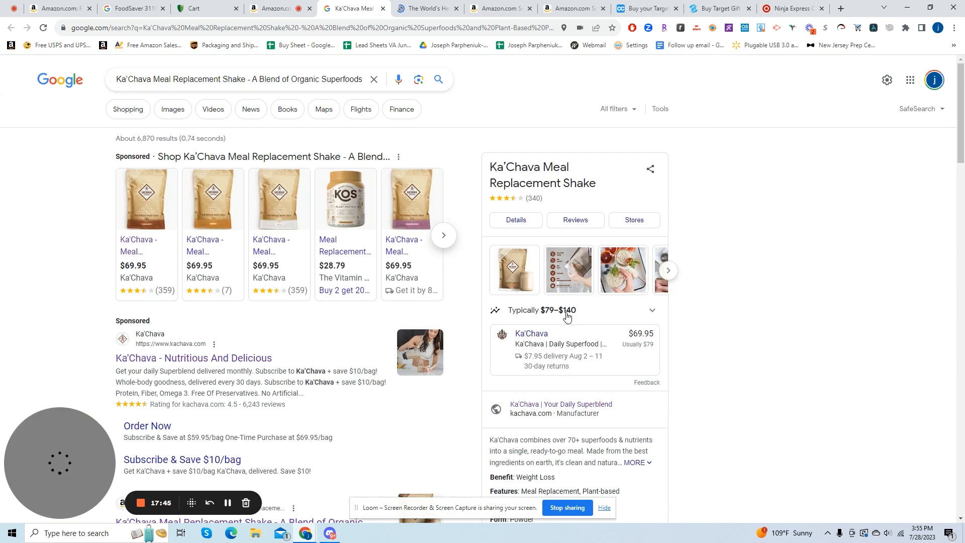
{"action": "left_click", "coordinate": [427, 8]}
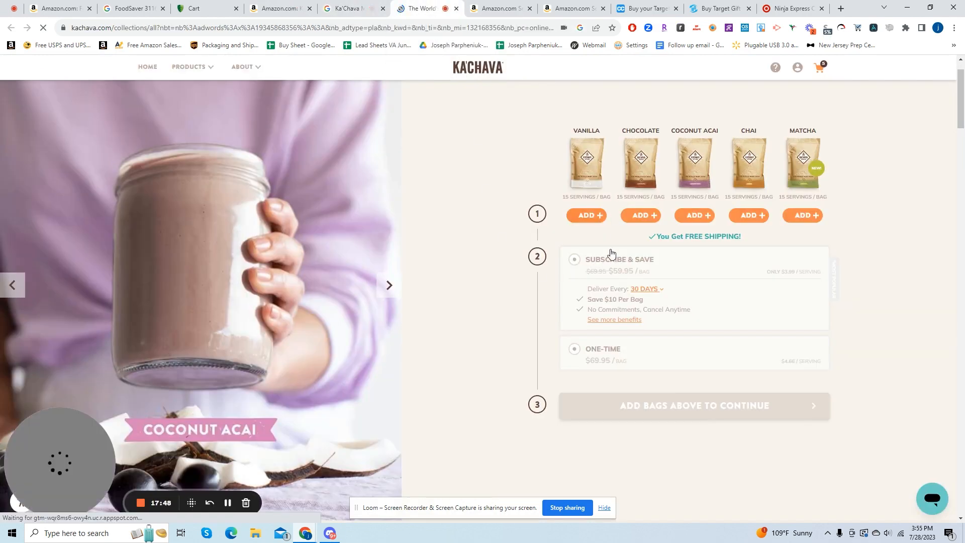
Step: Order five Chocolate bags with the Subscribe & Save option and proceed to secure checkout
{"action": "left_click", "coordinate": [612, 265]}
{"action": "left_click", "coordinate": [629, 217]}
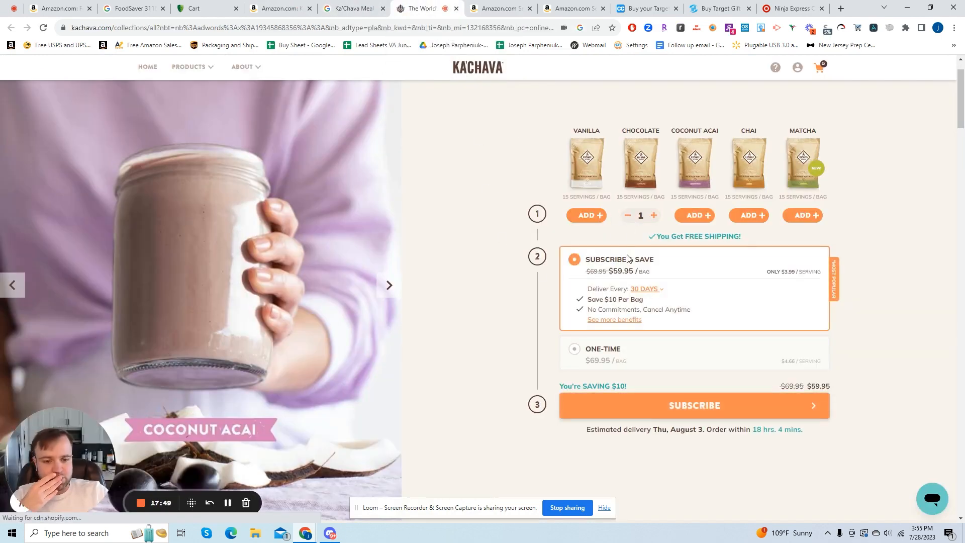
{"action": "left_click", "coordinate": [653, 215]}
{"action": "left_click", "coordinate": [653, 216]}
{"action": "left_click", "coordinate": [653, 215]}
{"action": "left_click", "coordinate": [653, 216]}
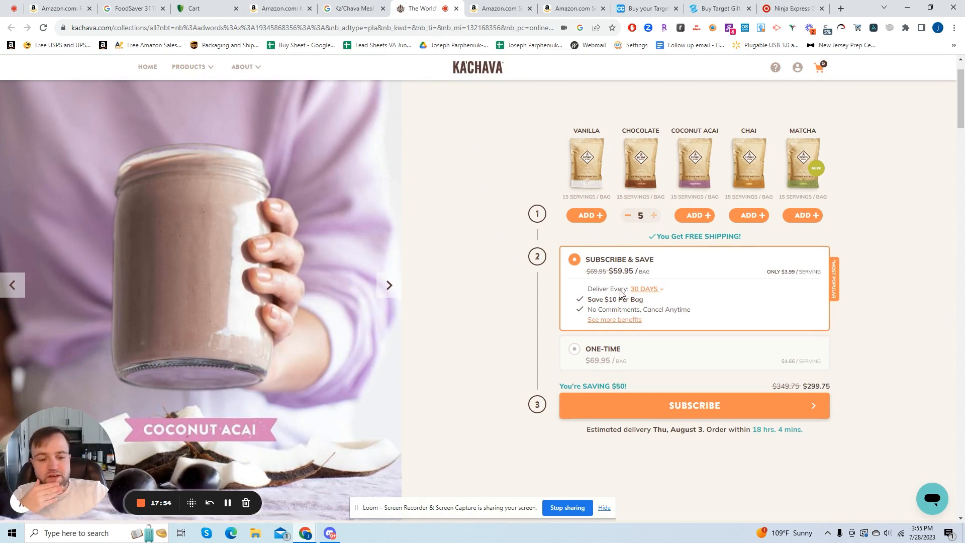
{"action": "left_click", "coordinate": [687, 409]}
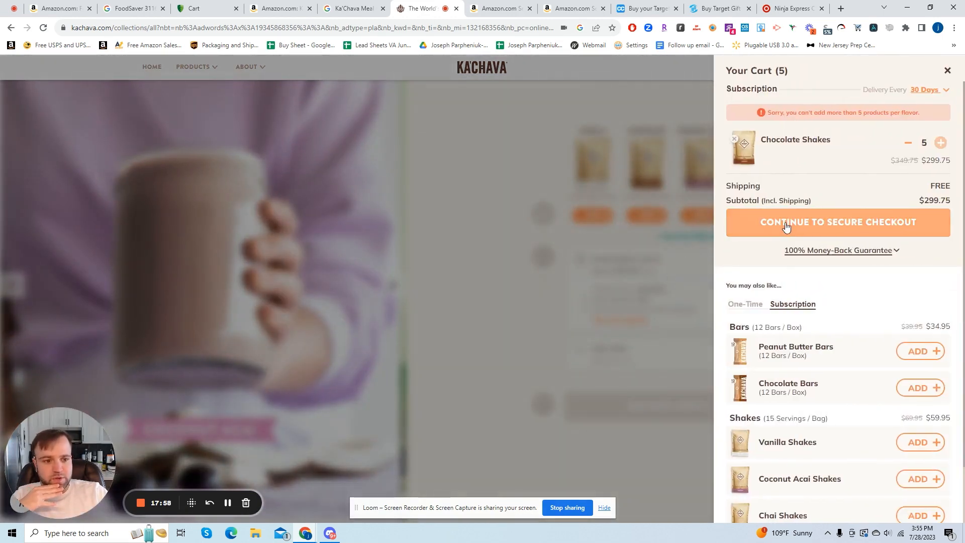
{"action": "left_click", "coordinate": [786, 224]}
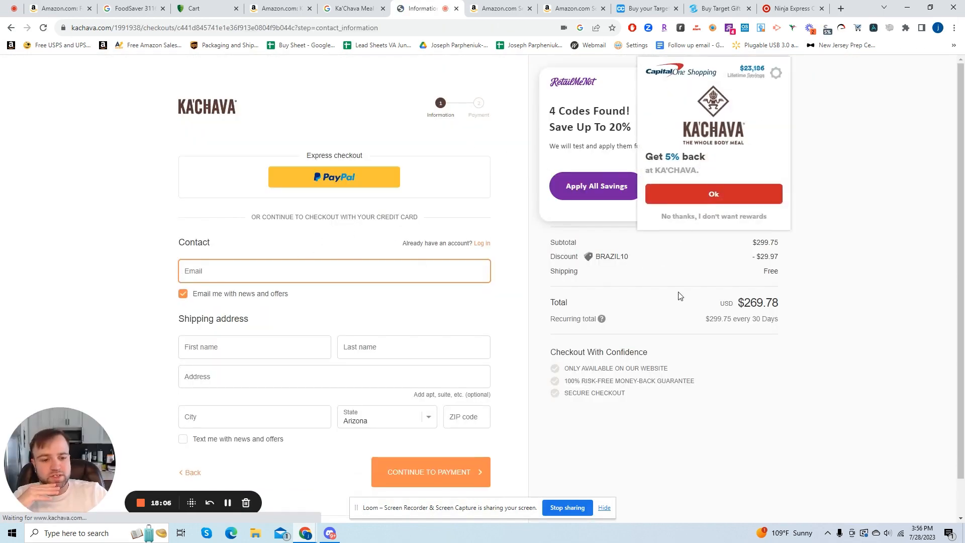
Step: Return to the Ka'Chava Amazon listing and set the SellerAmp sale price to 100.00
{"action": "left_click", "coordinate": [349, 8]}
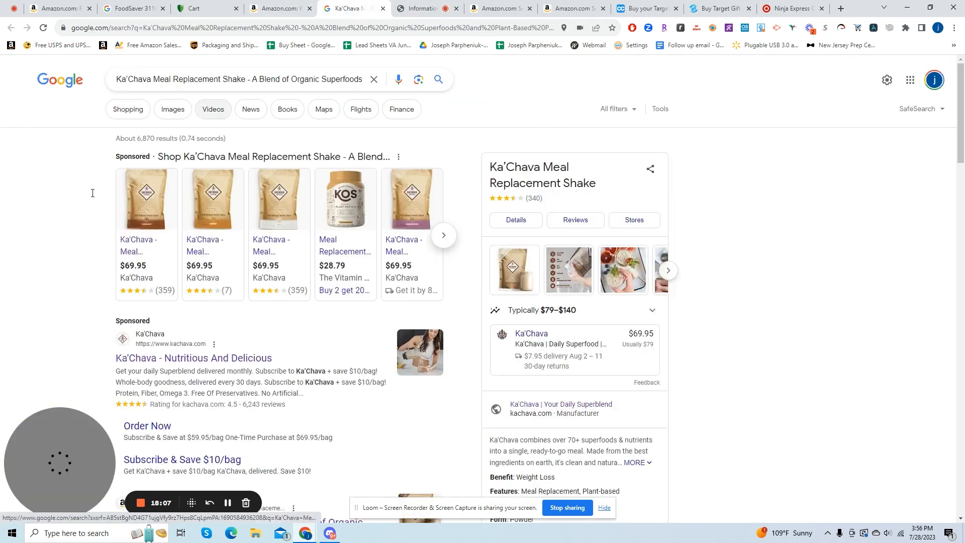
{"action": "left_click", "coordinate": [277, 8]}
{"action": "left_click", "coordinate": [754, 333]}
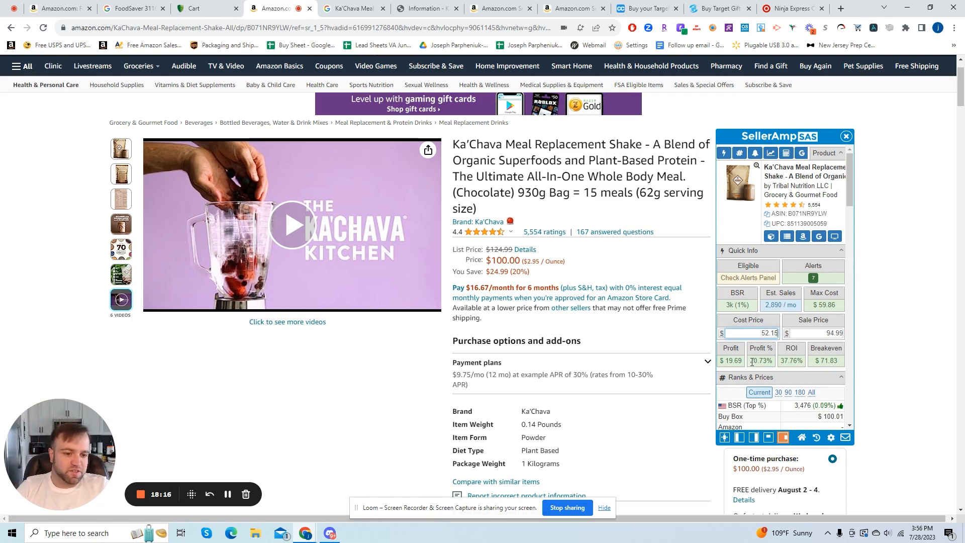
{"action": "scroll", "coordinate": [762, 369], "scroll_direction": "down", "scroll_amount": 1}
{"action": "scroll", "coordinate": [938, 364], "scroll_direction": "down", "scroll_amount": 5}
{"action": "scroll", "coordinate": [905, 341], "scroll_direction": "up", "scroll_amount": 2}
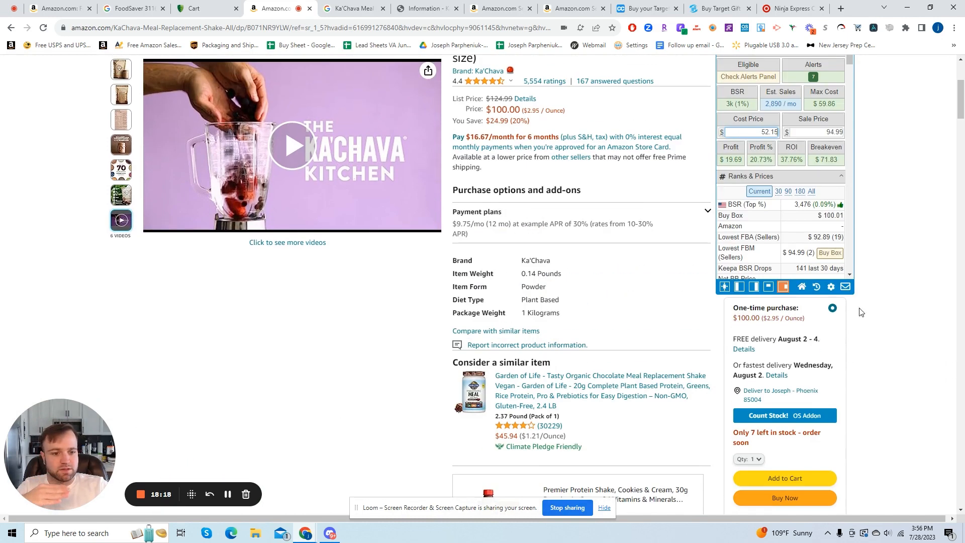
{"action": "double_click", "coordinate": [834, 132]}
{"action": "type", "text": "10.00"}
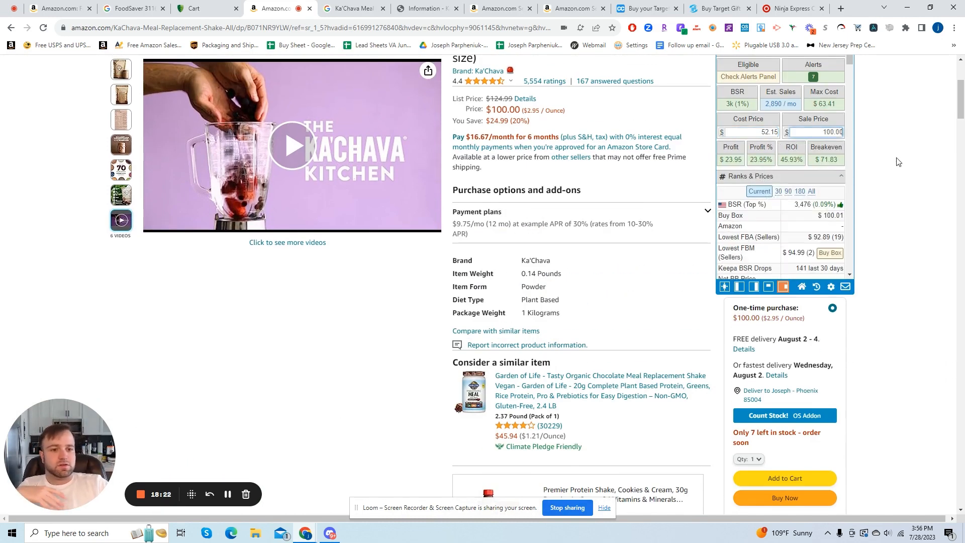
Step: Examine the Ka'Chava listing's Keepa price history and offer counts against the SellerAmp profit figures
{"action": "scroll", "coordinate": [886, 201], "scroll_direction": "down", "scroll_amount": 5}
{"action": "scroll", "coordinate": [325, 159], "scroll_direction": "down", "scroll_amount": 5}
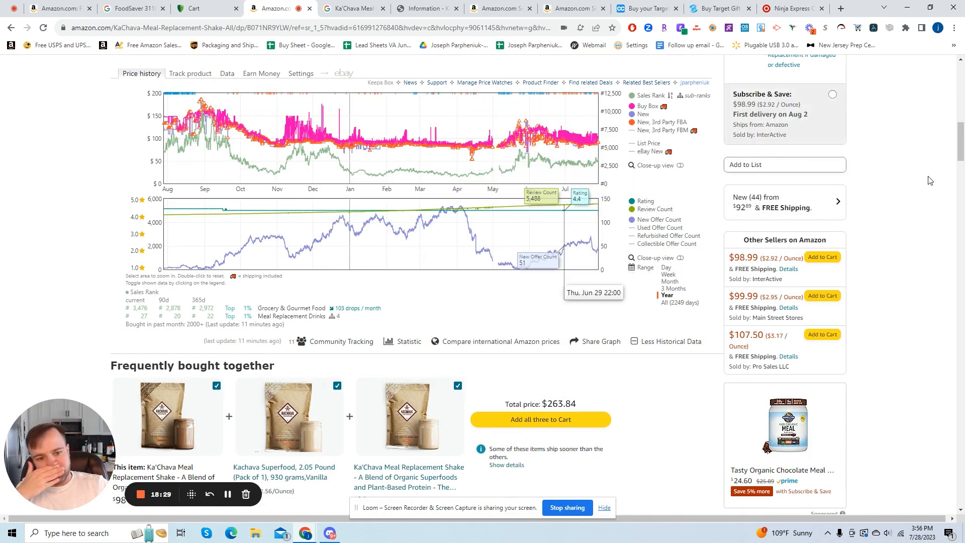
{"action": "scroll", "coordinate": [917, 195], "scroll_direction": "up", "scroll_amount": 10}
{"action": "scroll", "coordinate": [917, 194], "scroll_direction": "up", "scroll_amount": 5}
{"action": "scroll", "coordinate": [819, 285], "scroll_direction": "down", "scroll_amount": 1}
{"action": "scroll", "coordinate": [818, 284], "scroll_direction": "down", "scroll_amount": 2}
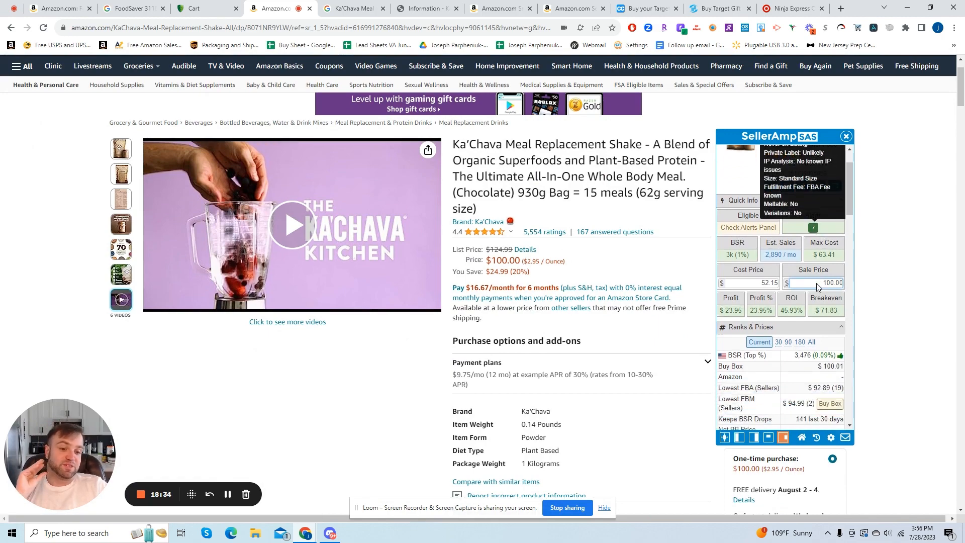
{"action": "scroll", "coordinate": [394, 279], "scroll_direction": "down", "scroll_amount": 10}
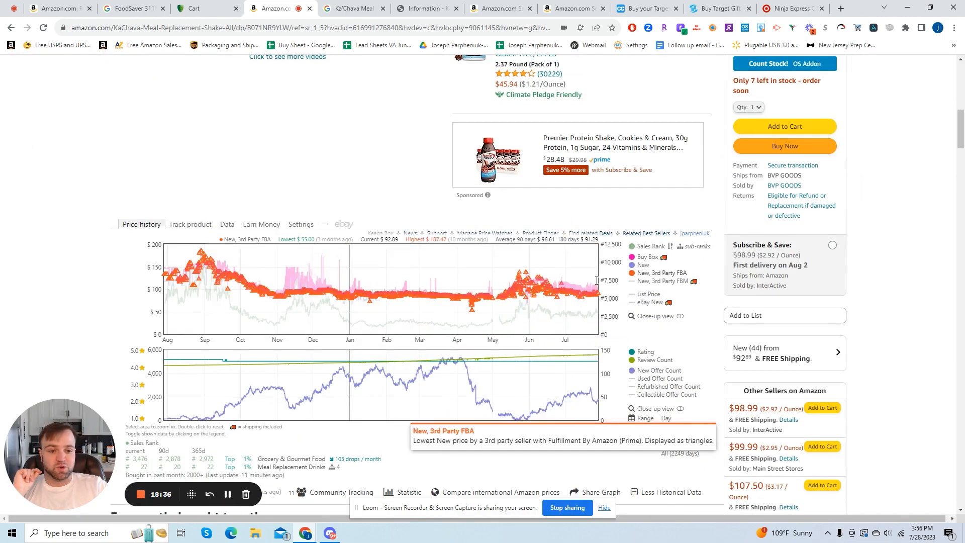
{"action": "scroll", "coordinate": [467, 334], "scroll_direction": "up", "scroll_amount": 10}
{"action": "scroll", "coordinate": [467, 334], "scroll_direction": "down", "scroll_amount": 2}
{"action": "scroll", "coordinate": [467, 334], "scroll_direction": "down", "scroll_amount": 4}
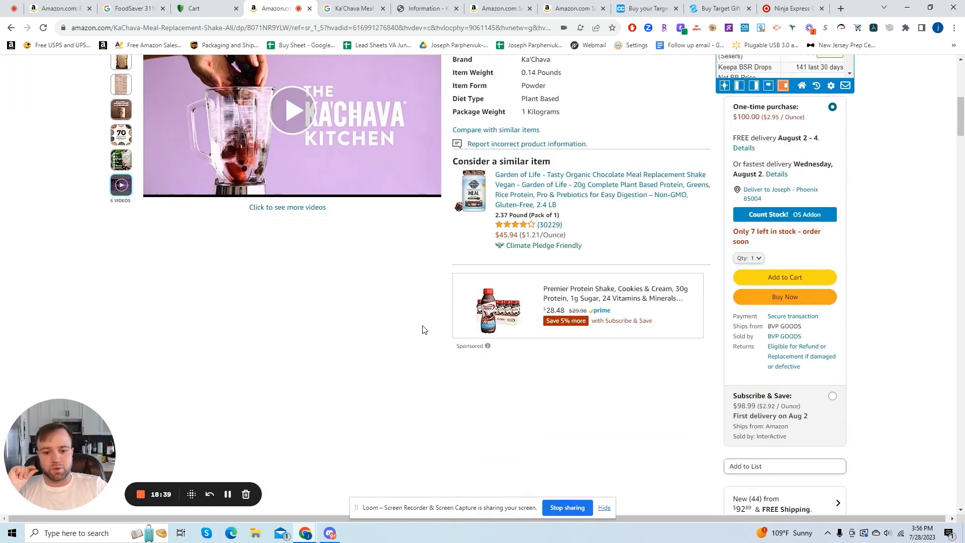
{"action": "scroll", "coordinate": [427, 319], "scroll_direction": "down", "scroll_amount": 10}
{"action": "scroll", "coordinate": [465, 266], "scroll_direction": "up", "scroll_amount": 5}
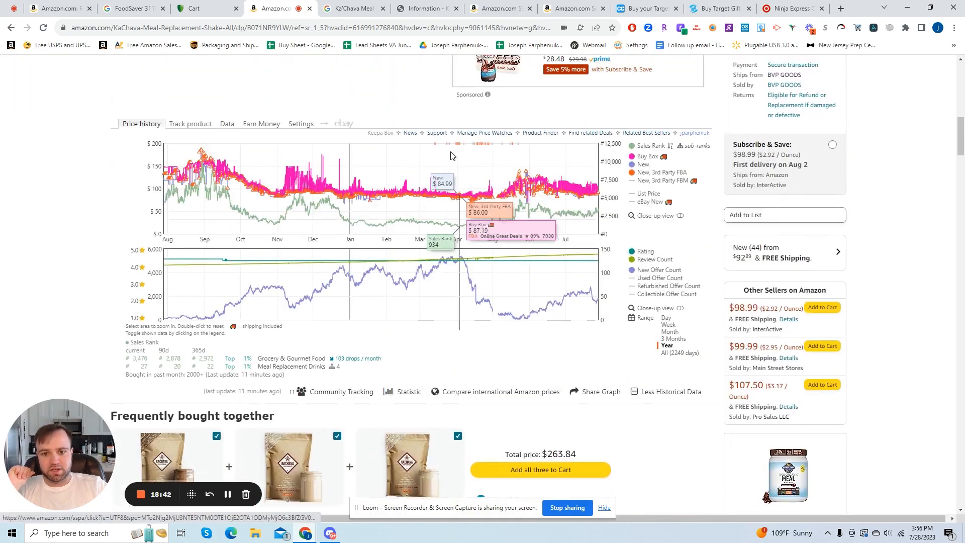
Step: Set the SellerAmp sale price for the Ka'Chava shake to 90.00
{"action": "scroll", "coordinate": [562, 237], "scroll_direction": "up", "scroll_amount": 10}
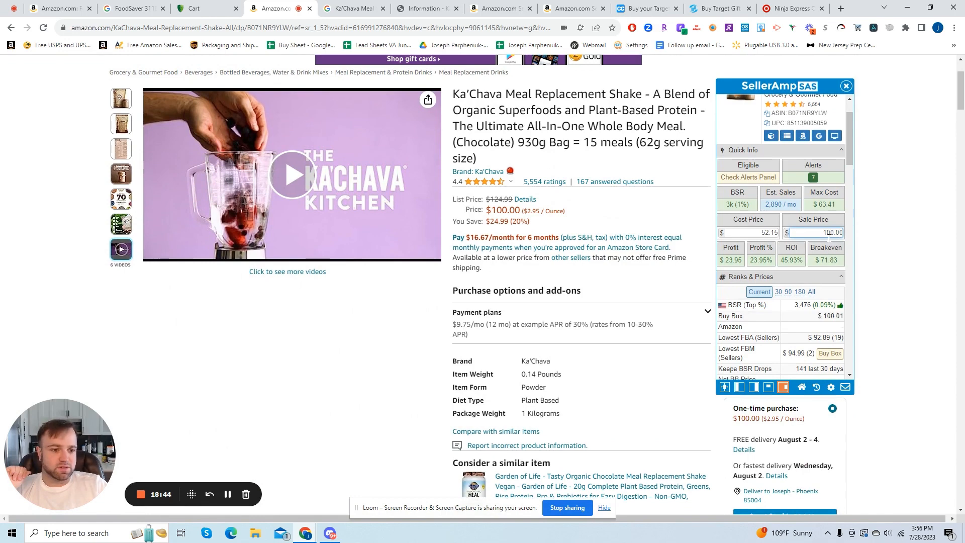
{"action": "double_click", "coordinate": [830, 235]}
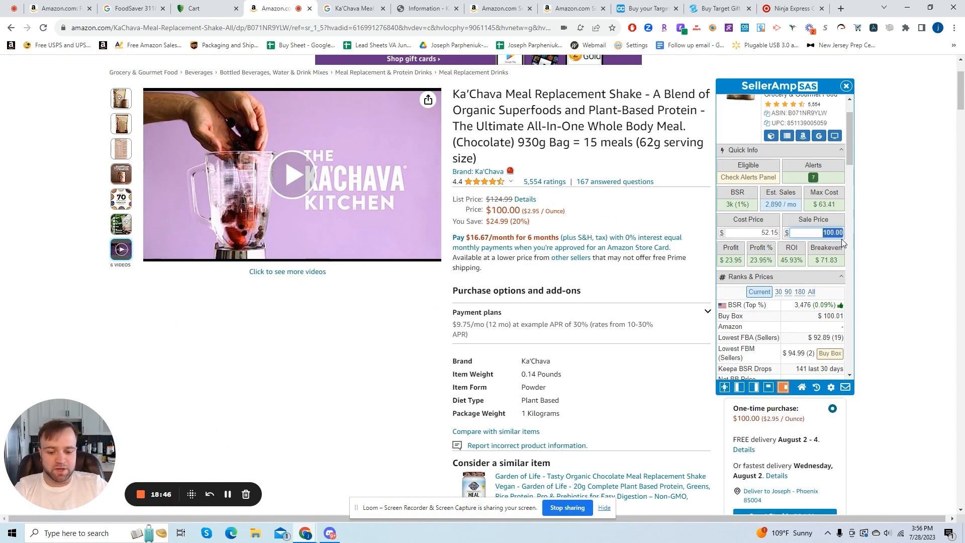
{"action": "type", "text": "90"}
{"action": "left_click", "coordinate": [890, 244]}
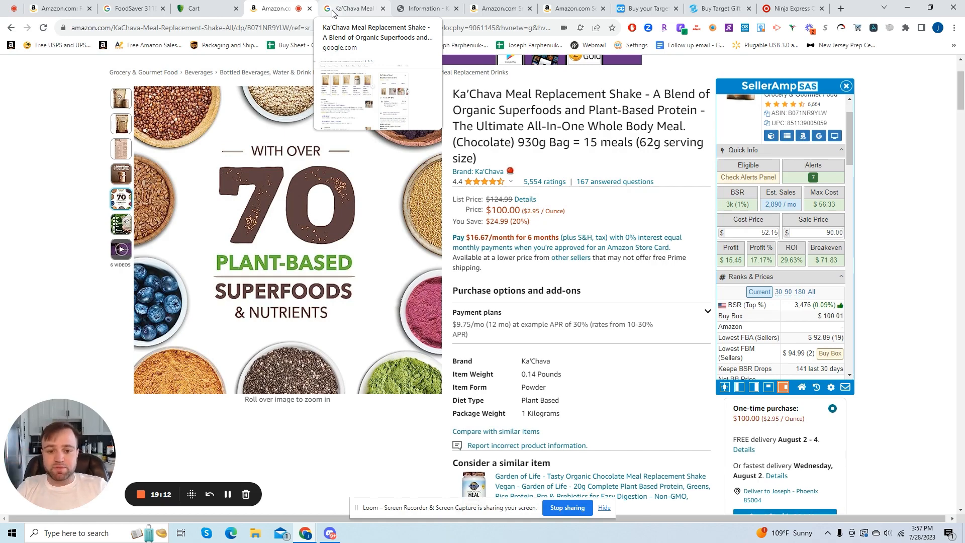
Step: Compare the Ka'Chava shake's Keepa price history with the SellerAmp breakeven price
{"action": "mouse_move", "coordinate": [328, 237]}
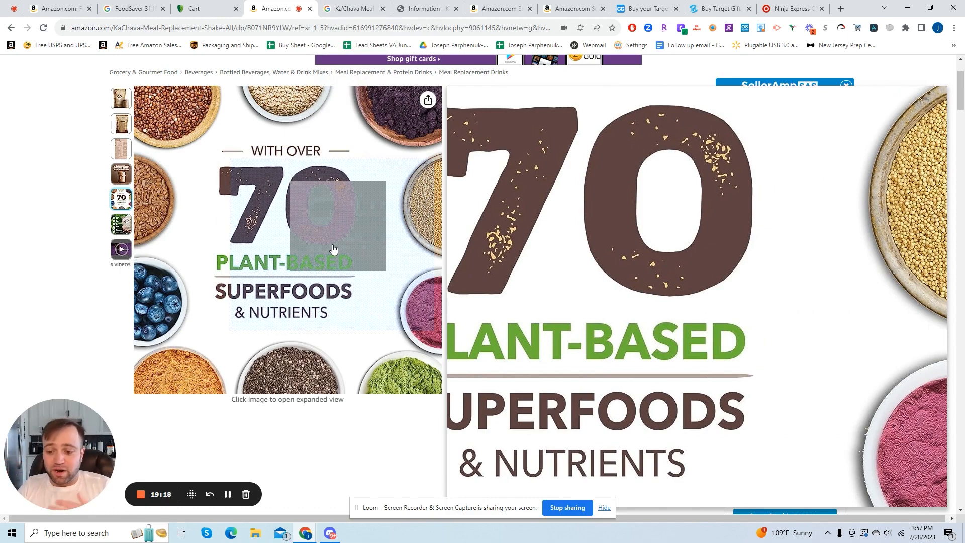
{"action": "scroll", "coordinate": [333, 248], "scroll_direction": "down", "scroll_amount": 3}
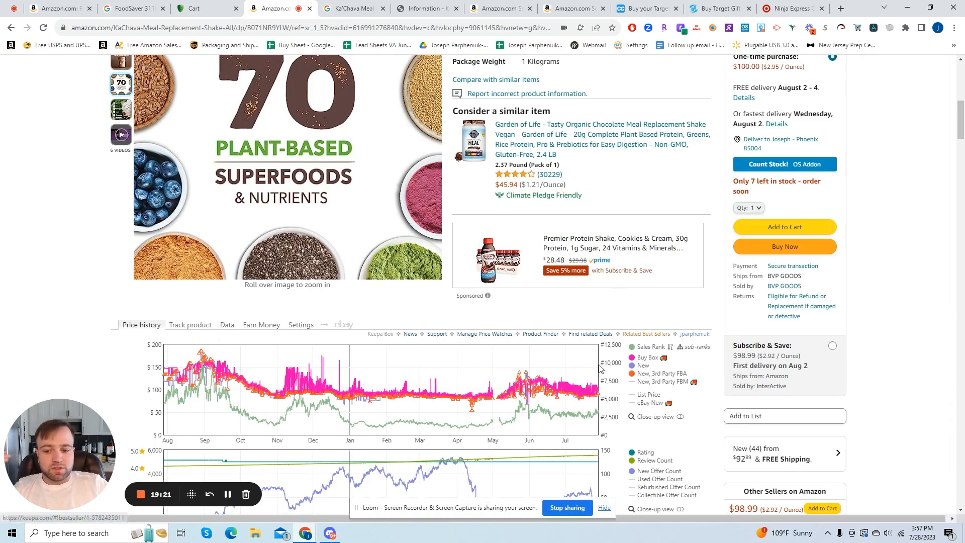
{"action": "scroll", "coordinate": [702, 247], "scroll_direction": "up", "scroll_amount": 7}
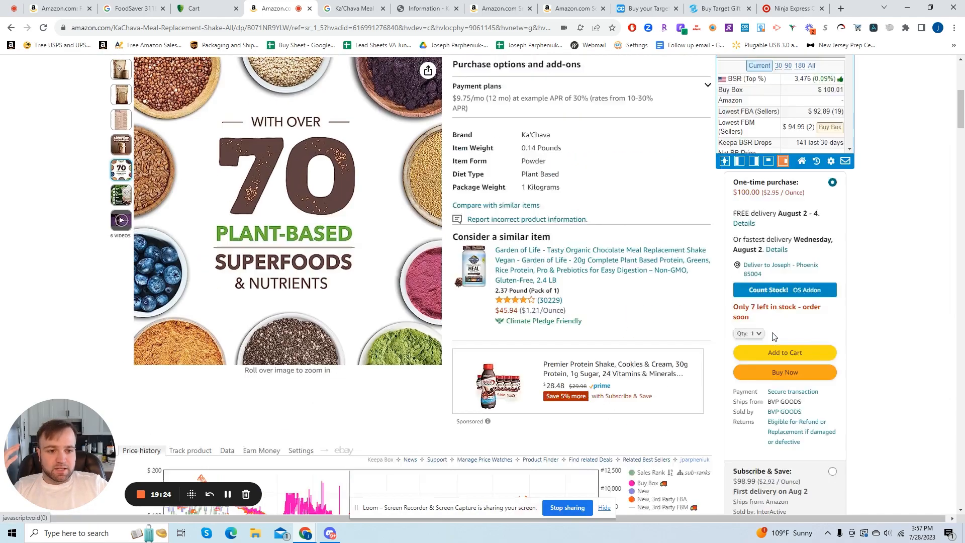
{"action": "scroll", "coordinate": [479, 277], "scroll_direction": "down", "scroll_amount": 4}
{"action": "scroll", "coordinate": [479, 277], "scroll_direction": "down", "scroll_amount": 6}
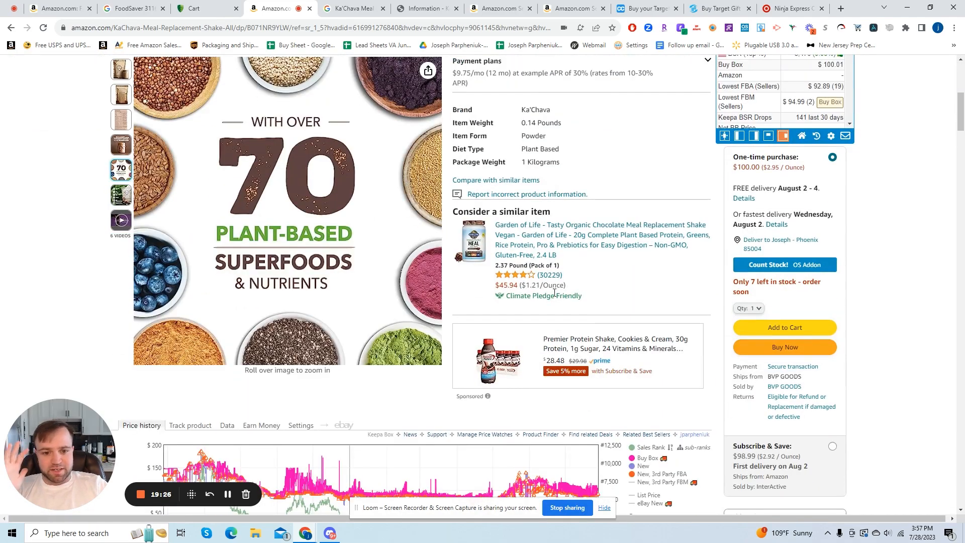
{"action": "scroll", "coordinate": [687, 295], "scroll_direction": "up", "scroll_amount": 8}
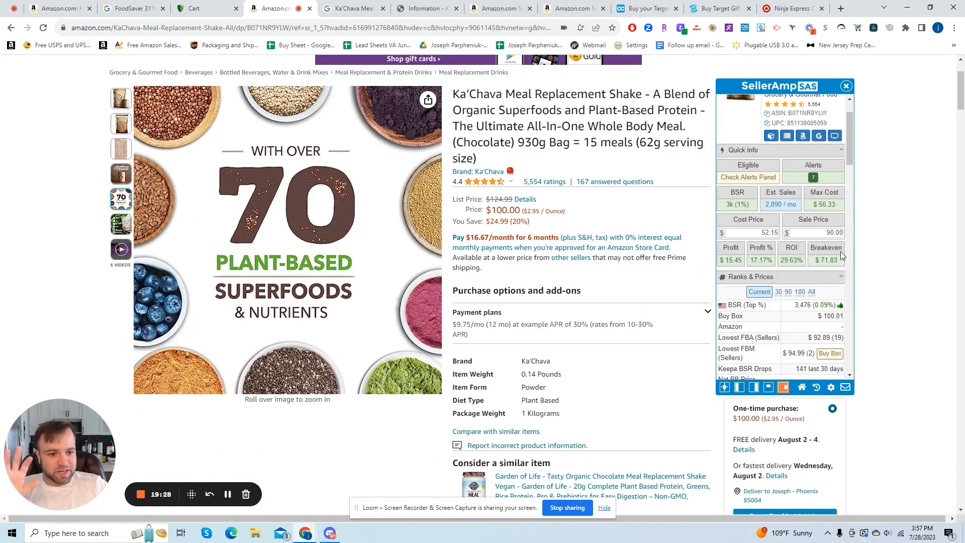